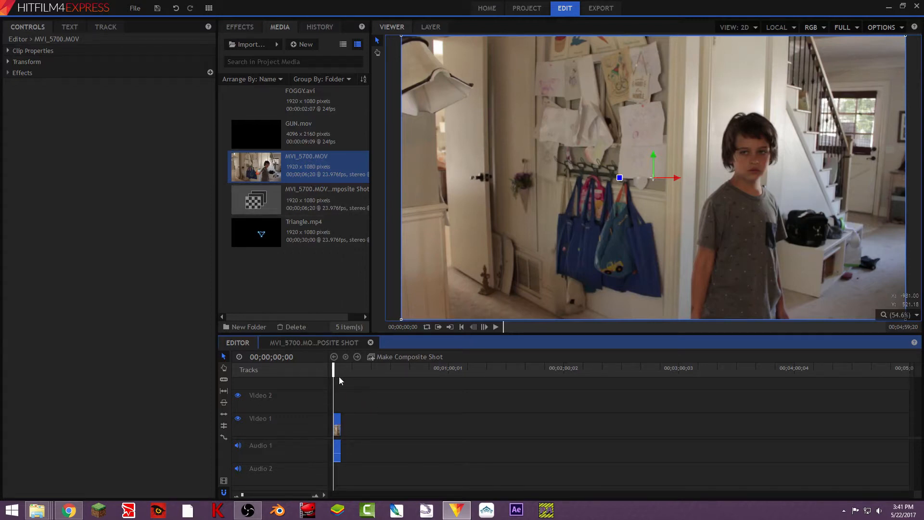
- Make a composite shot from the selected clip and name it Captain Cold
left_click(393, 356)
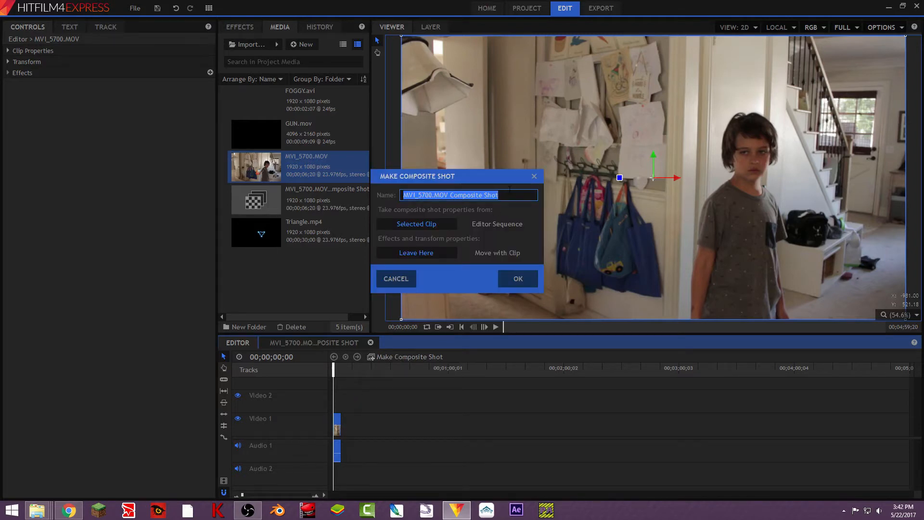
type("C")
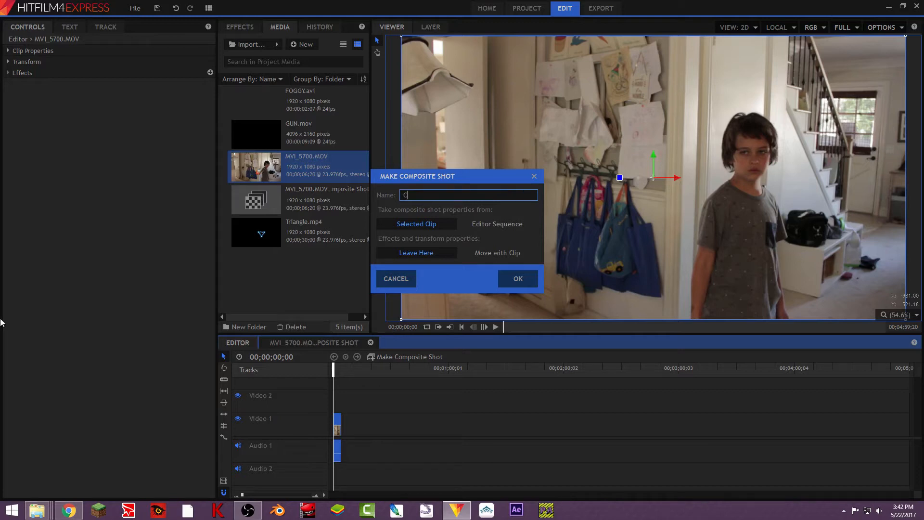
type("aptain Cold")
key("Return")
- Add a new Point layer to the Captain Cold composite shot
left_click(375, 386)
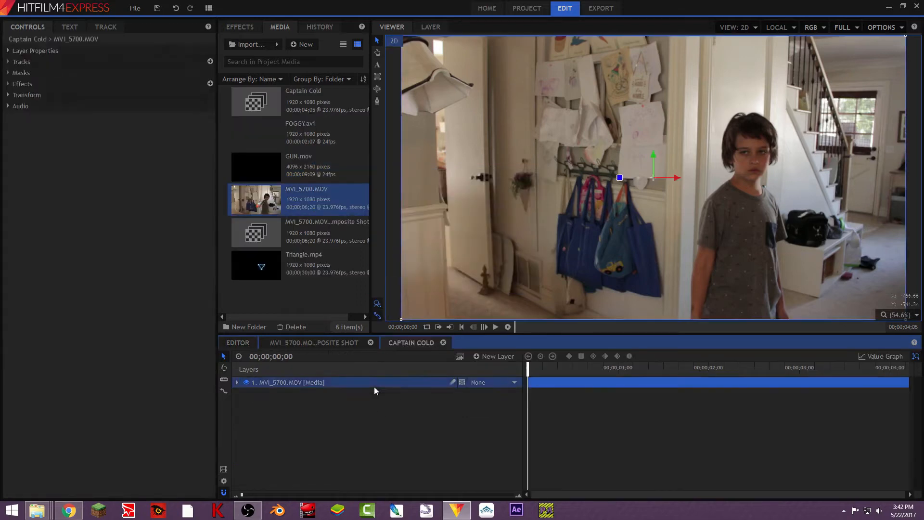
left_click(392, 409)
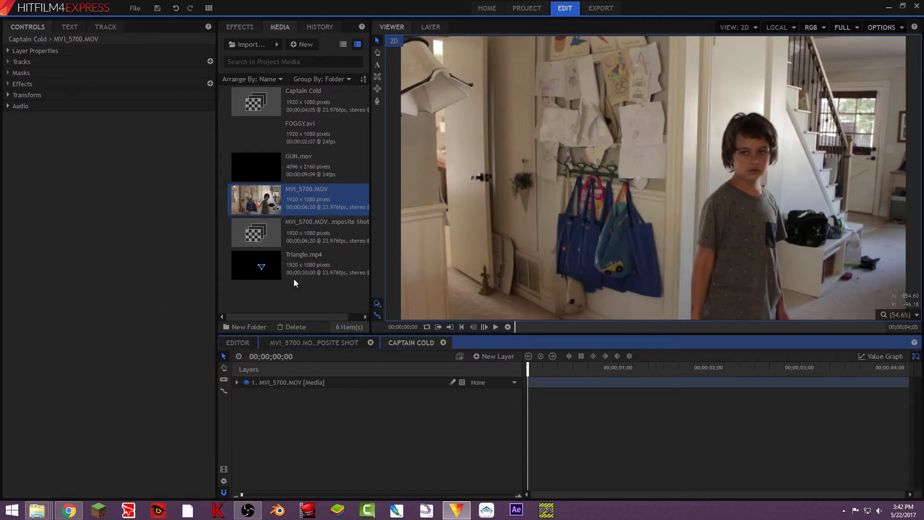
left_click(377, 382)
left_click(500, 355)
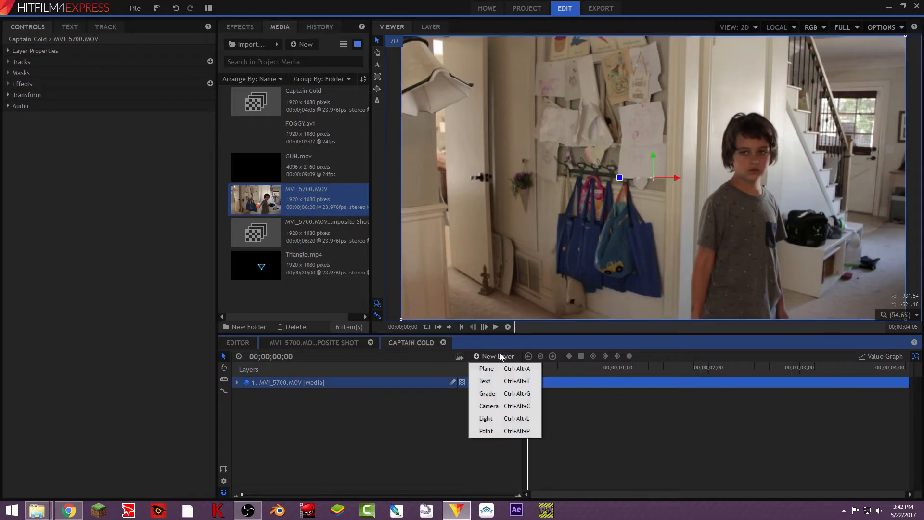
left_click(486, 432)
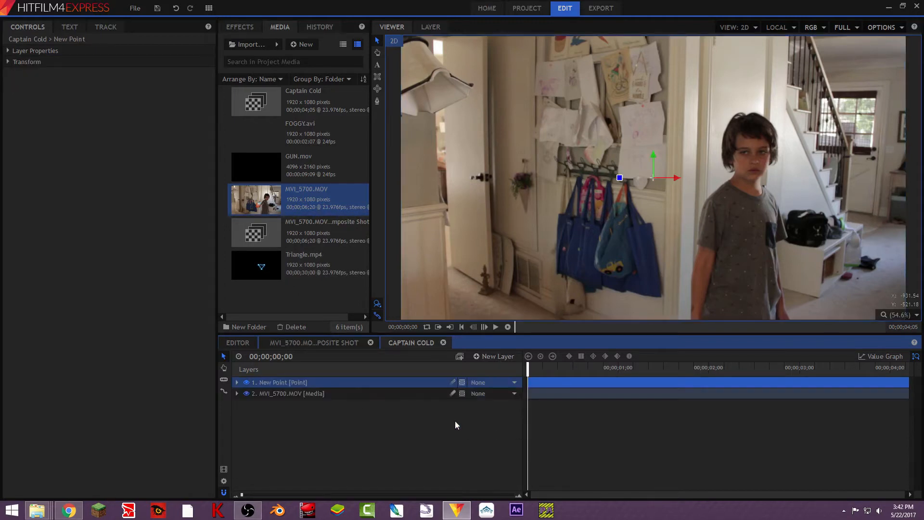
- Rename the new point layer to Track
right_click(360, 384)
left_click(390, 375)
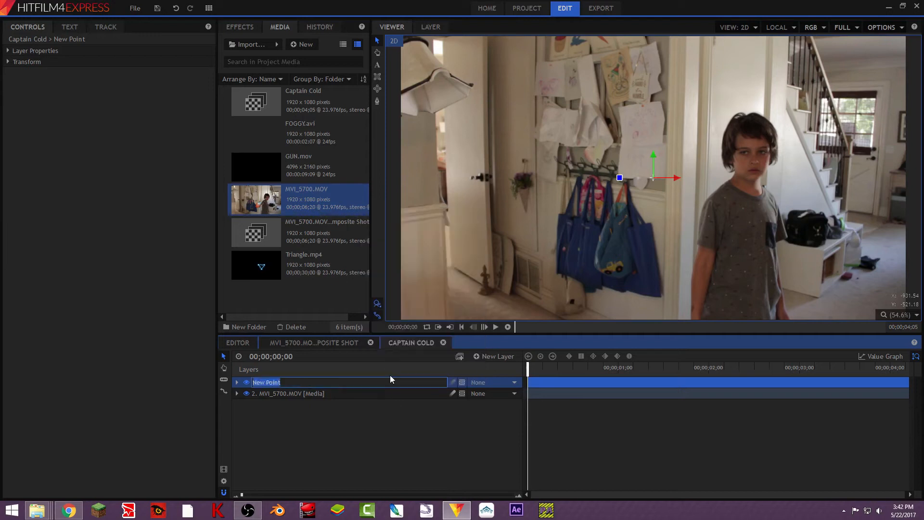
type("Track")
key("Return")
left_click(317, 394)
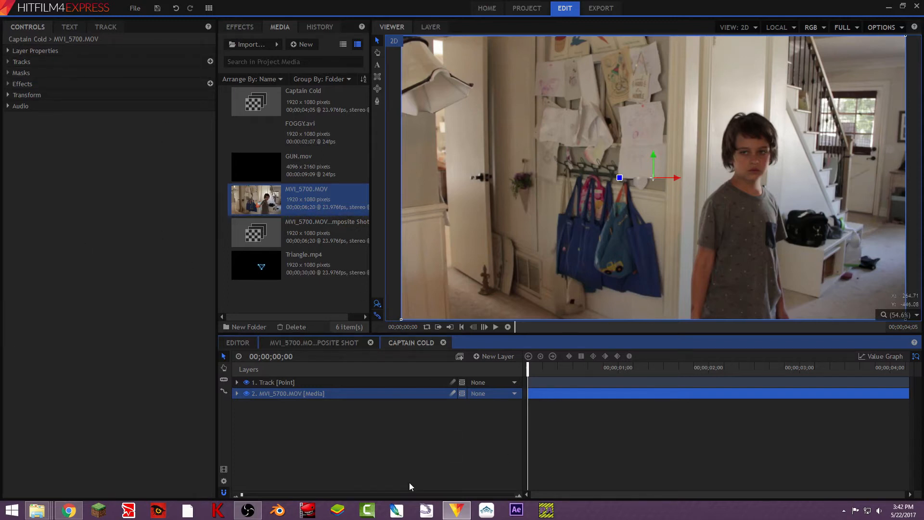
left_click(212, 8)
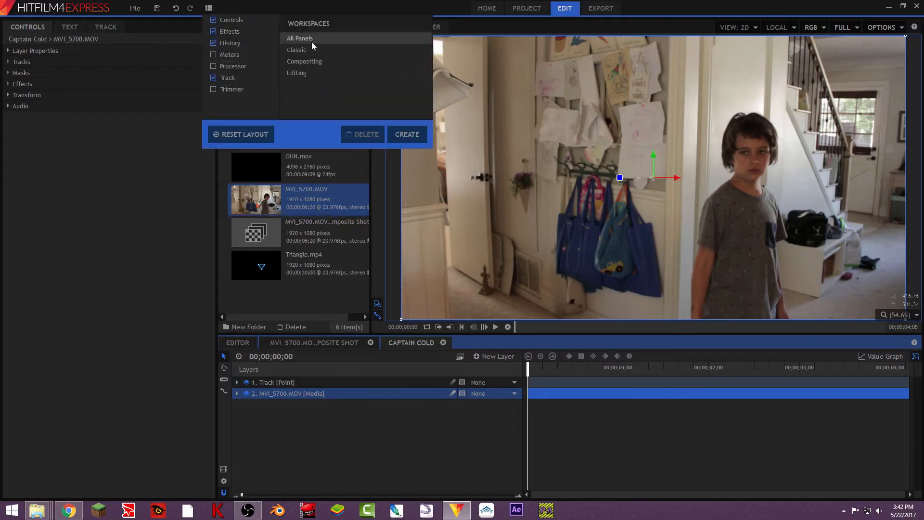
left_click(308, 61)
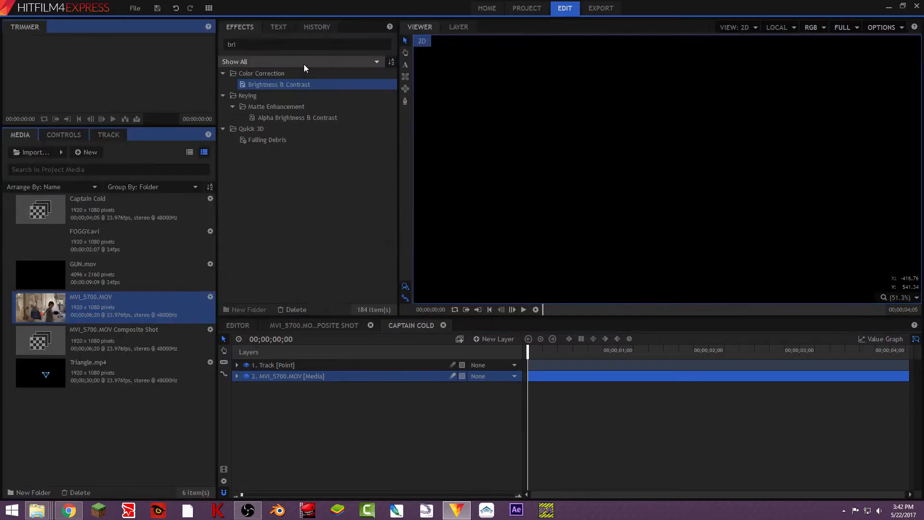
left_click(209, 7)
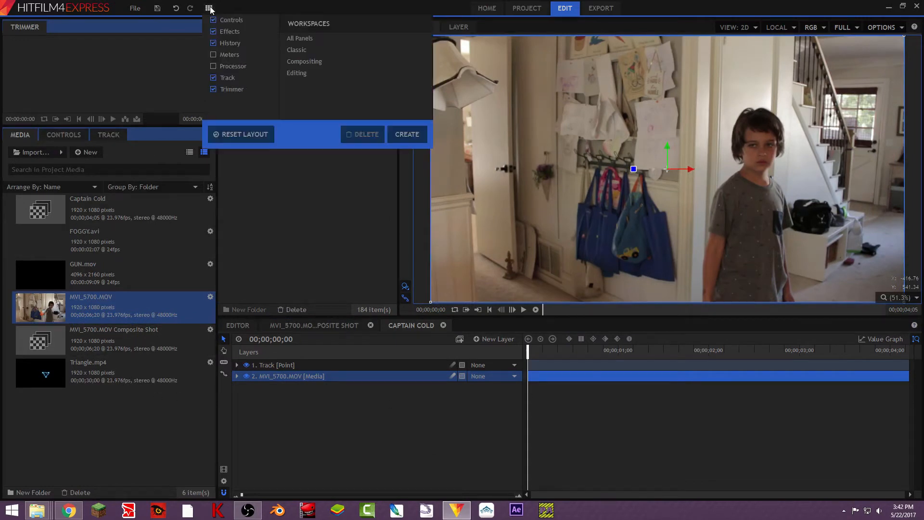
left_click(321, 73)
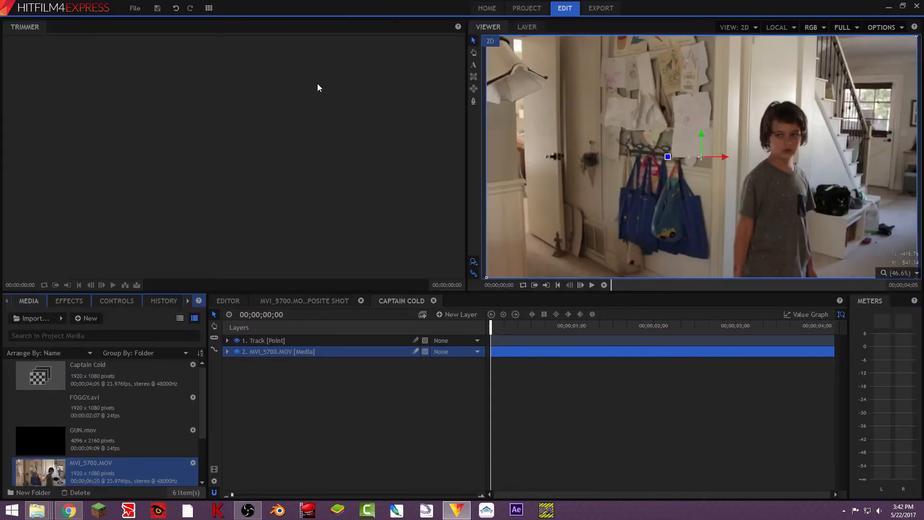
left_click(209, 8)
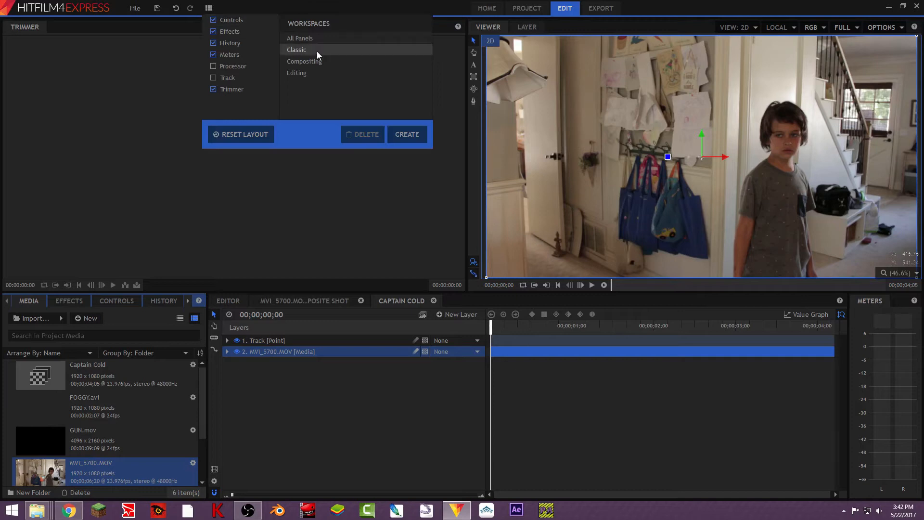
left_click(313, 61)
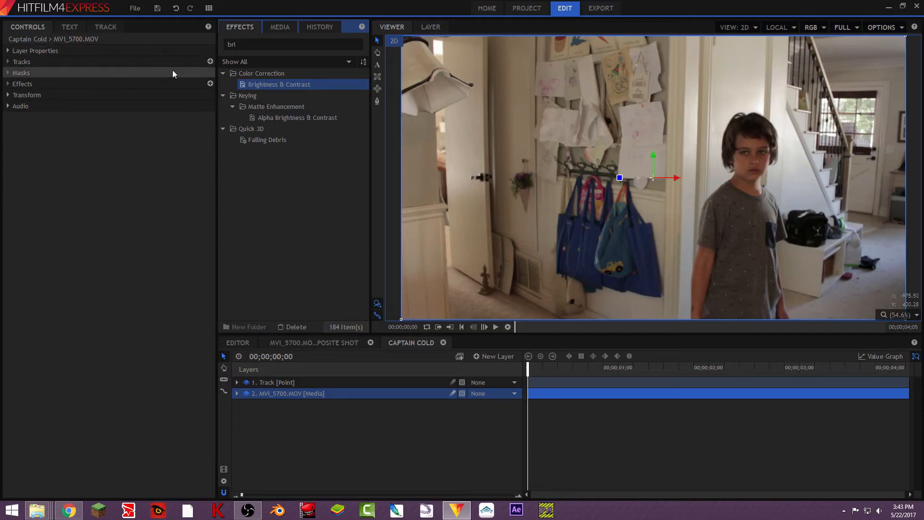
- Add a tracker to the MVI_5700.MOV layer and place its box over the orange part of the toy gun at frame 01;09
left_click(212, 61)
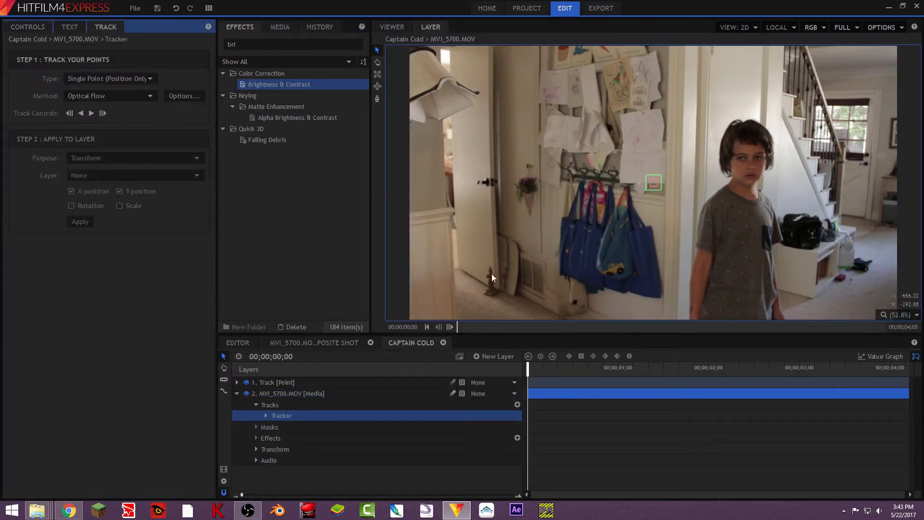
left_click_drag(527, 367, 569, 367)
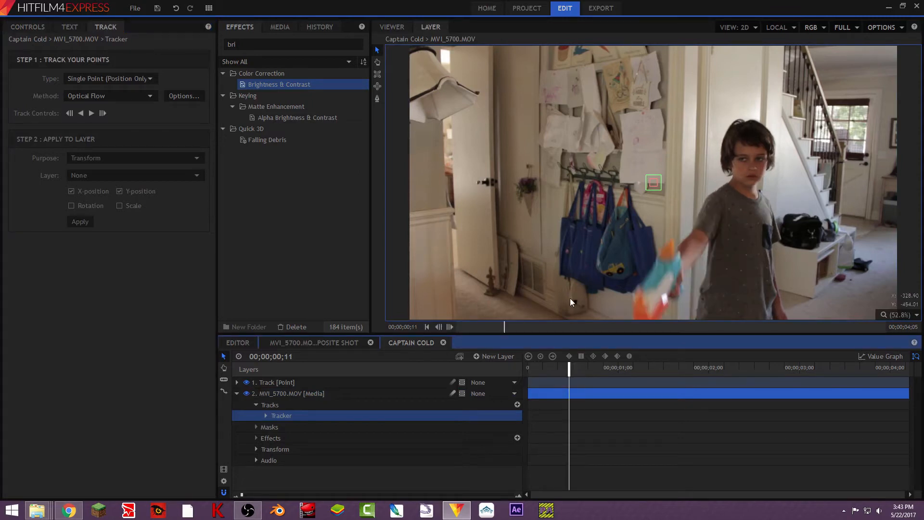
left_click(655, 368)
left_click_drag(636, 367, 652, 368)
left_click(655, 183)
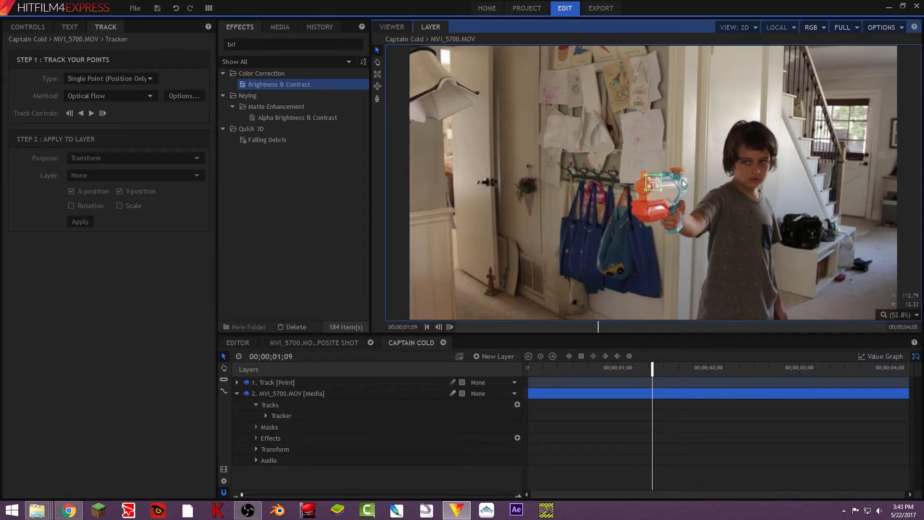
scroll(683, 180, "up", 1)
left_click_drag(643, 199, 620, 225)
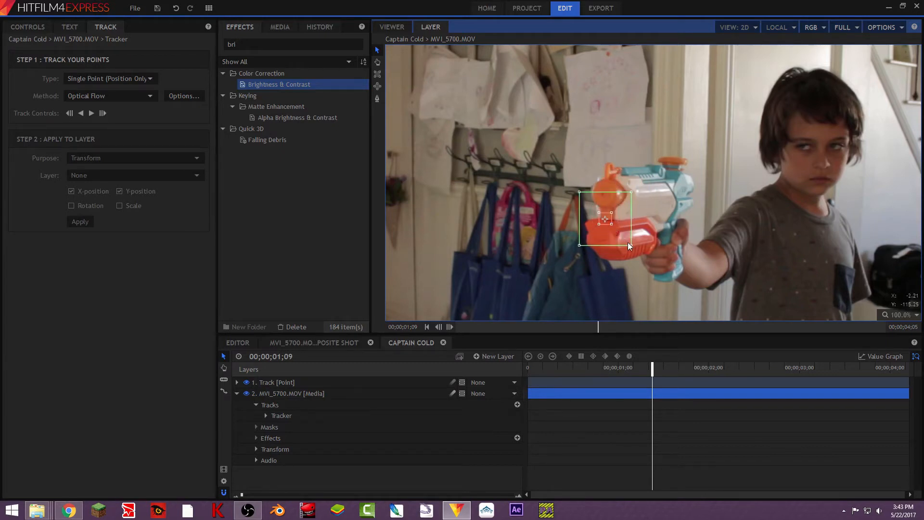
left_click_drag(631, 245, 634, 248)
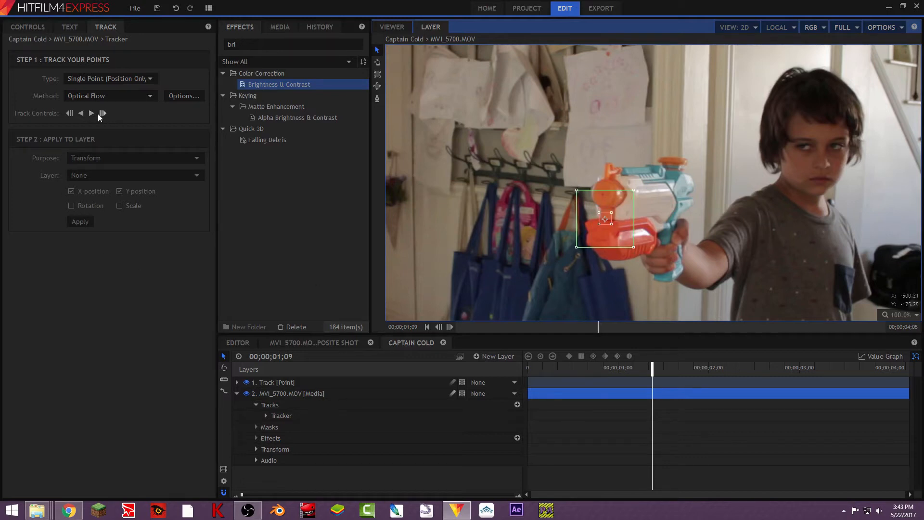
- Track the point forward through the end of the clip and backward to the start
left_click(100, 115)
left_click(103, 115)
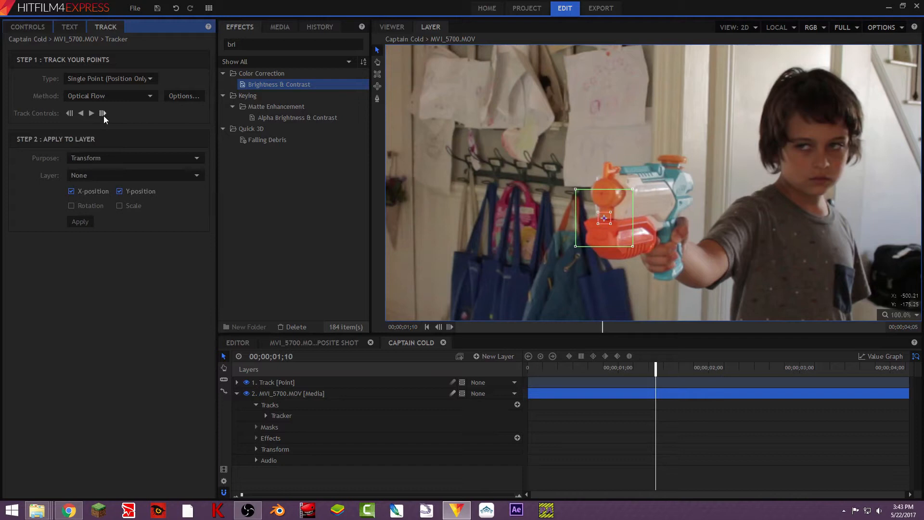
left_click(101, 114)
left_click(101, 114)
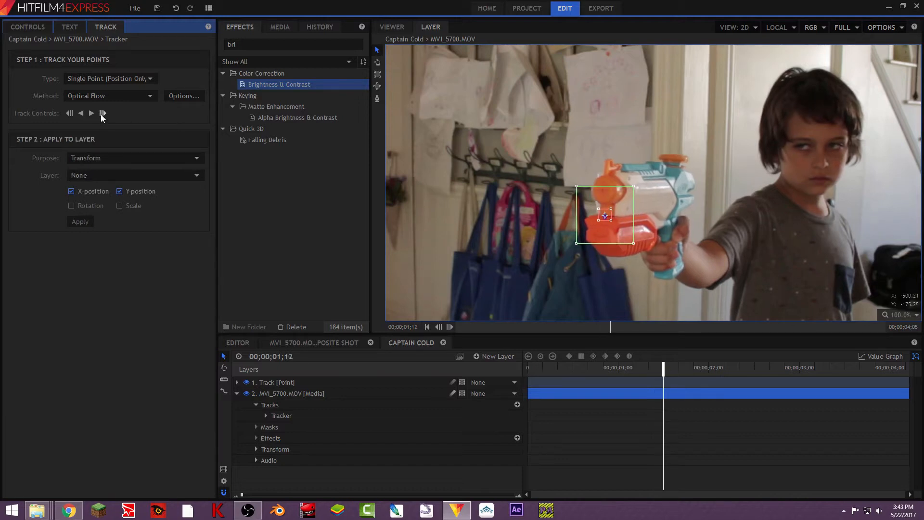
left_click(101, 114)
left_click(91, 113)
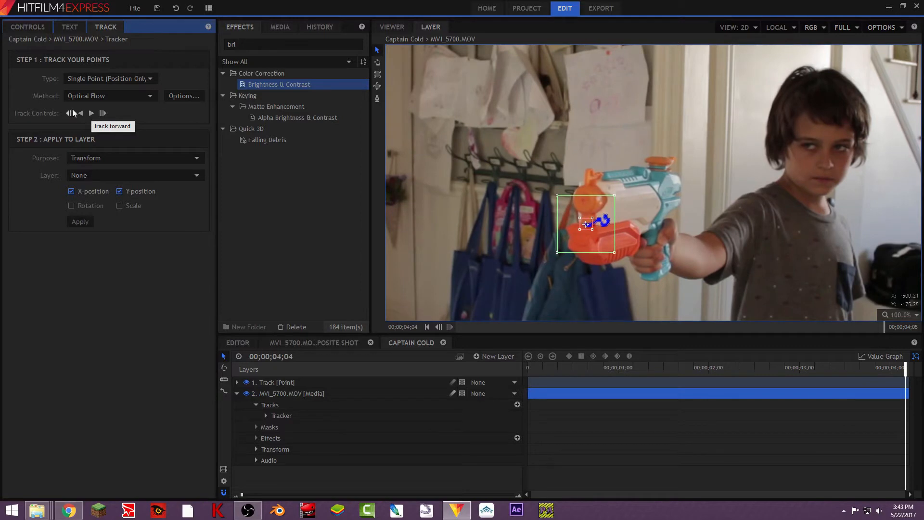
left_click(81, 114)
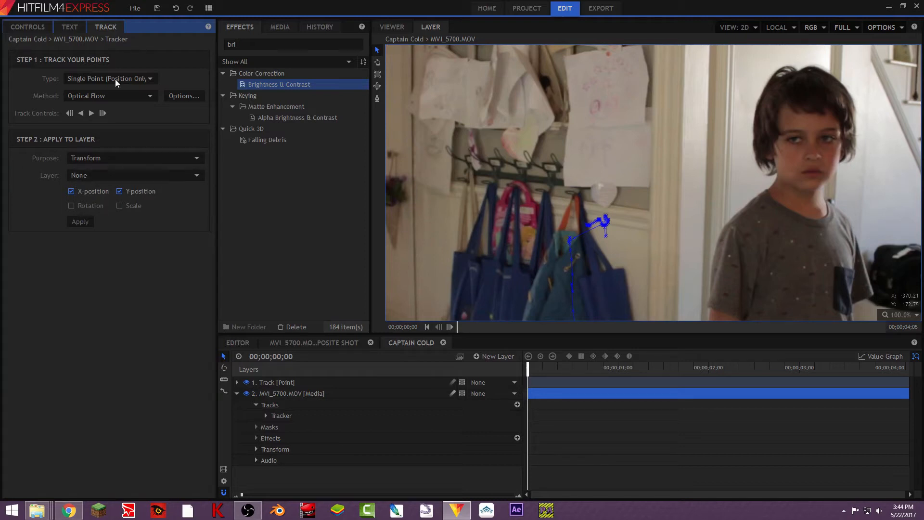
- Apply the tracking data to the Track layer's X and Y position
left_click(110, 176)
left_click(114, 197)
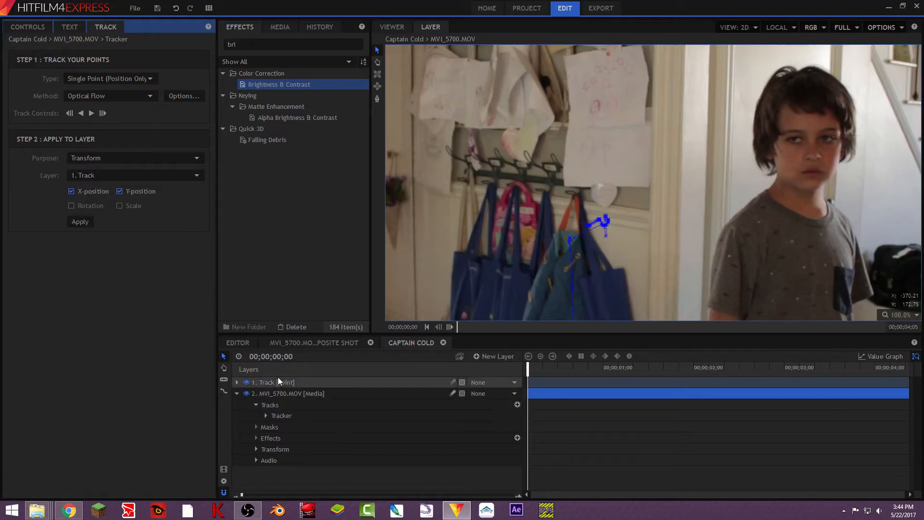
left_click(79, 221)
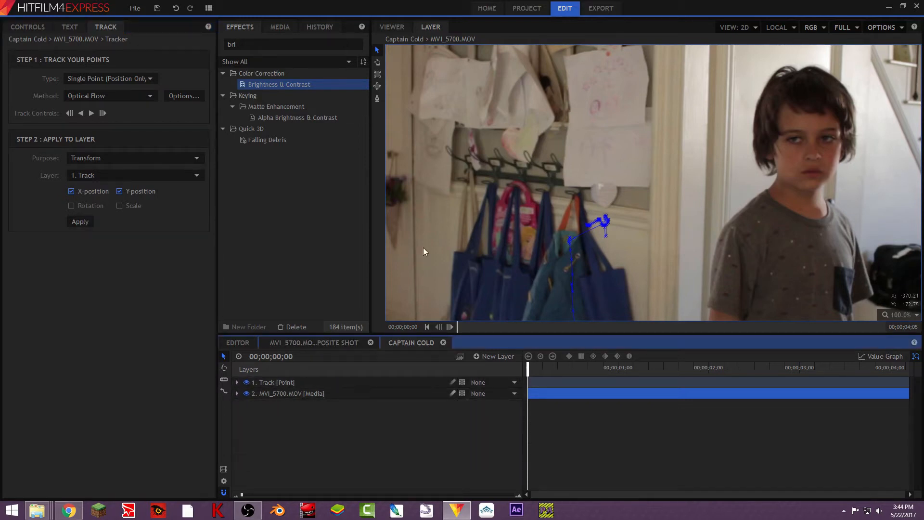
left_click(393, 27)
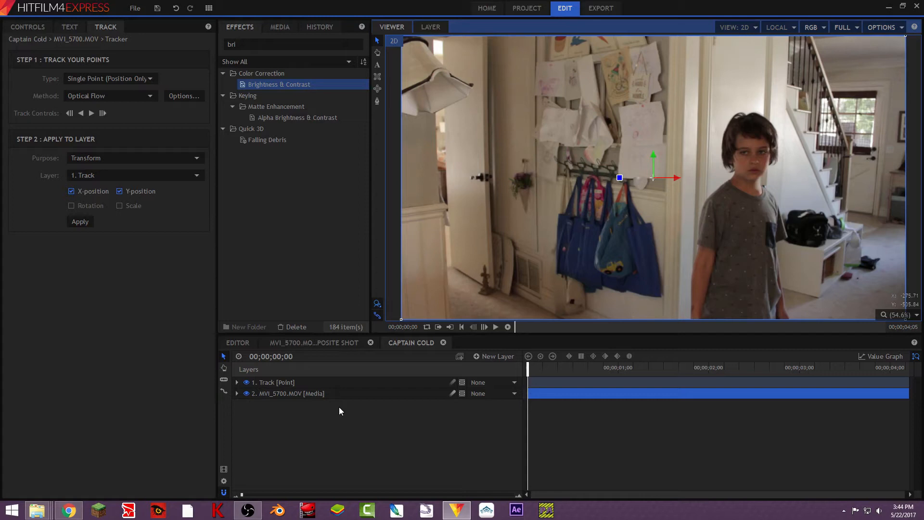
left_click(282, 27)
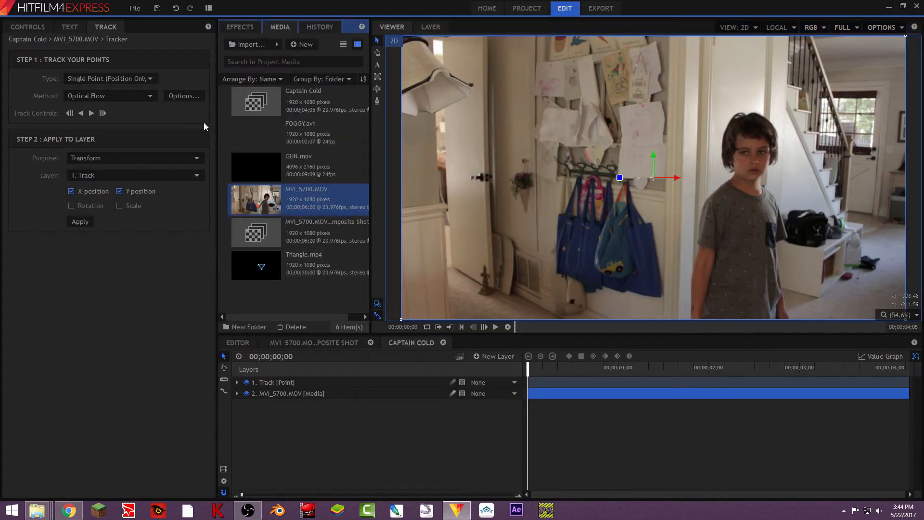
left_click_drag(288, 268, 314, 379)
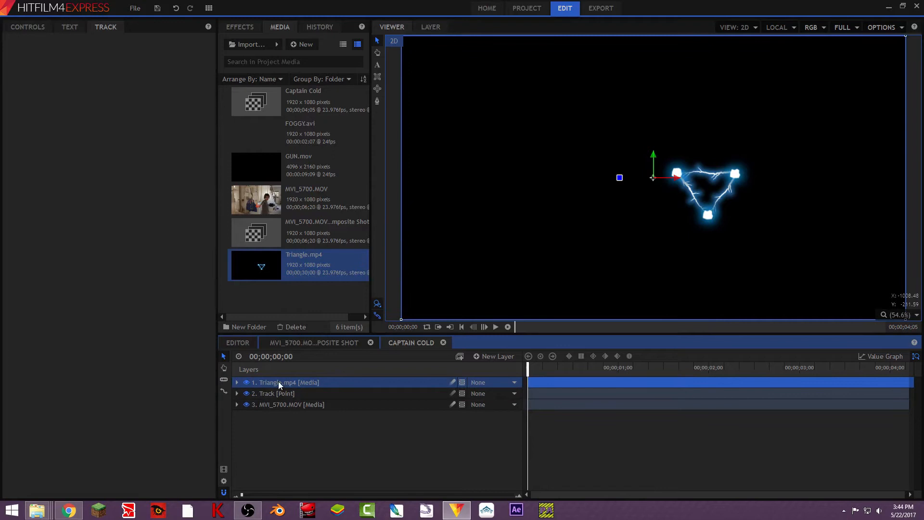
key("Delete")
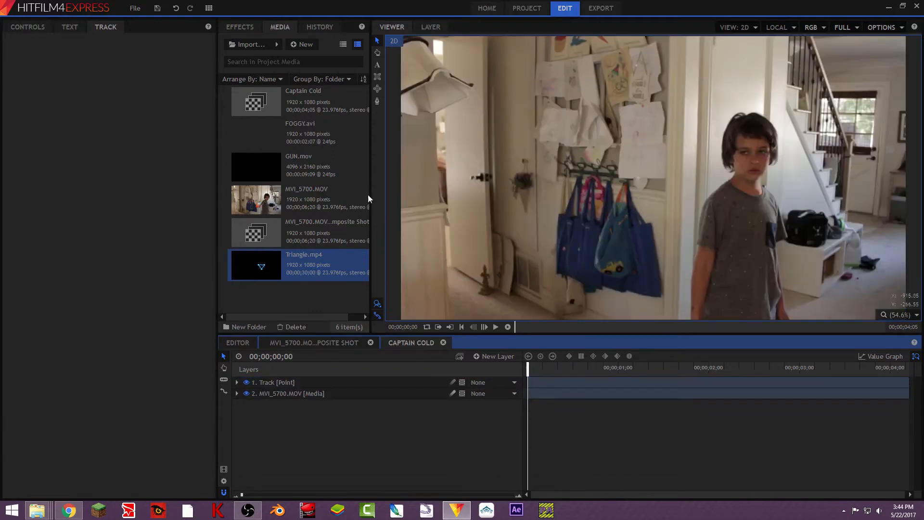
left_click_drag(318, 262, 313, 382)
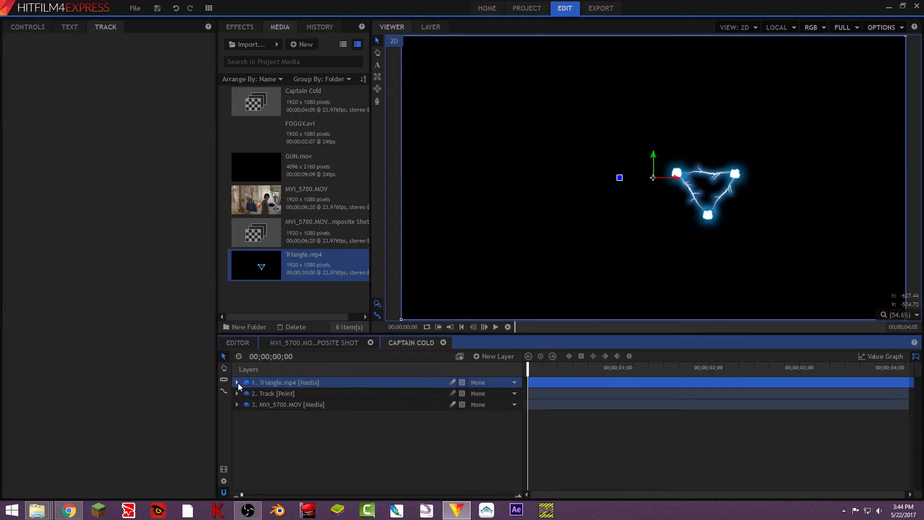
key("Delete")
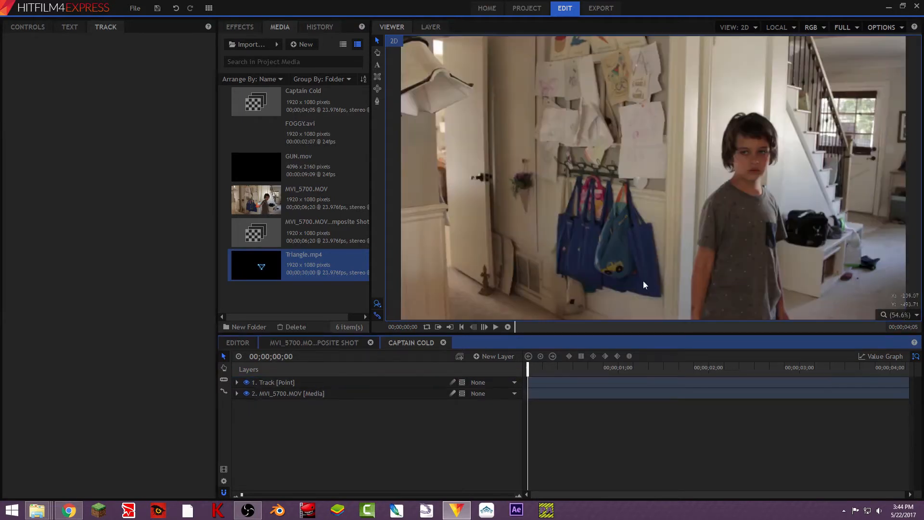
- Add a grade layer to the Captain Cold shot and convert it into a composite shot named New Grade Composite Shot
left_click(496, 356)
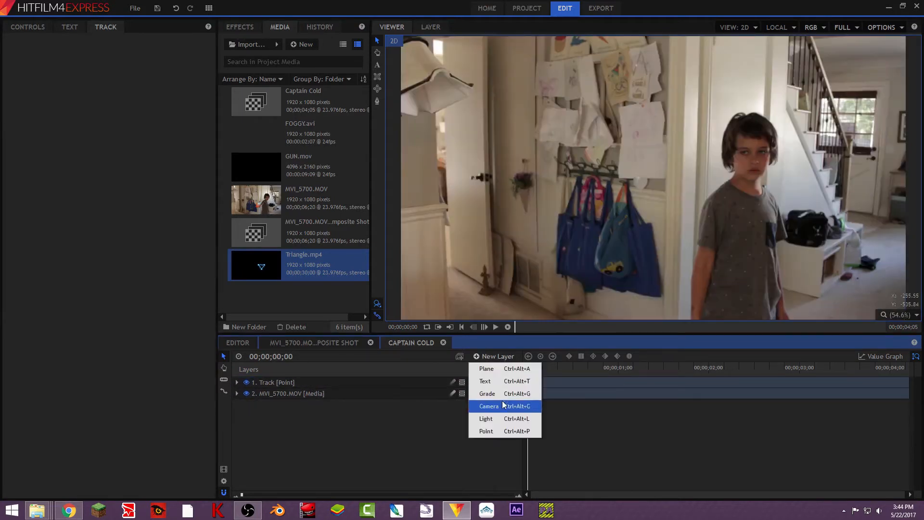
left_click(488, 393)
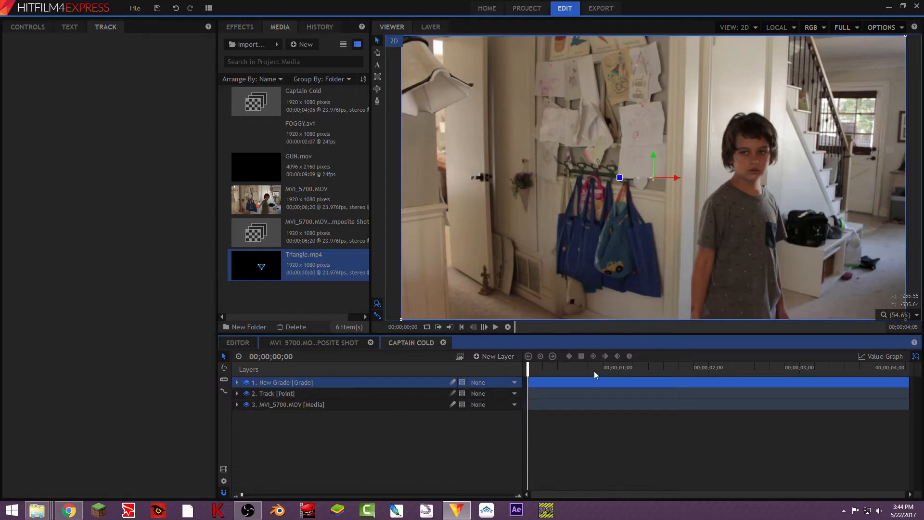
right_click(349, 382)
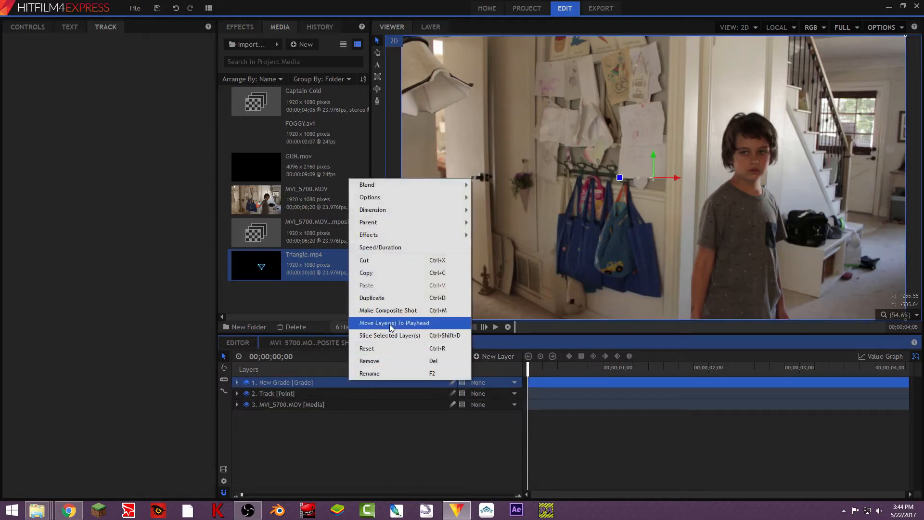
left_click(398, 310)
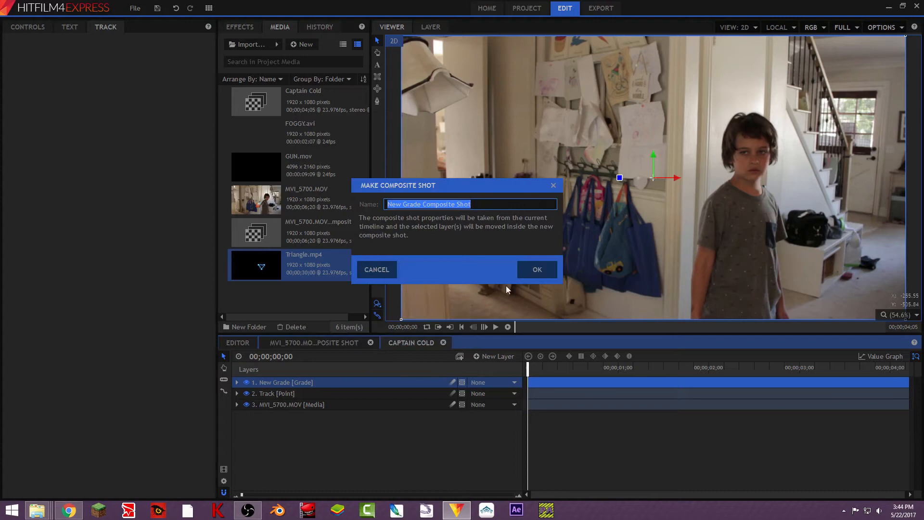
left_click(529, 270)
- Delete the grade layer inside the new composite shot and add a white 1920 x 1080 plane layer
left_click(302, 383)
key("Delete")
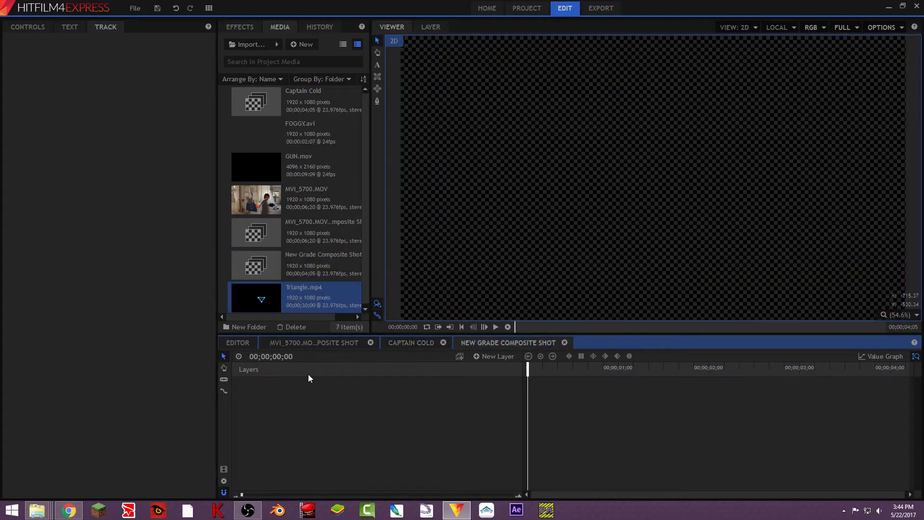
left_click(489, 356)
left_click(481, 370)
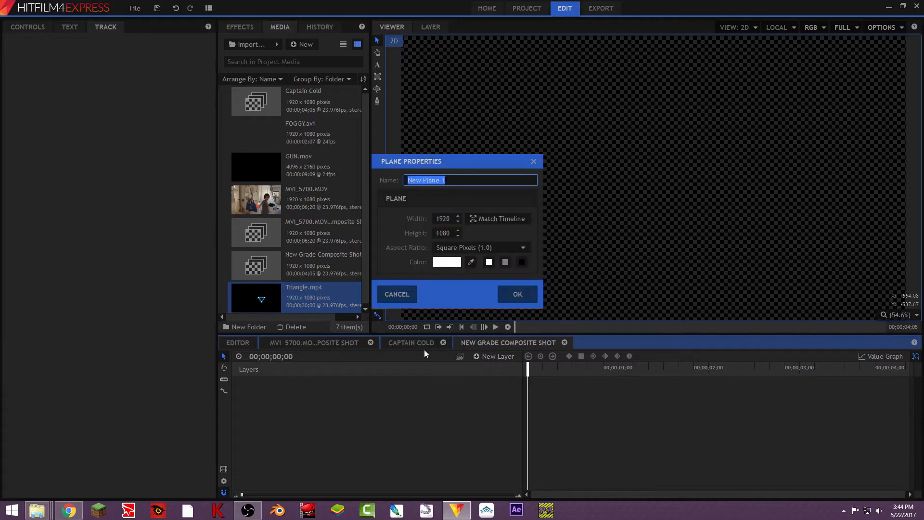
left_click(516, 299)
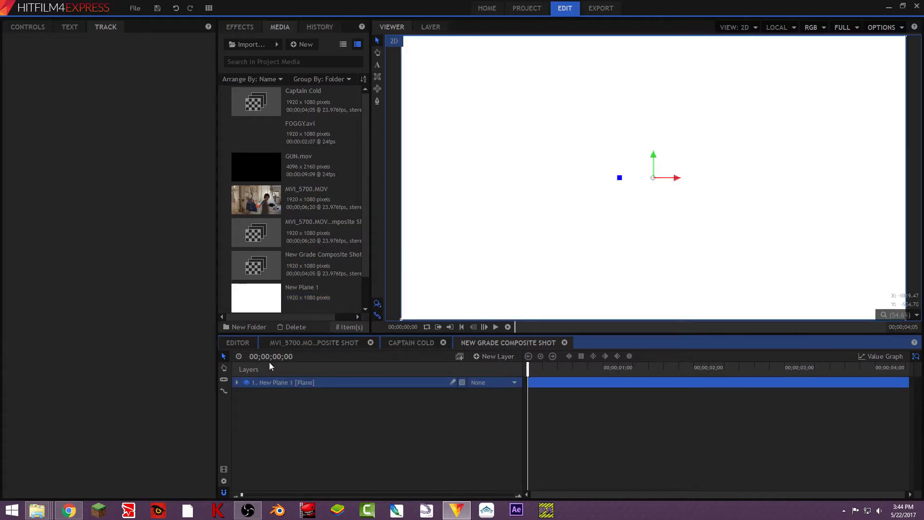
- Hide the plane layer and try drawing a small ellipse mask on it, then remove that mask
left_click(246, 382)
left_click(378, 90)
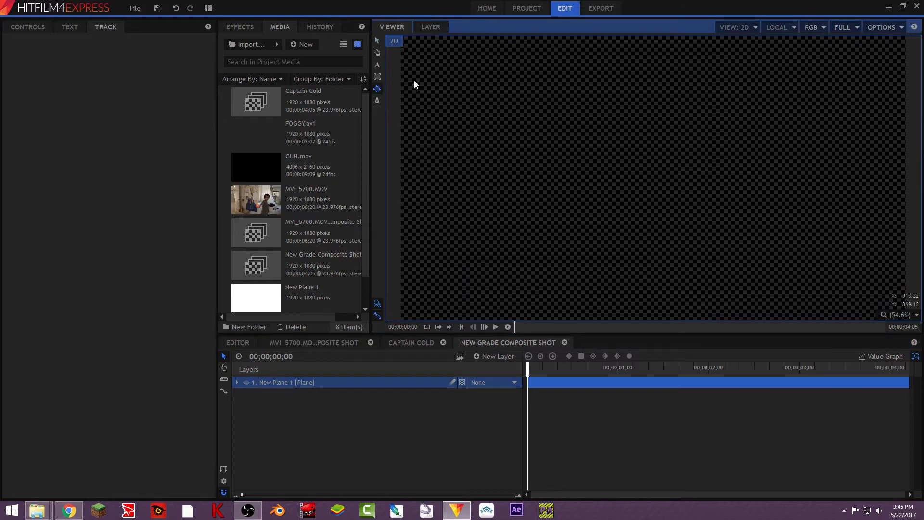
left_click_drag(545, 93, 559, 108)
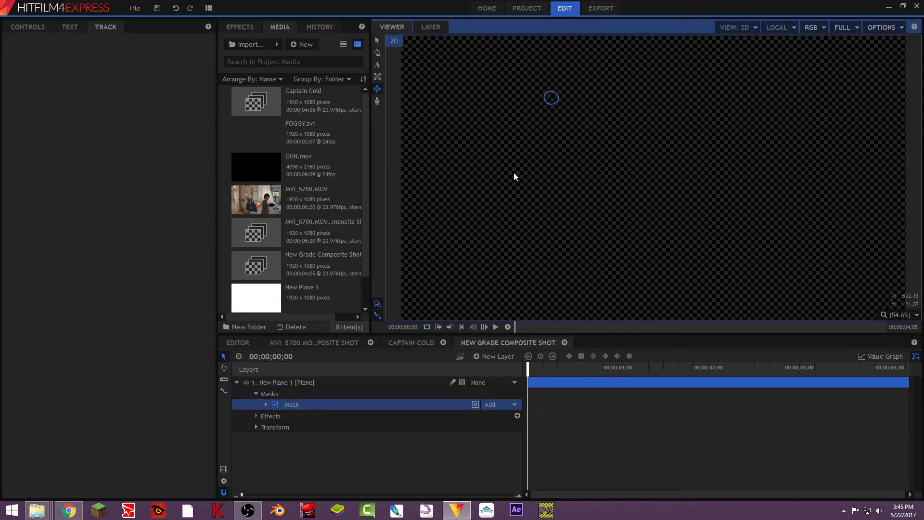
left_click(309, 405)
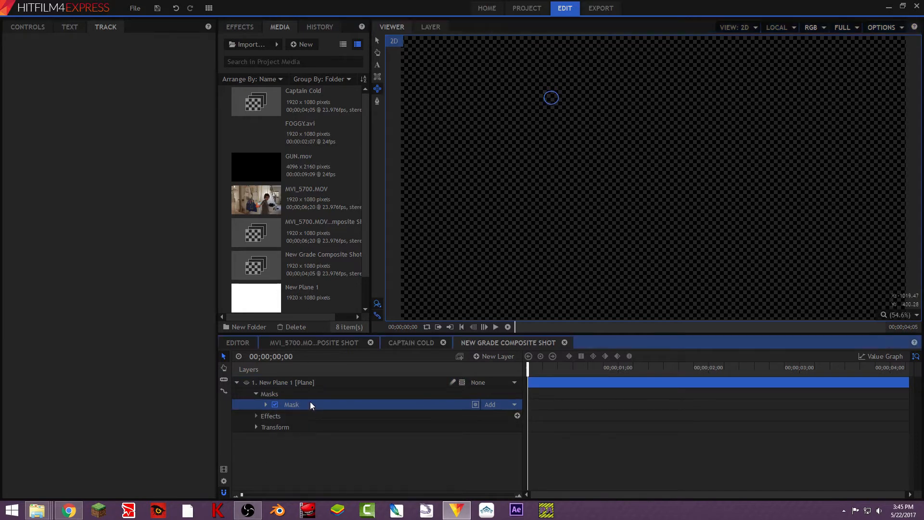
key("Delete")
- Draw a small round freehand mask near the top of the plane layer
left_click(377, 101)
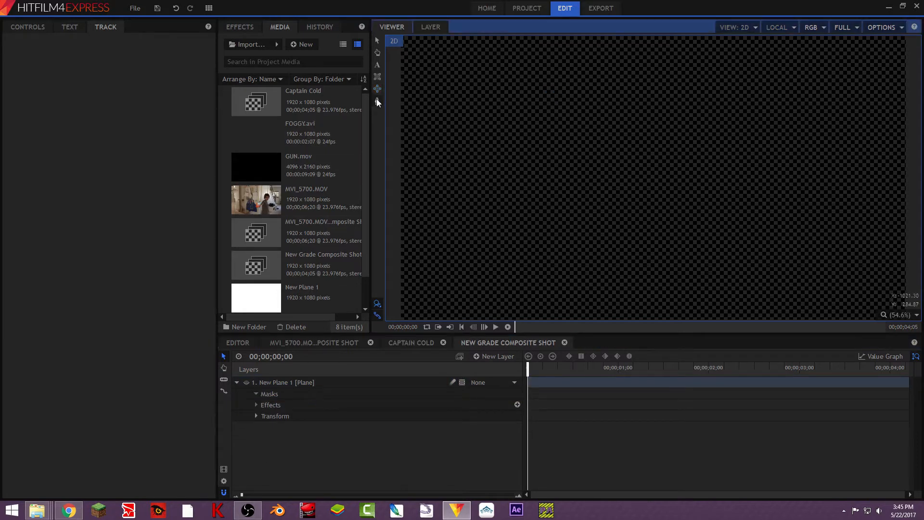
left_click(315, 383)
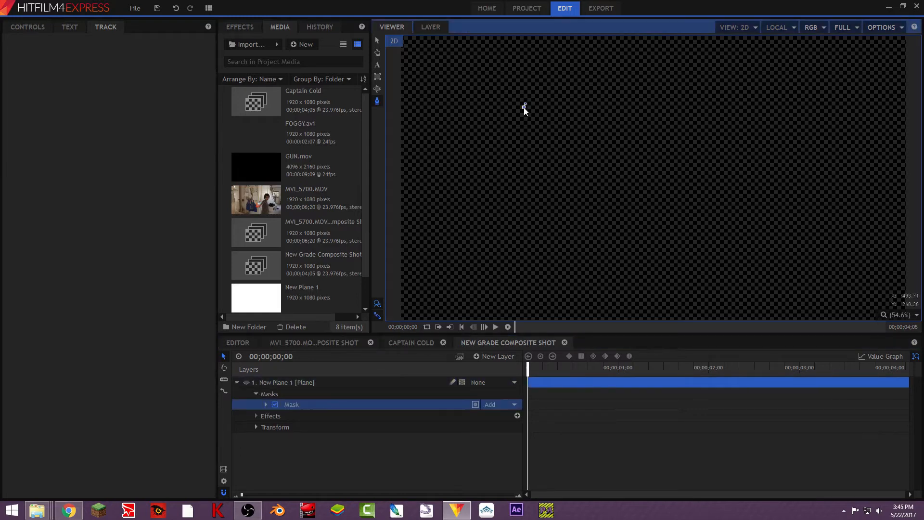
left_click(522, 114)
left_click_drag(524, 113, 525, 113)
left_click(539, 114)
left_click(528, 102)
left_click_drag(533, 114, 539, 113)
- Duplicate the round mask twice so the plane has three identical masks
left_click(297, 404)
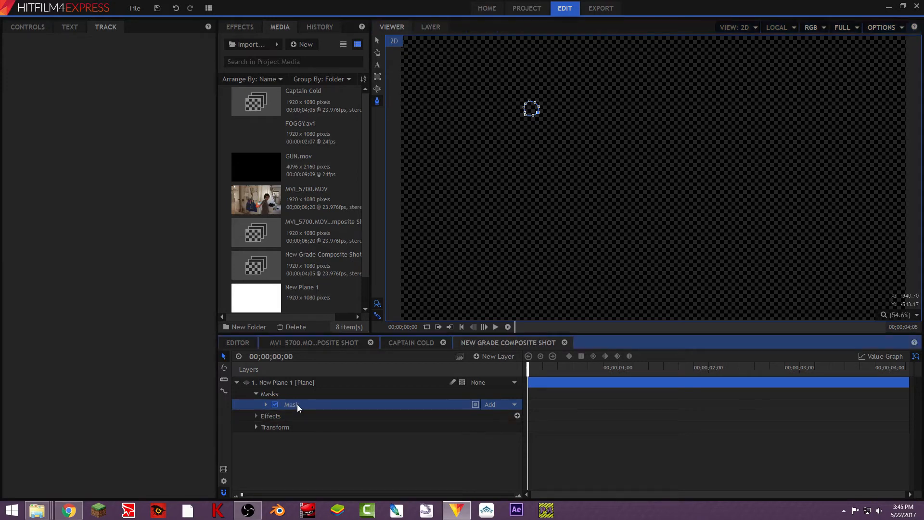
key("ctrl+d")
key("ctrl+d")
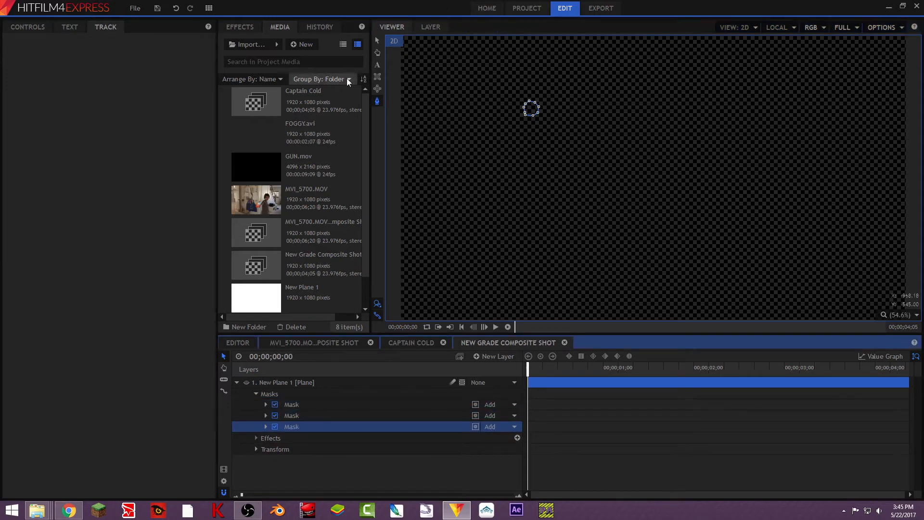
- Show the plane again and move two mask copies to form a triangle of three white dots
left_click(378, 41)
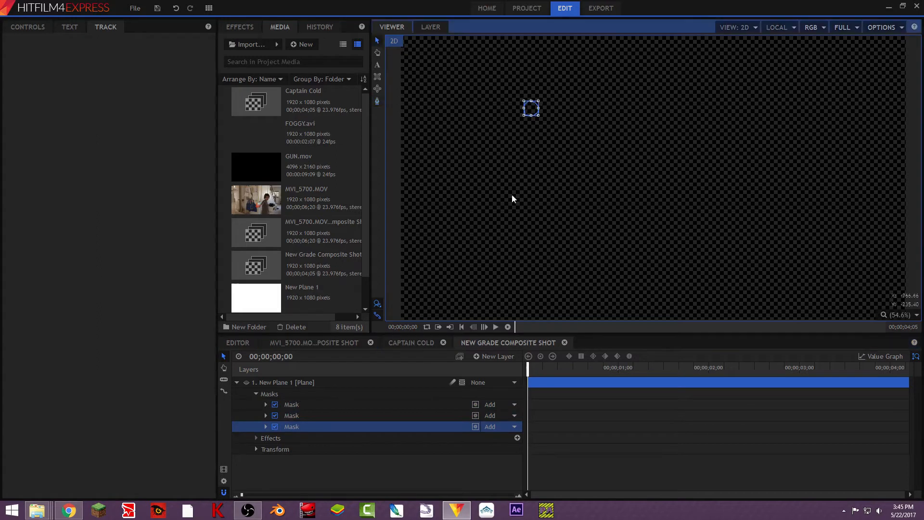
left_click(247, 383)
left_click_drag(531, 109, 583, 109)
left_click(531, 113)
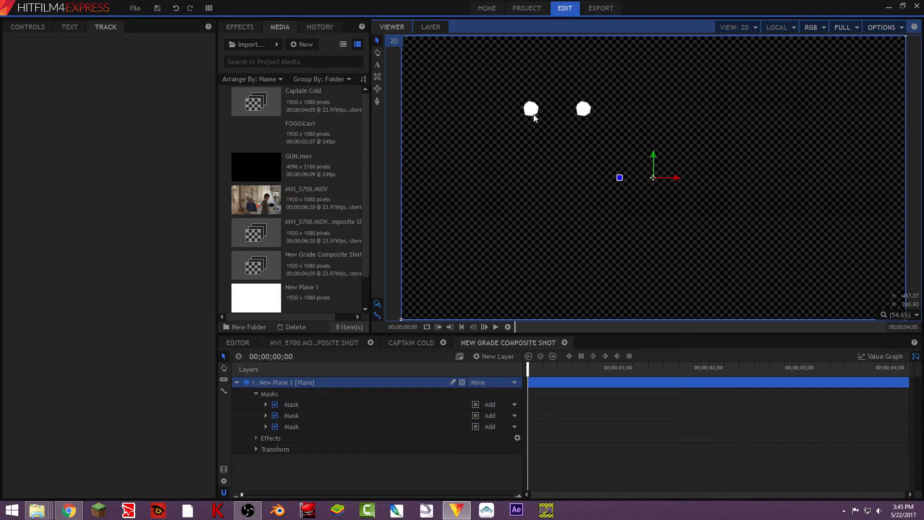
left_click(313, 427)
left_click(302, 415)
left_click_drag(532, 112, 557, 150)
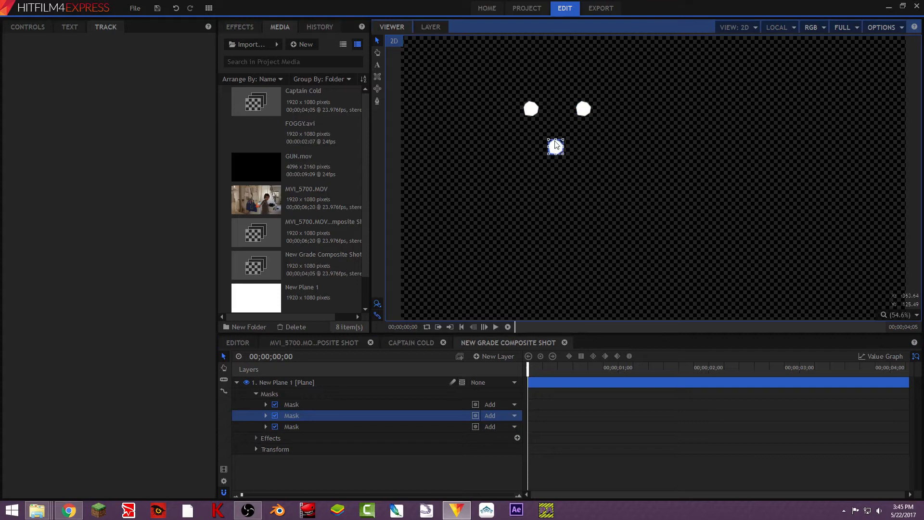
- Add a new grade layer to the composite shot and rename it Lightning
left_click(237, 383)
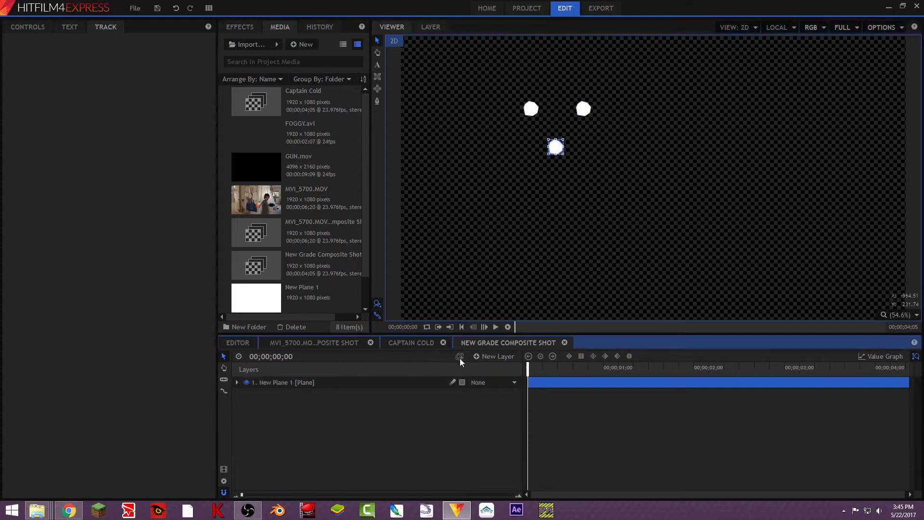
left_click(494, 357)
left_click(501, 394)
right_click(299, 383)
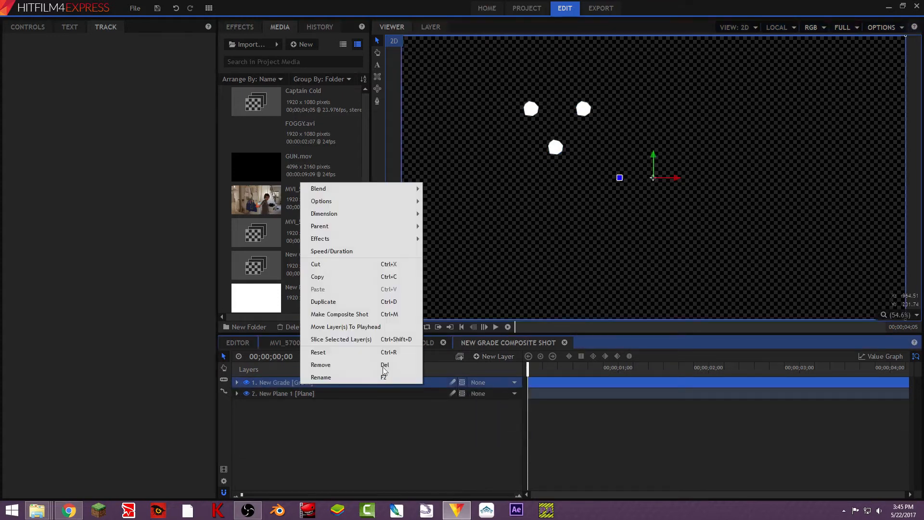
left_click(358, 375)
type("Lightning")
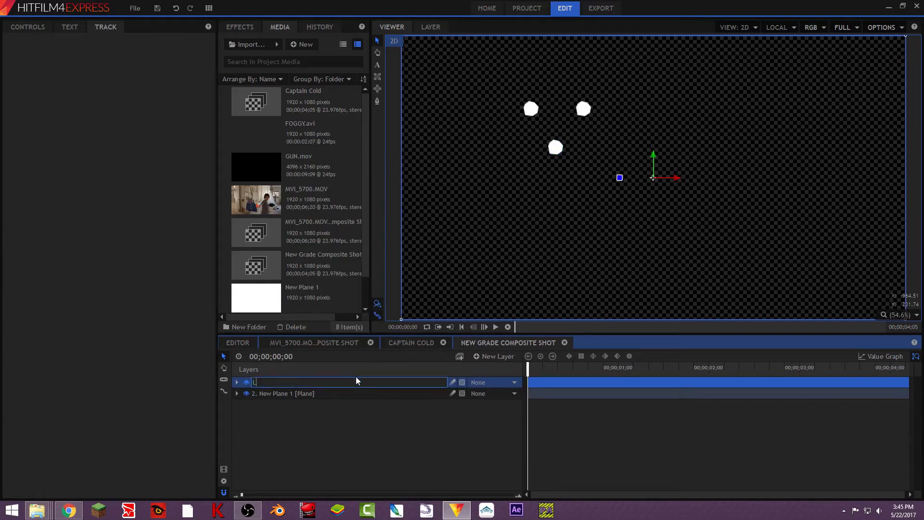
key("Return")
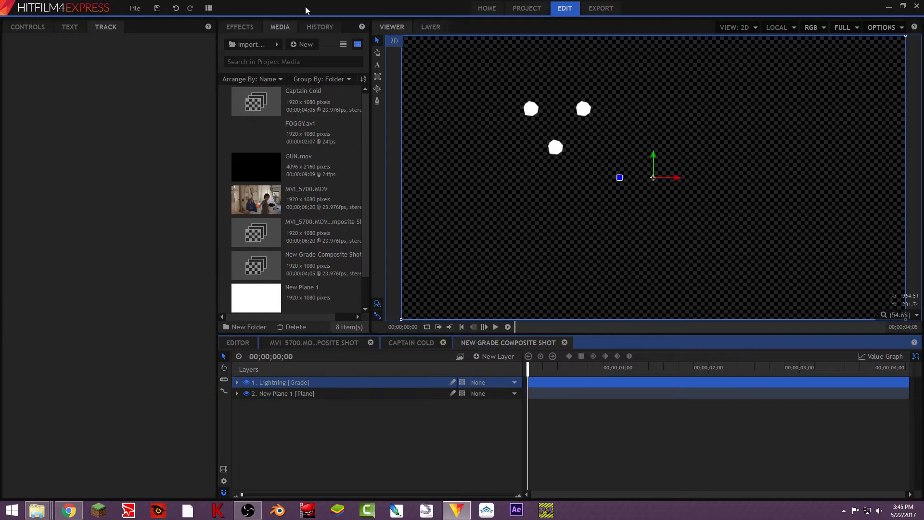
- Search the effects for lightn and apply Lightning & Electricity to the Lightning layer
left_click(249, 28)
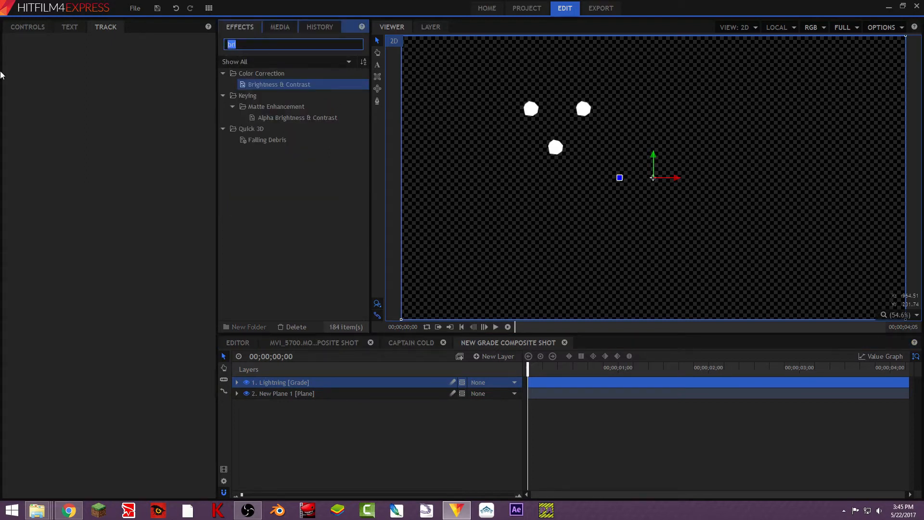
type("lightn")
left_click_drag(277, 106, 302, 380)
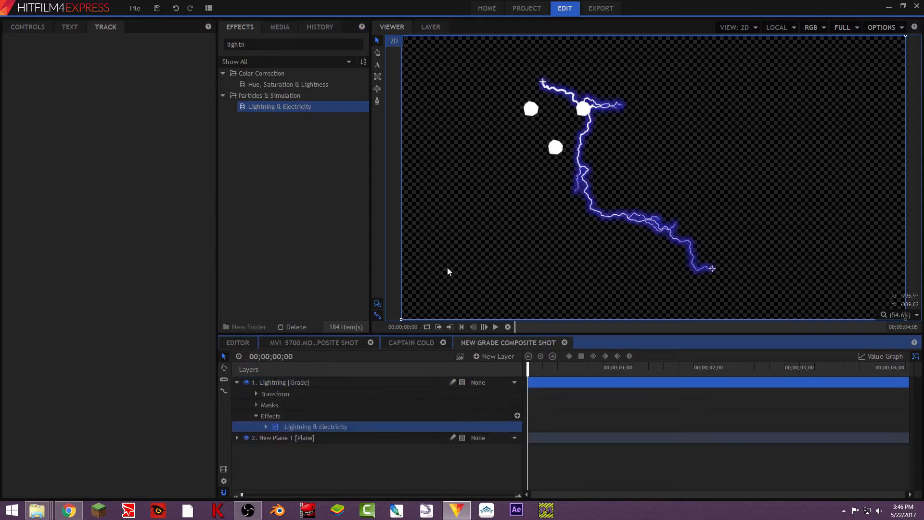
- Move the lightning's start point onto the upper-left dot and its end point onto the lower dot
left_click(33, 26)
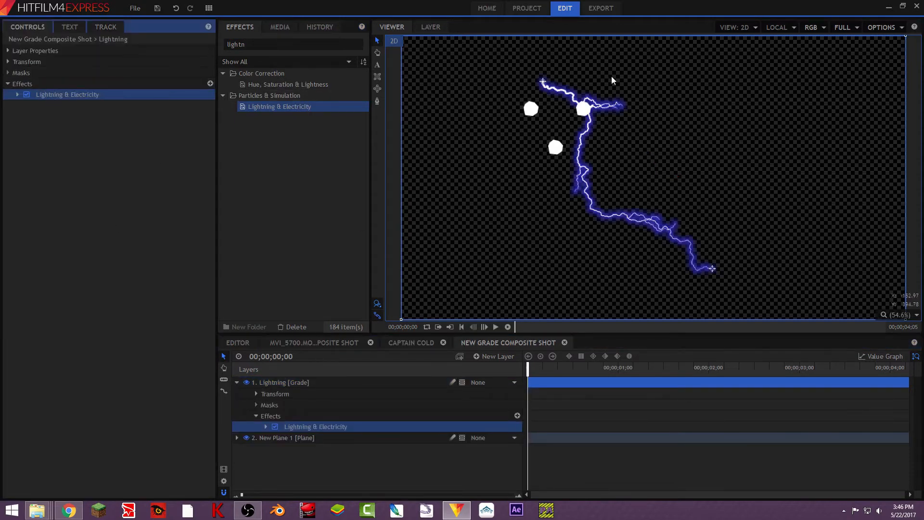
left_click_drag(543, 82, 529, 112)
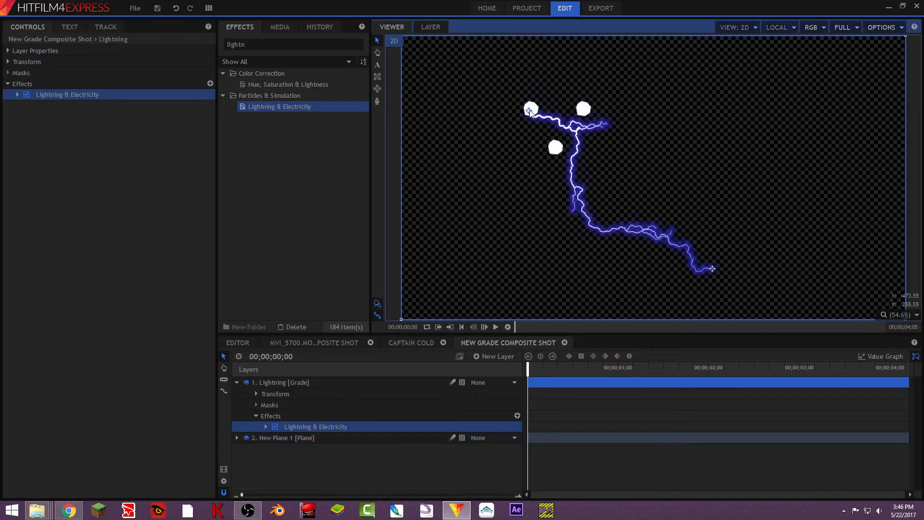
left_click_drag(712, 271, 555, 147)
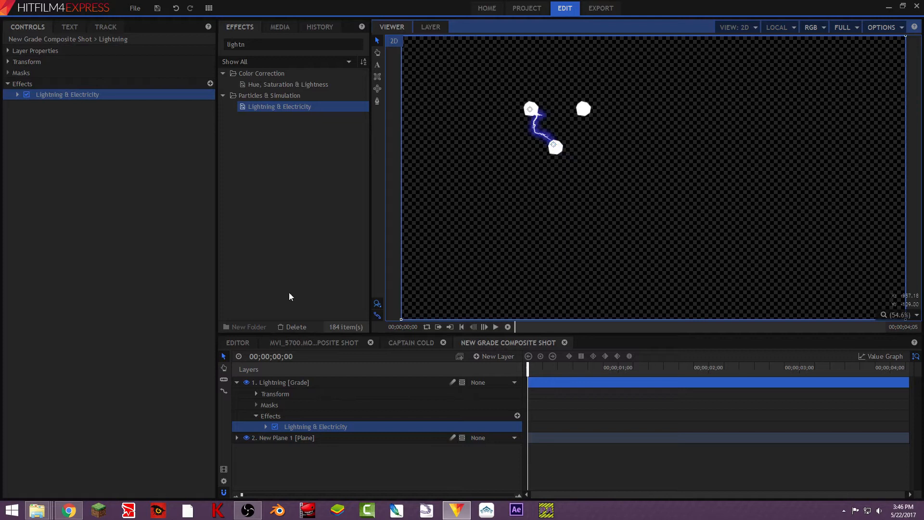
- Reorder the layers so the Lightning layer sits below the plane layer
left_click(287, 438)
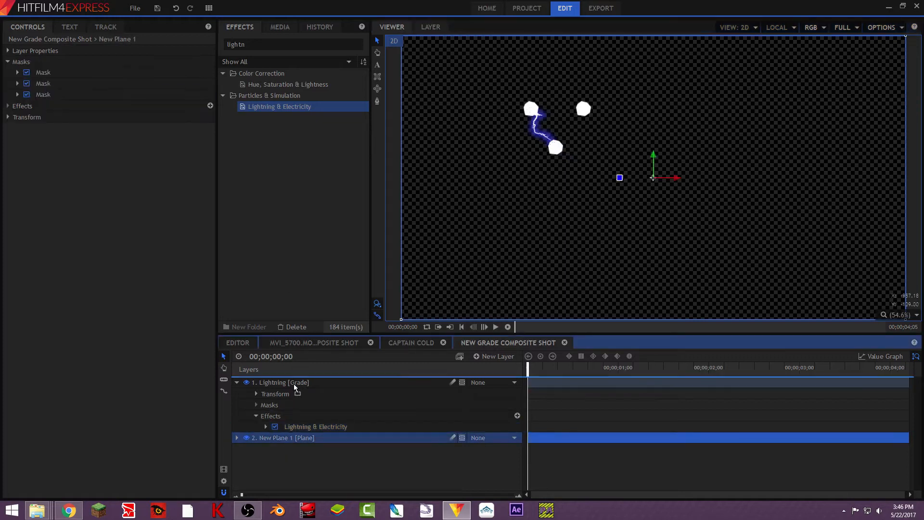
left_click_drag(293, 383, 314, 421)
left_click(236, 393)
left_click(291, 394)
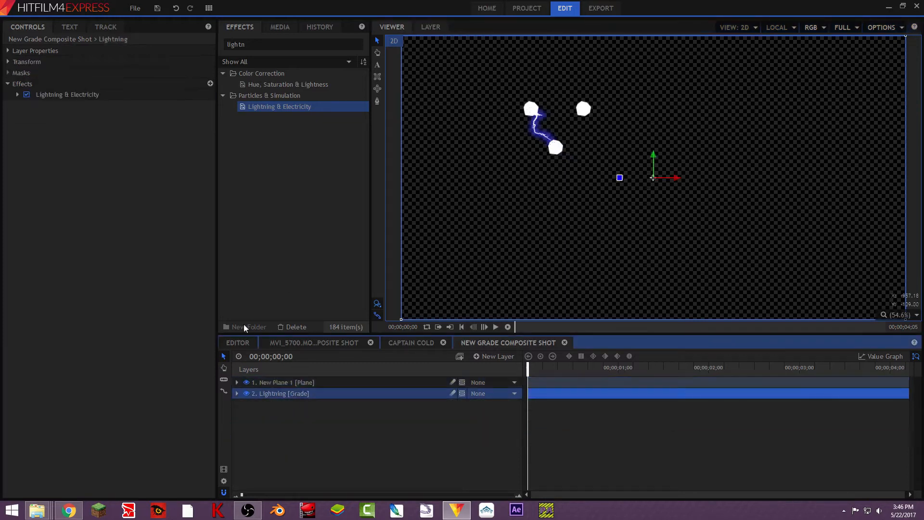
- Expand the Lightning & Electricity controls and set Wave Scale to 0.13
left_click(17, 93)
left_click_drag(135, 128, 30, 155)
left_click(98, 129)
left_click_drag(99, 129, 102, 131)
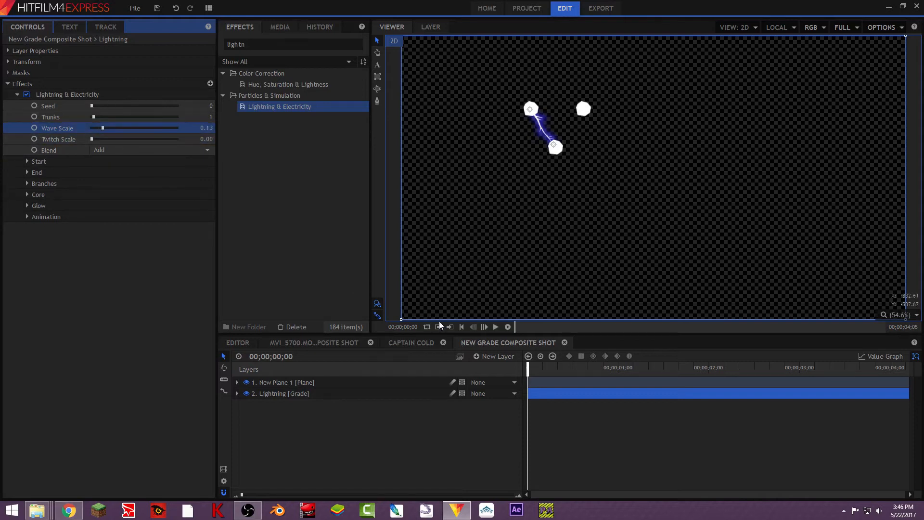
- Play back the composite to preview the lightning between the dots, then return to the start
key("space")
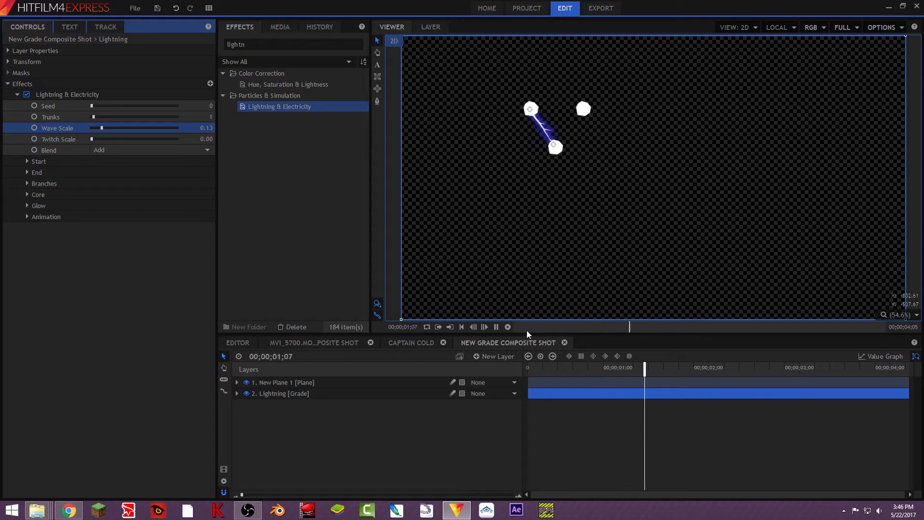
key("space")
left_click(555, 147)
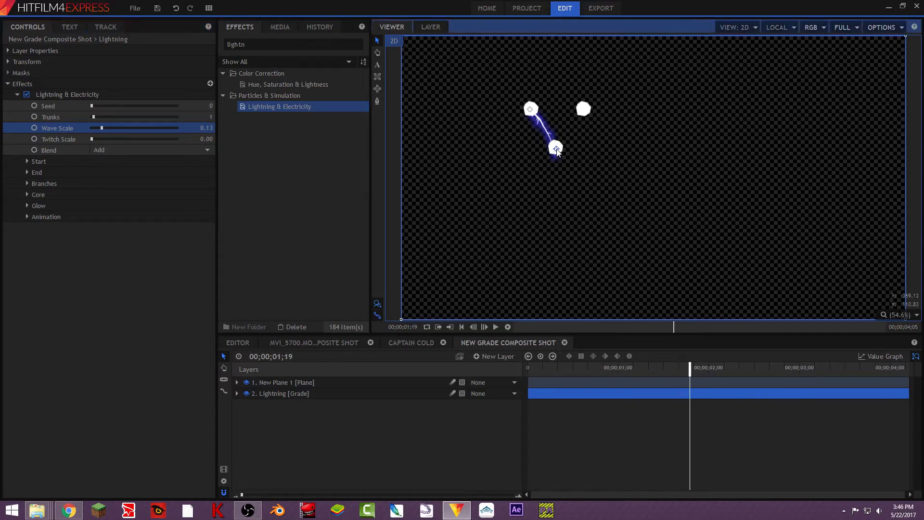
left_click(313, 431)
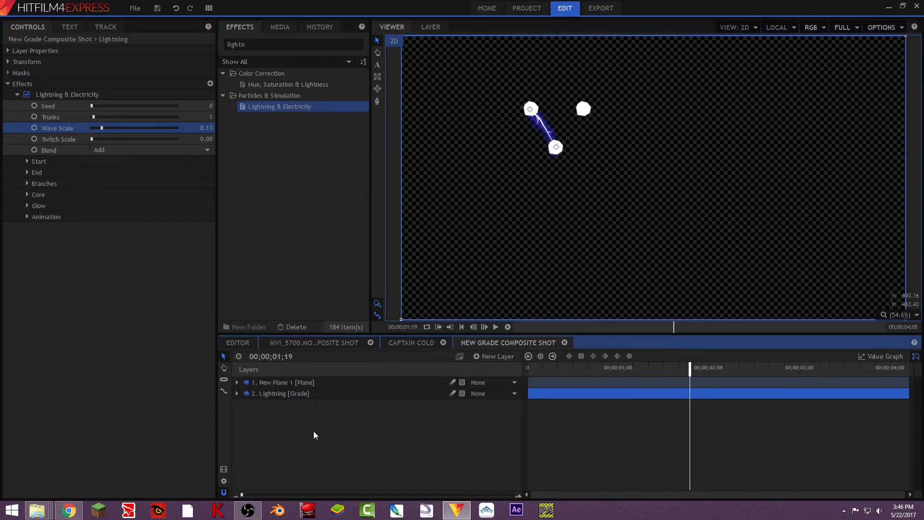
left_click(383, 385)
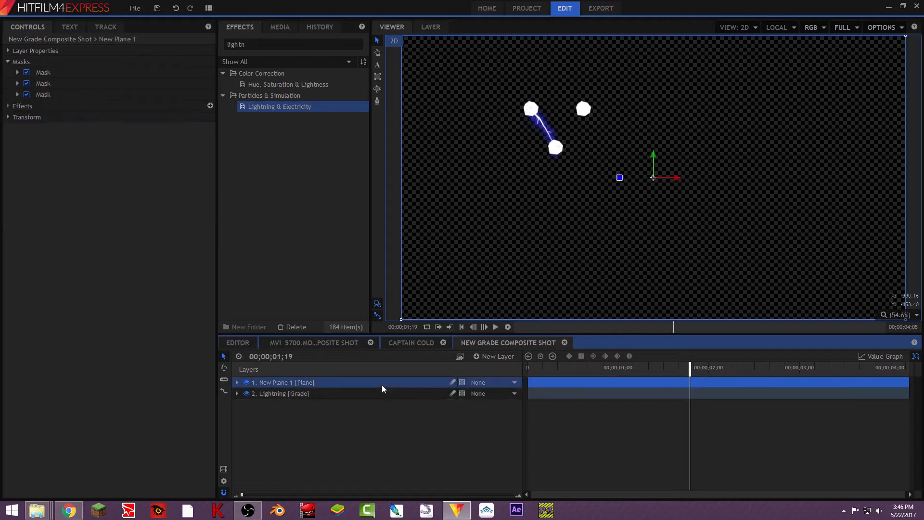
left_click_drag(689, 369, 529, 369)
left_click(310, 392)
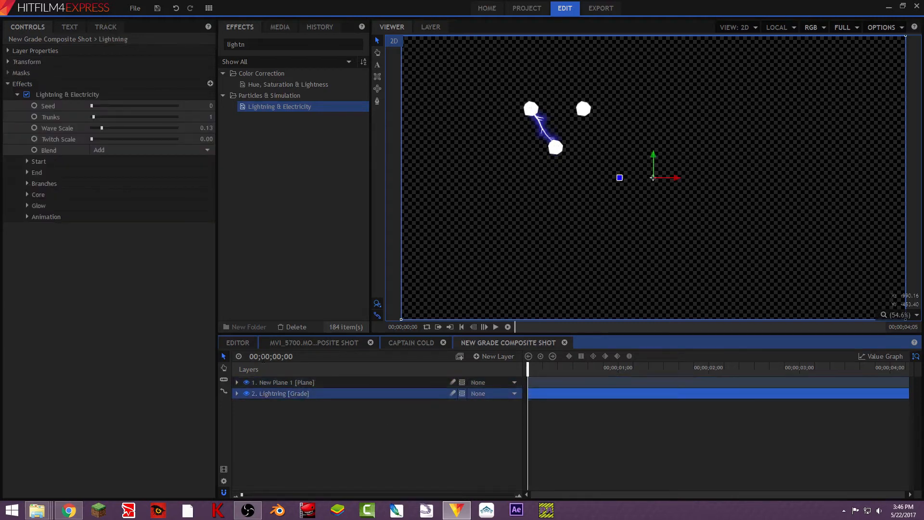
left_click(17, 95)
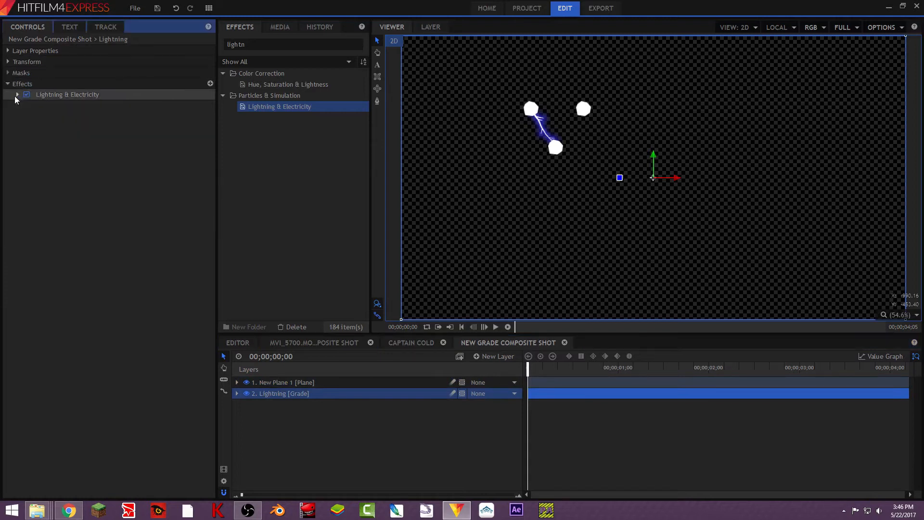
left_click(74, 96)
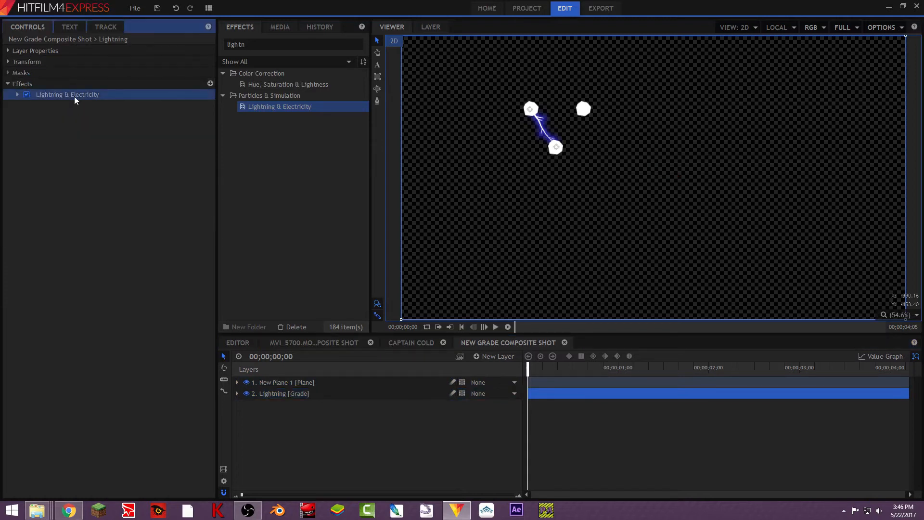
key("ctrl+d")
key("ctrl+d")
mouse_move(530, 109)
left_mouse_down()
mouse_move(585, 114)
mouse_move(529, 110)
left_mouse_up()
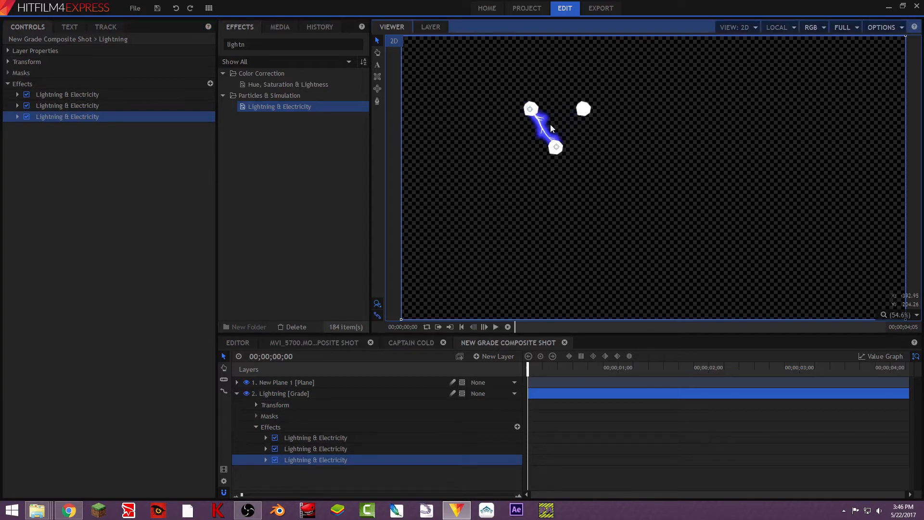
key("Delete")
left_click(313, 449)
key("Delete")
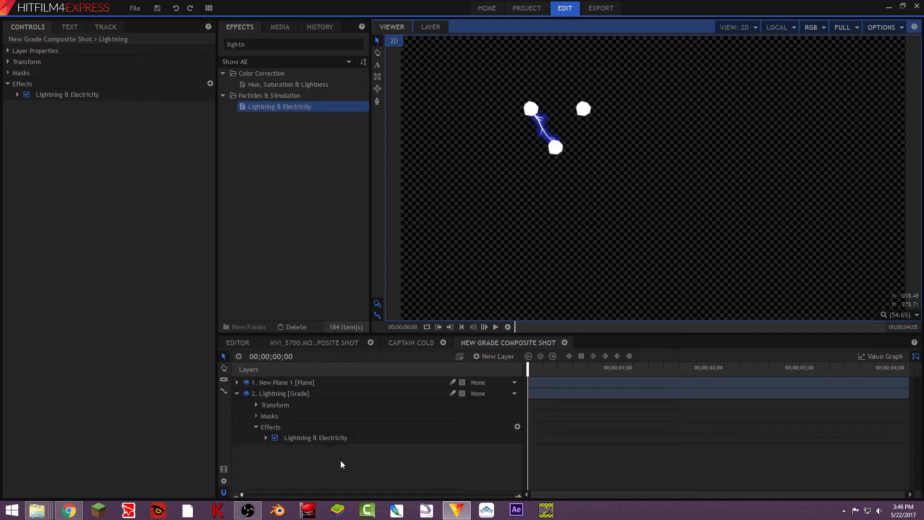
- Duplicate the Lightning layer twice
left_click(237, 394)
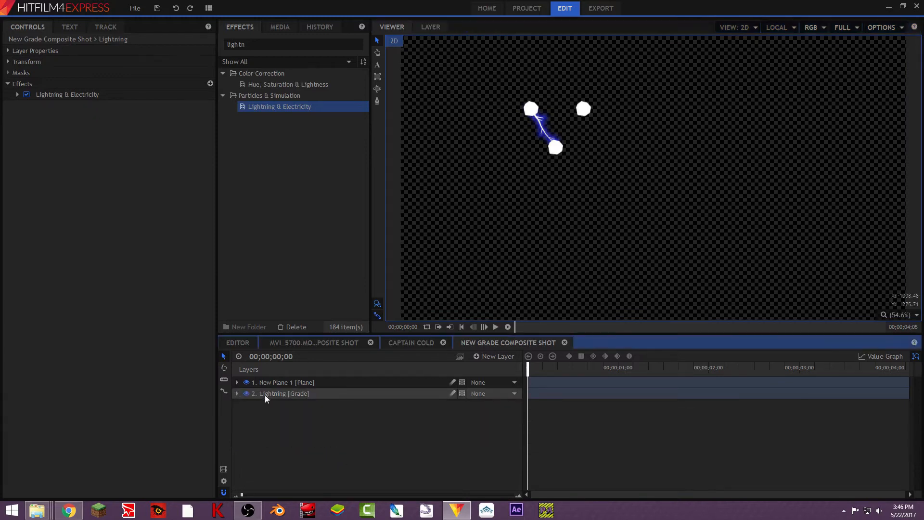
left_click(281, 394)
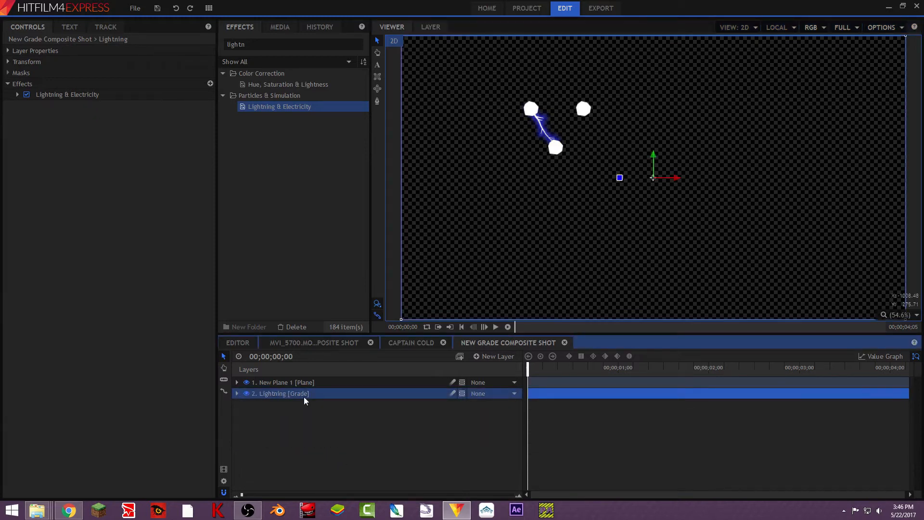
key("ctrl+d")
key("ctrl+d")
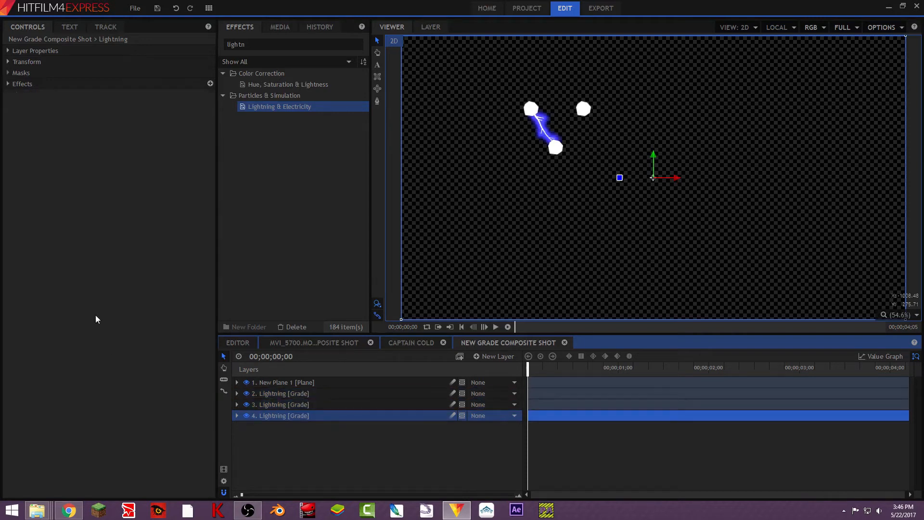
- Move the second Lightning layer's start point onto the upper-right dot
left_click(301, 396)
left_click(100, 96)
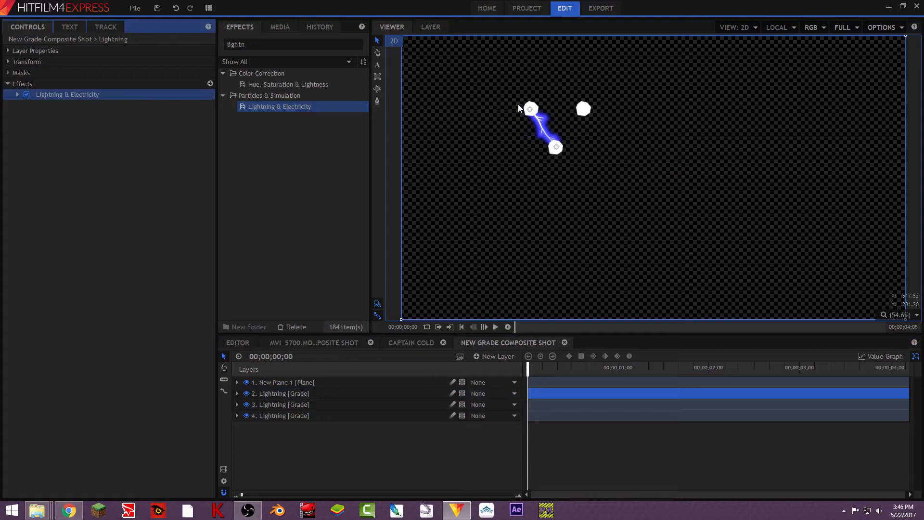
left_click_drag(530, 109, 589, 108)
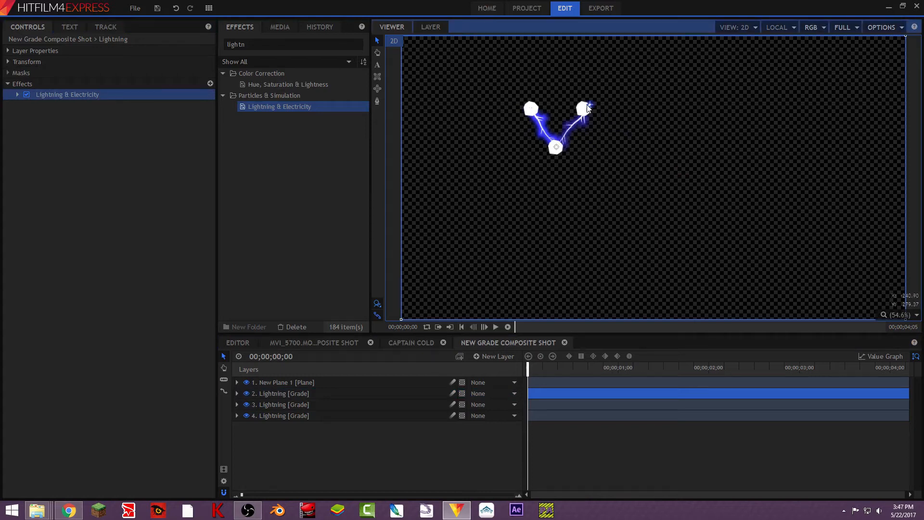
- Rename the second lightning layer to Right
left_click(273, 394)
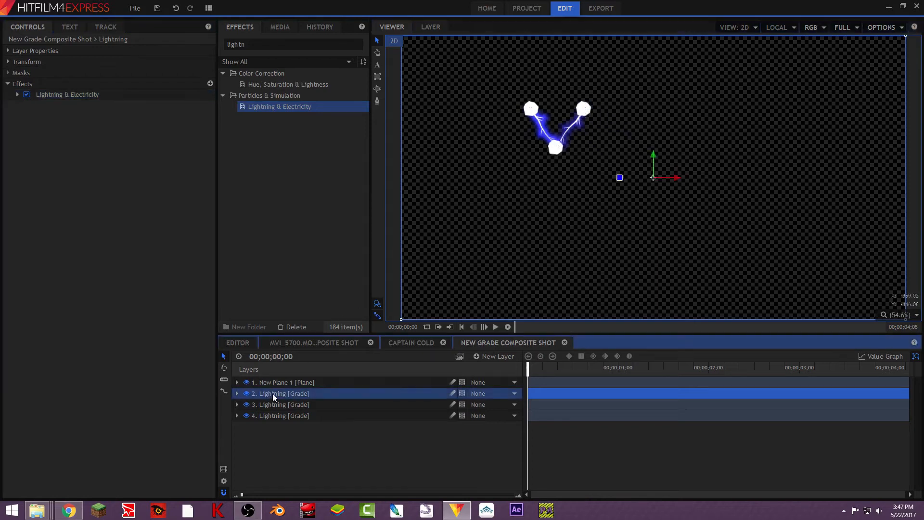
right_click(273, 394)
left_click(304, 386)
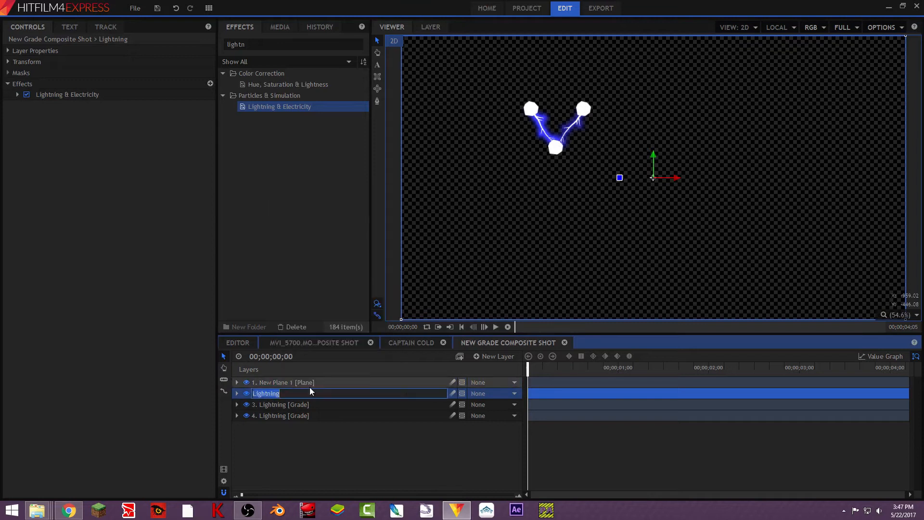
type("Rig")
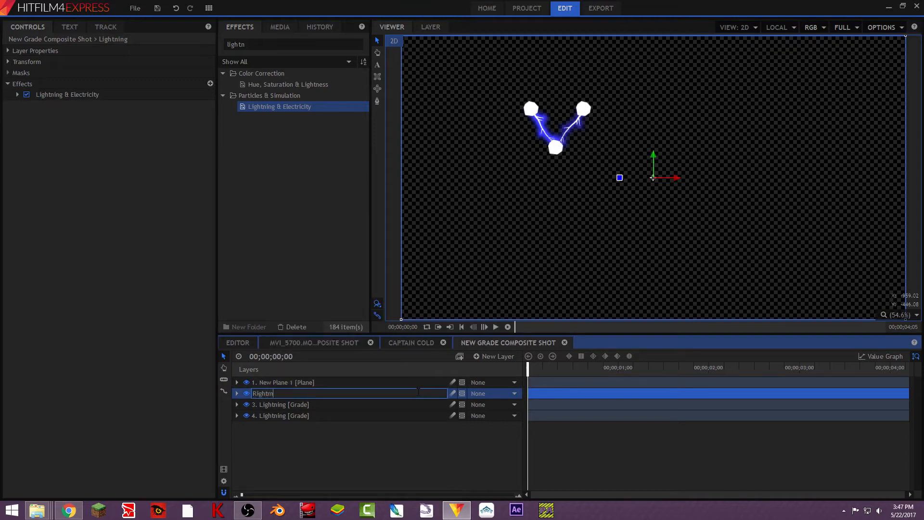
type("ht")
key("Return")
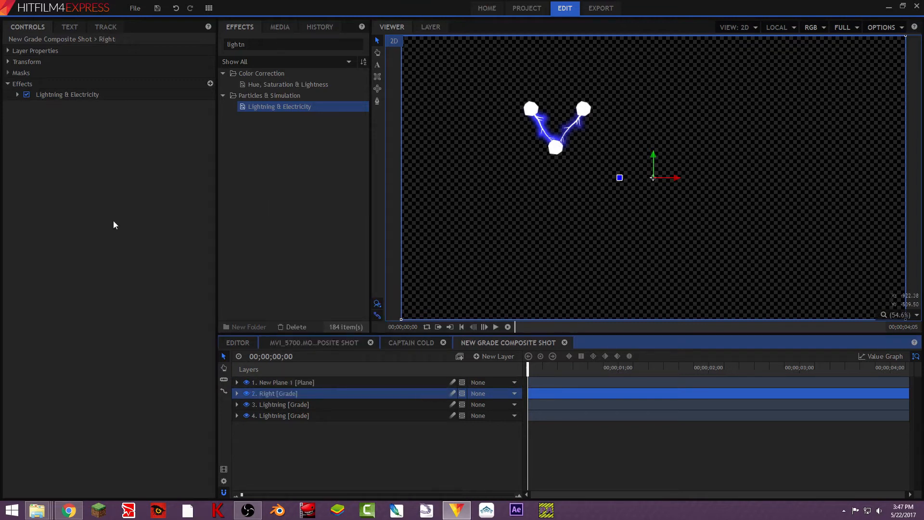
- Reposition the third Lightning layer's points so its bolt joins the upper-left and upper-right dots
left_click(91, 98)
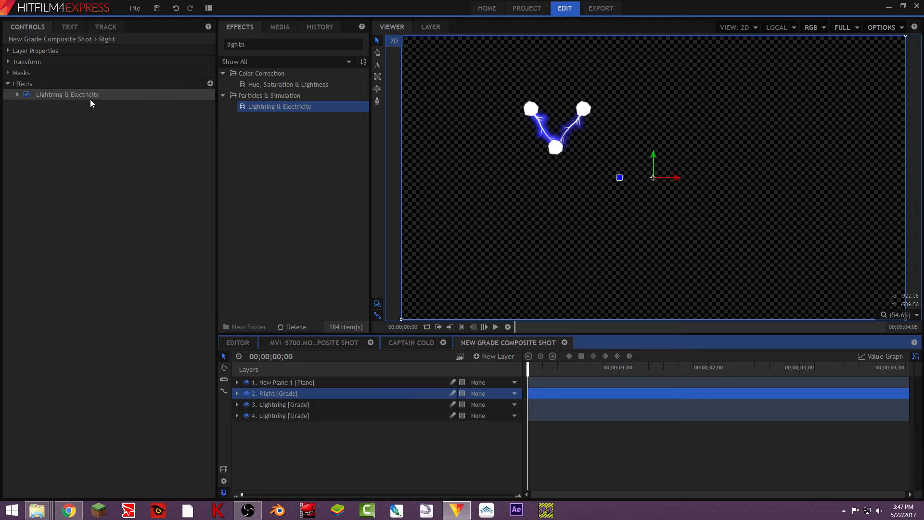
left_click(336, 403)
left_click(7, 84)
left_click(55, 95)
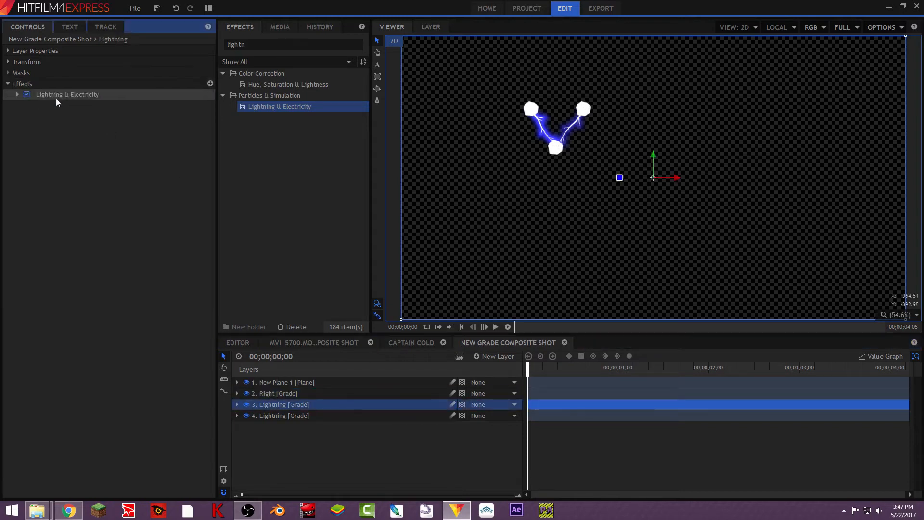
left_click(529, 112)
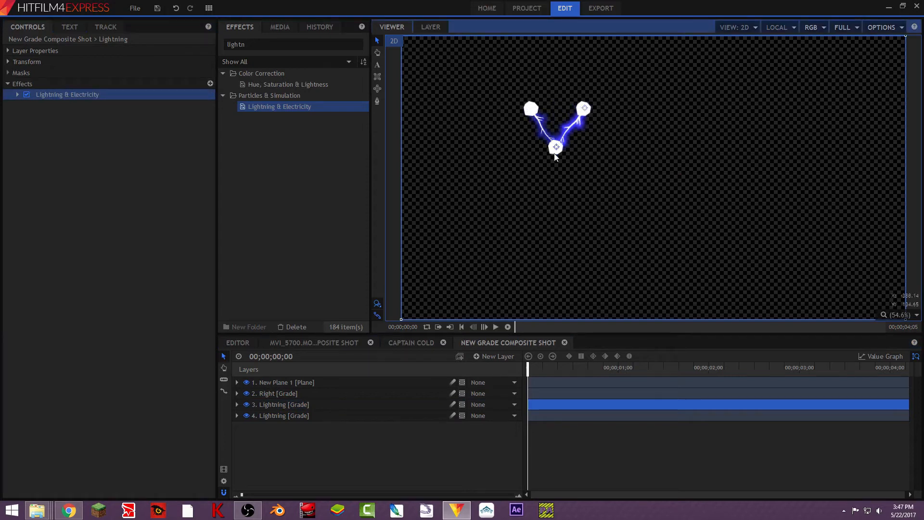
left_click_drag(556, 148, 531, 109)
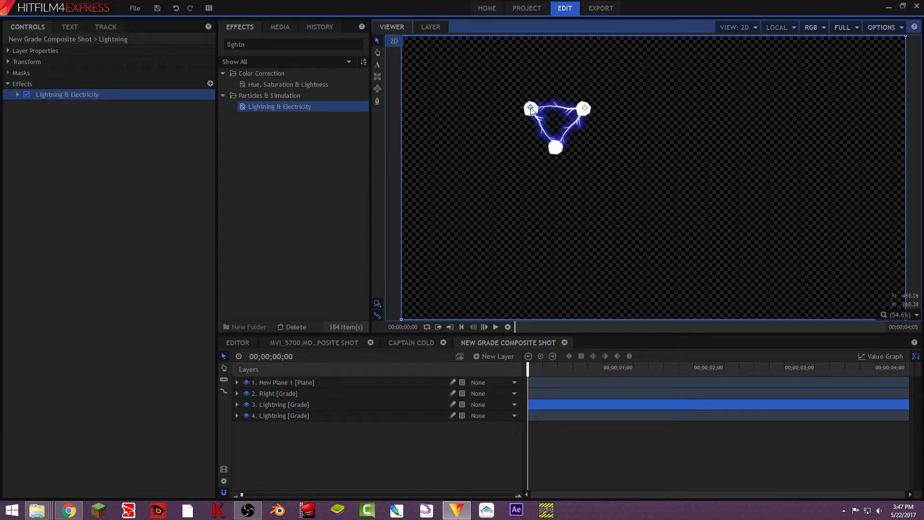
- Rename the third lightning layer to Top
left_click(314, 401)
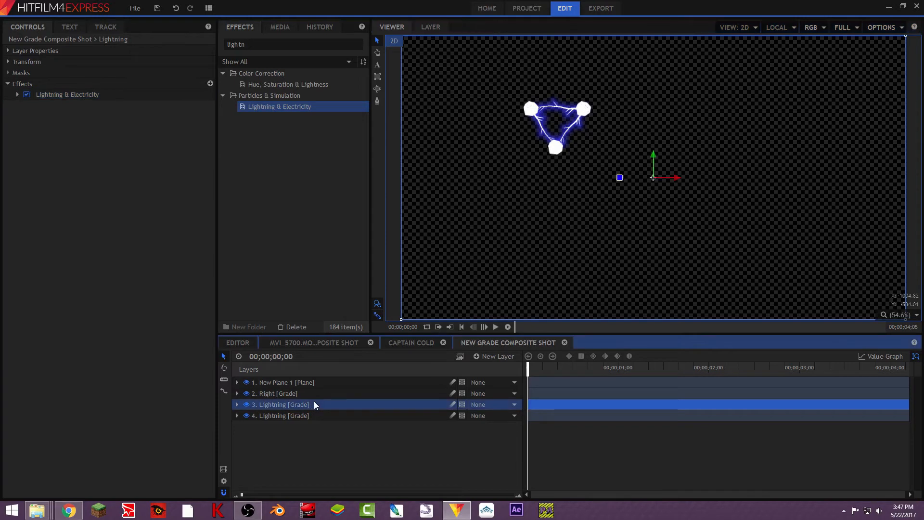
right_click(314, 401)
left_click(345, 394)
type("Top")
key("Return")
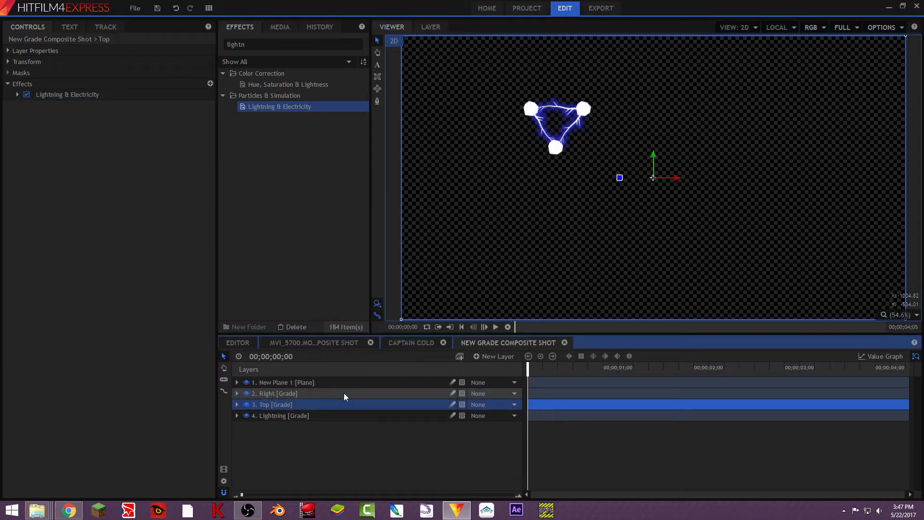
- Rename the fourth lightning layer to Left
left_click(374, 418)
right_click(373, 416)
left_click(393, 408)
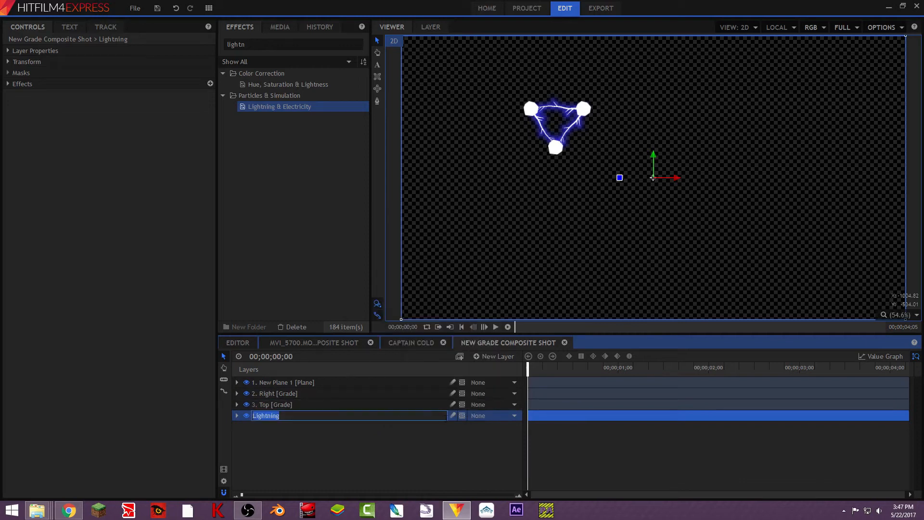
type("Left")
key("Return")
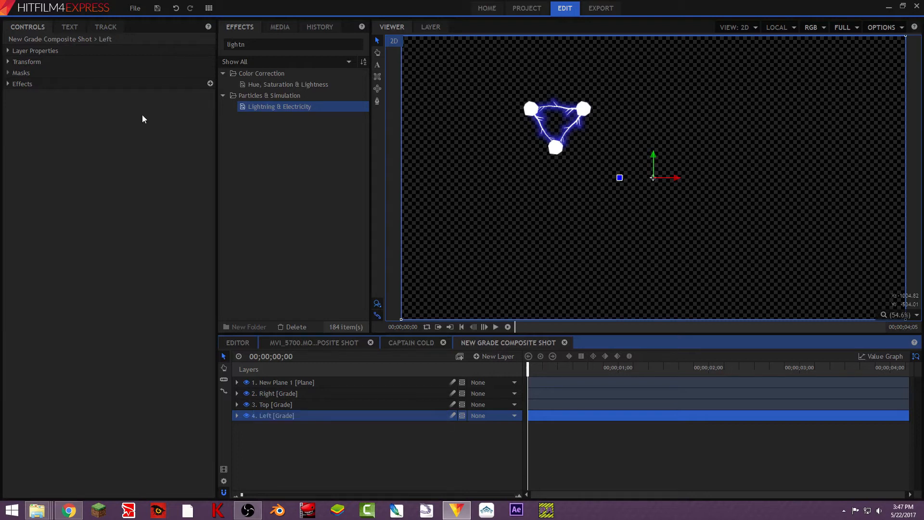
left_click(7, 85)
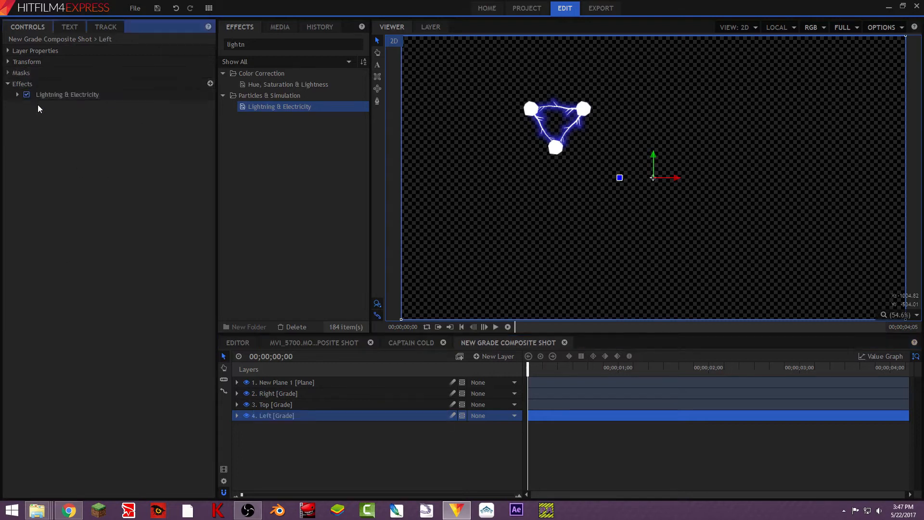
left_click(54, 97)
left_click_drag(531, 109, 526, 125)
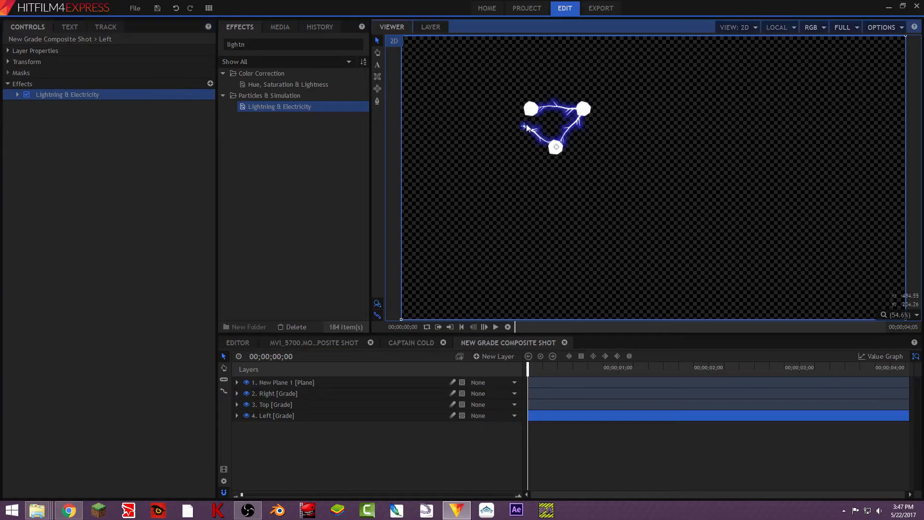
key("ctrl+z")
- Play back the composite to preview the lightning triangle, then return to the start
key("space")
key("space")
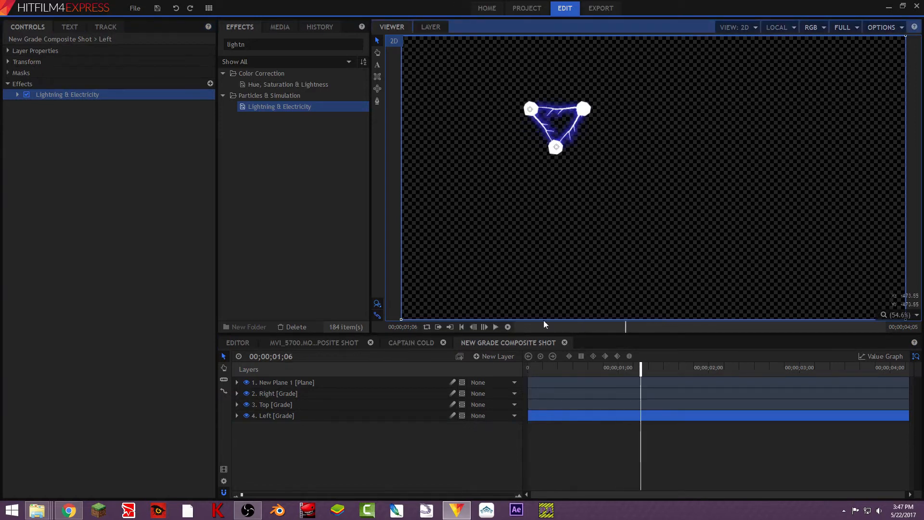
left_click_drag(642, 370, 210, 227)
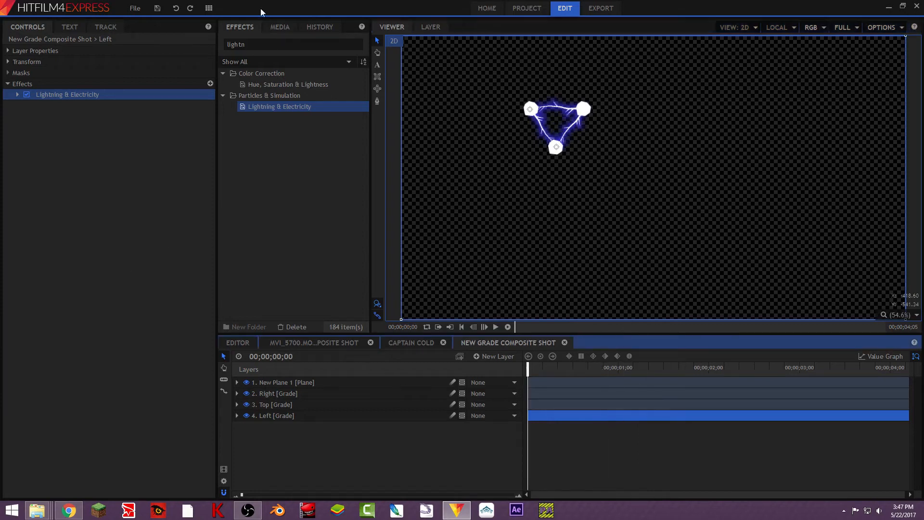
- Search for Neon Glow and apply it to the New Plane 1 layer
left_click_drag(270, 44, 0, 24)
type("neon")
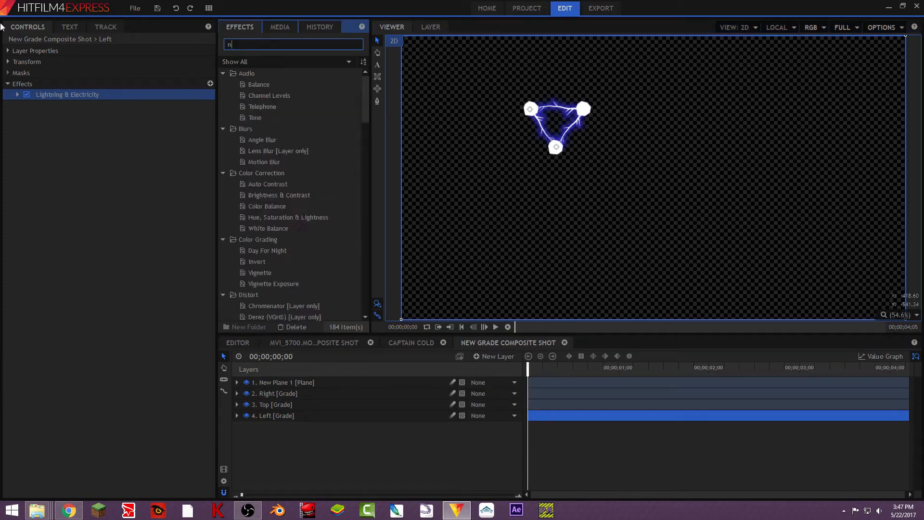
left_click_drag(309, 87, 293, 424)
left_click_drag(295, 381, 295, 385)
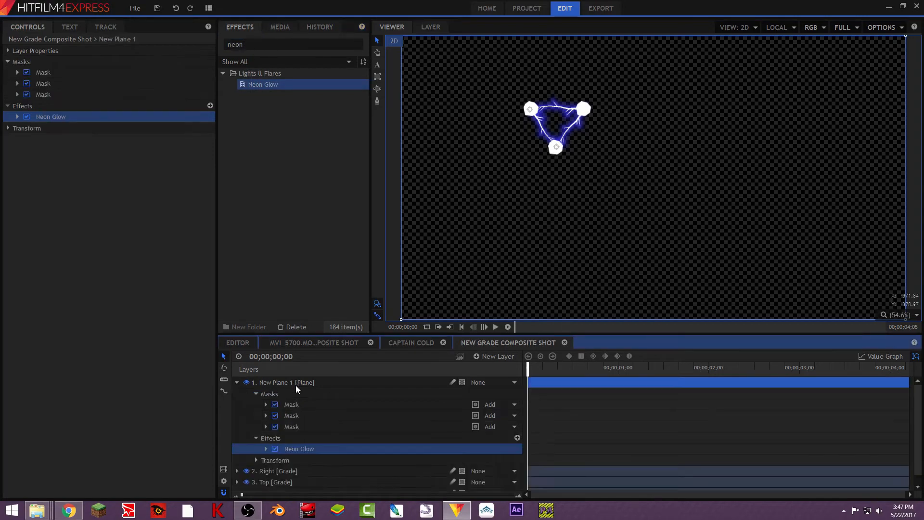
- Expand the Neon Glow controls and set its color to #00aaff
left_click(236, 382)
left_click(18, 117)
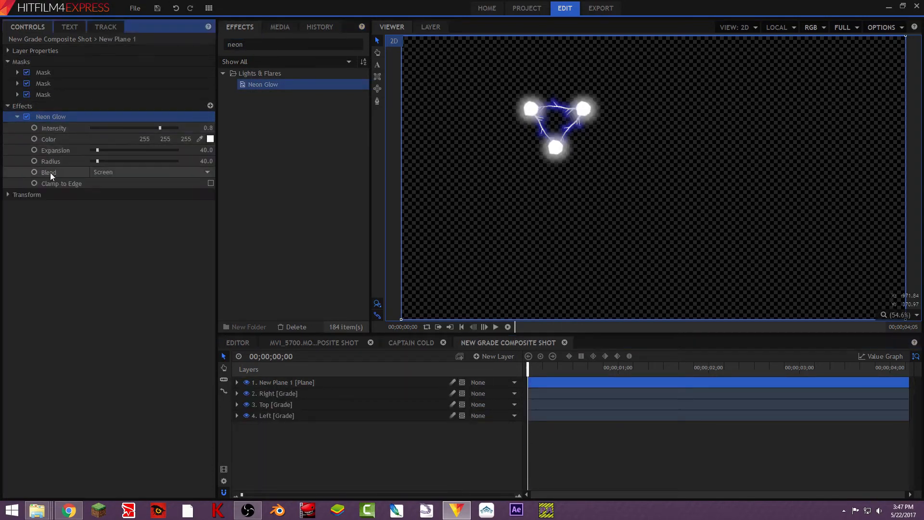
left_click(210, 140)
left_click(430, 199)
left_click(404, 198)
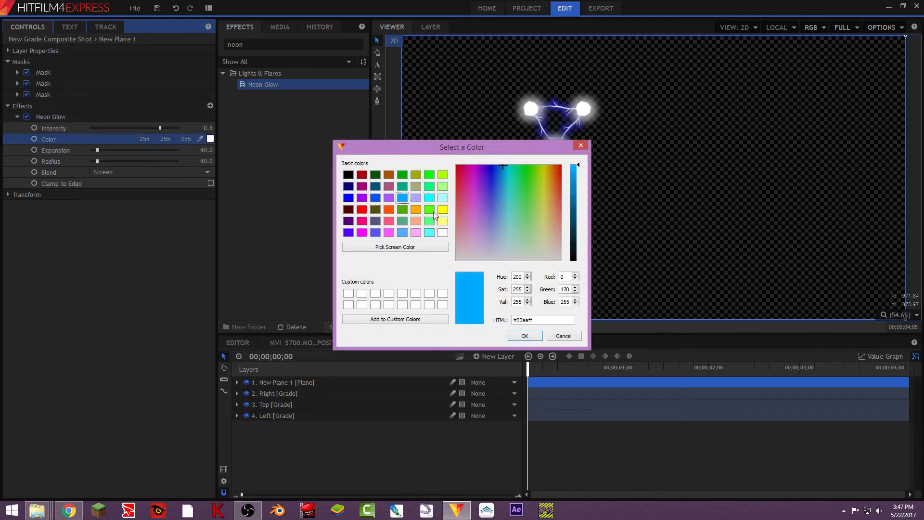
left_click(525, 337)
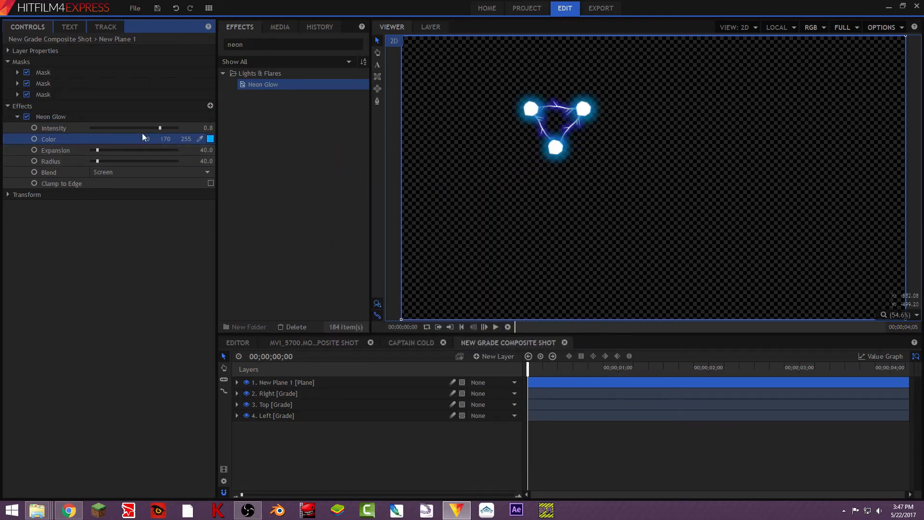
- Set Neon Glow Intensity to 0.7, Expansion to 30.7 and Radius to 40.9
left_click_drag(160, 128, 158, 128)
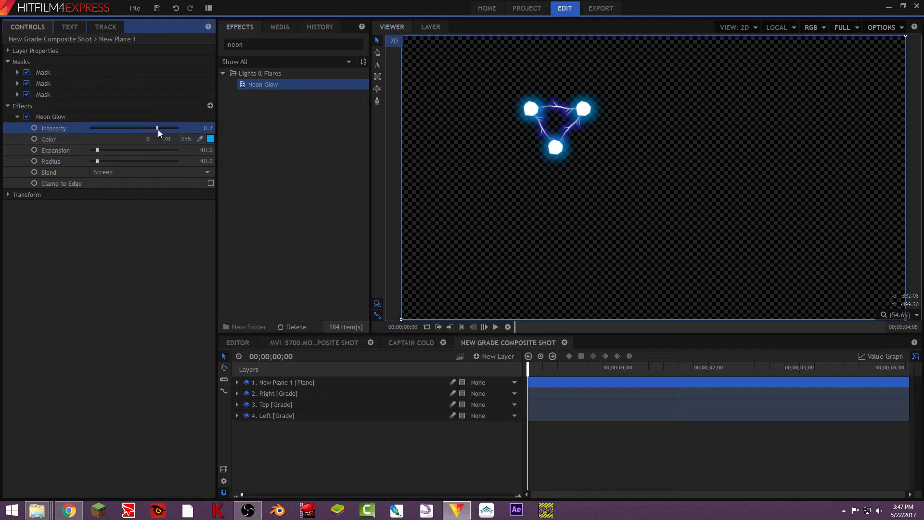
left_click_drag(100, 149, 96, 149)
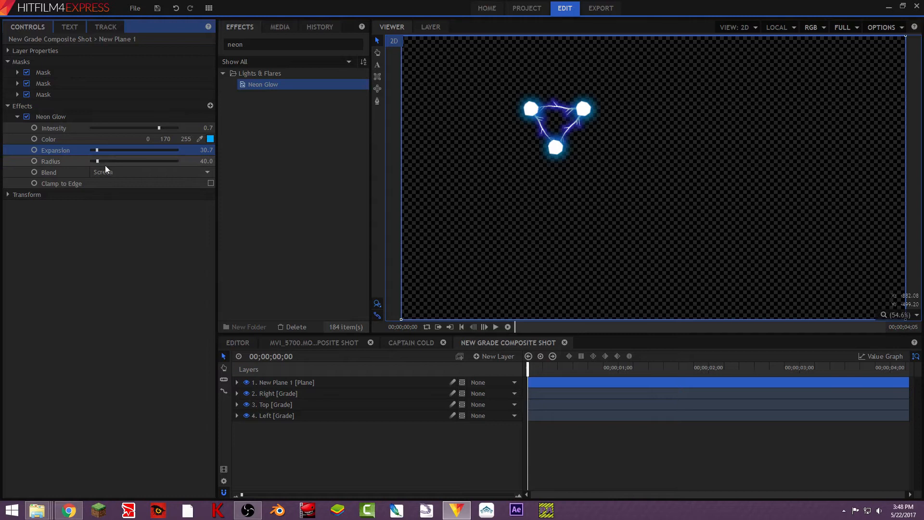
mouse_move(97, 161)
left_mouse_down()
mouse_move(106, 165)
mouse_move(97, 163)
left_mouse_up()
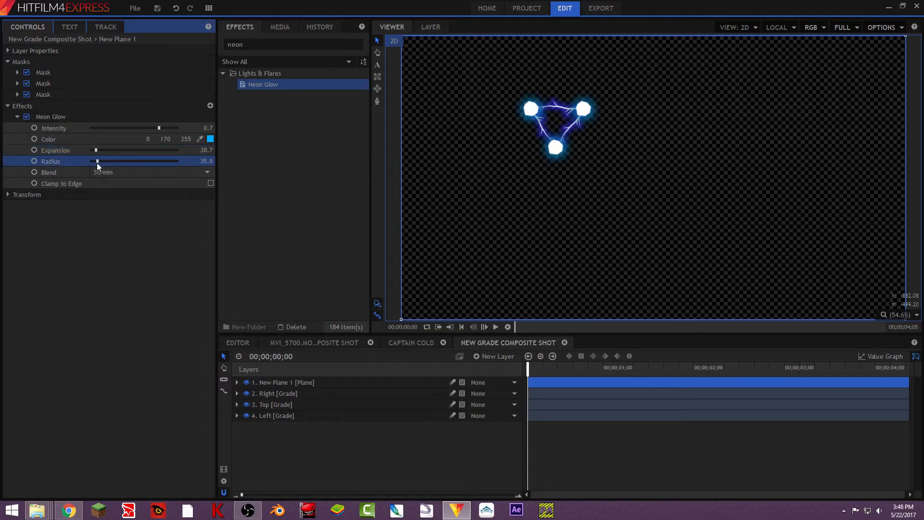
- Try a cyan Neon Glow color of #00ffff, then set it back to #00aaff
left_click(210, 139)
left_click(429, 198)
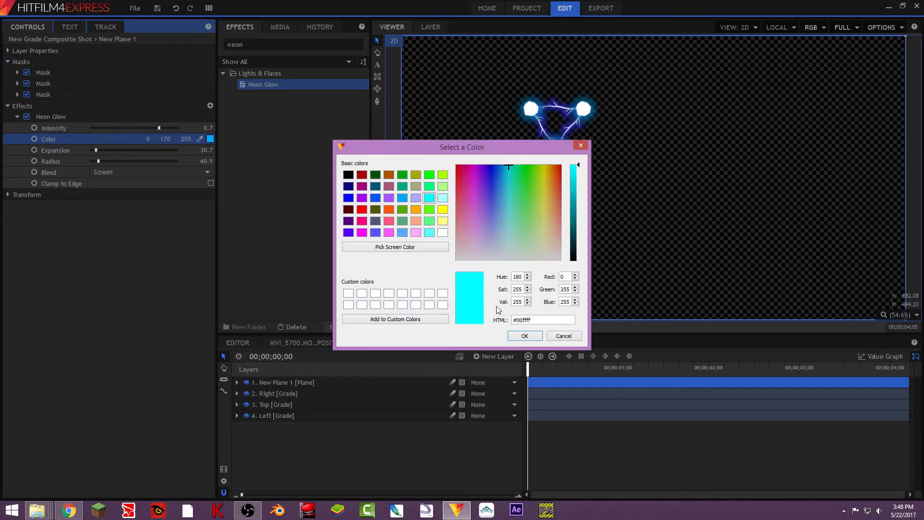
left_click(525, 336)
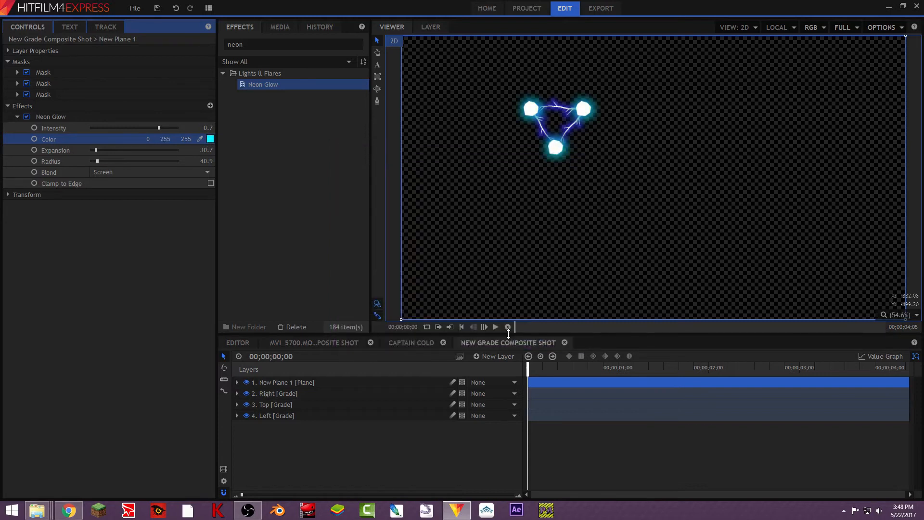
left_click(210, 139)
left_click(407, 200)
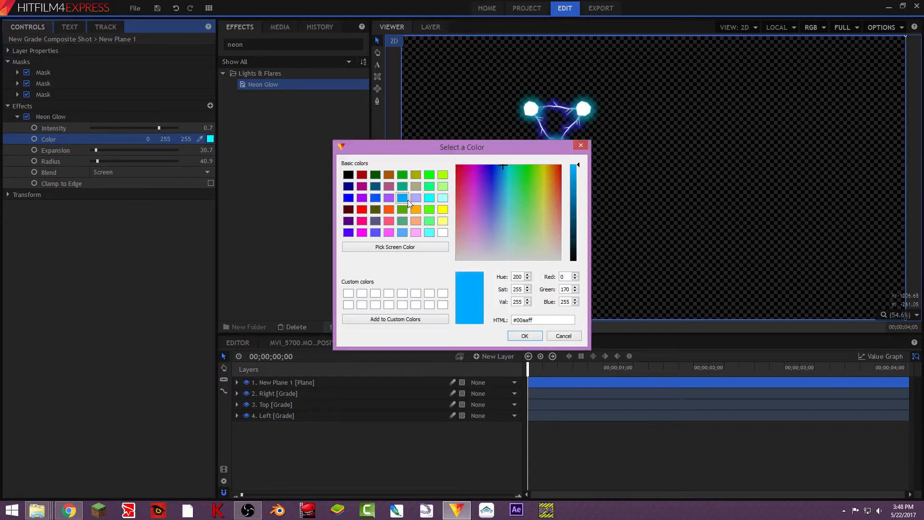
left_click(525, 336)
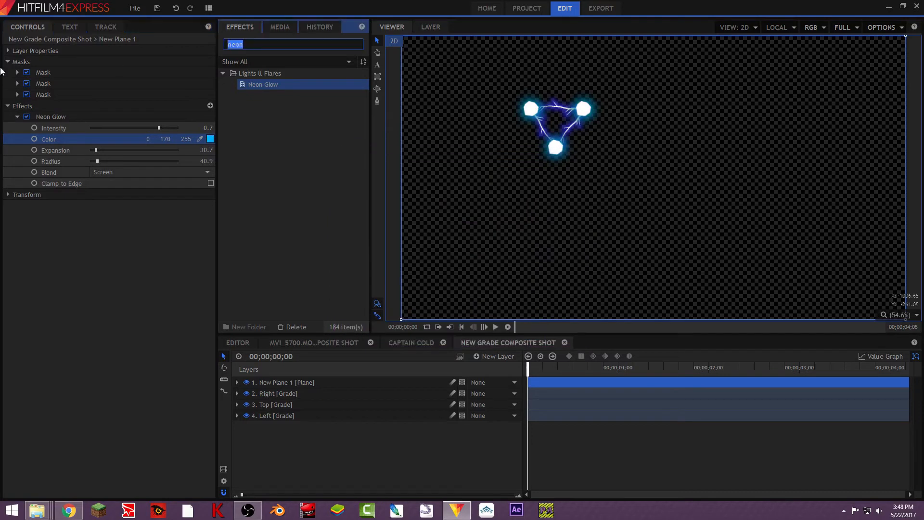
type("curves")
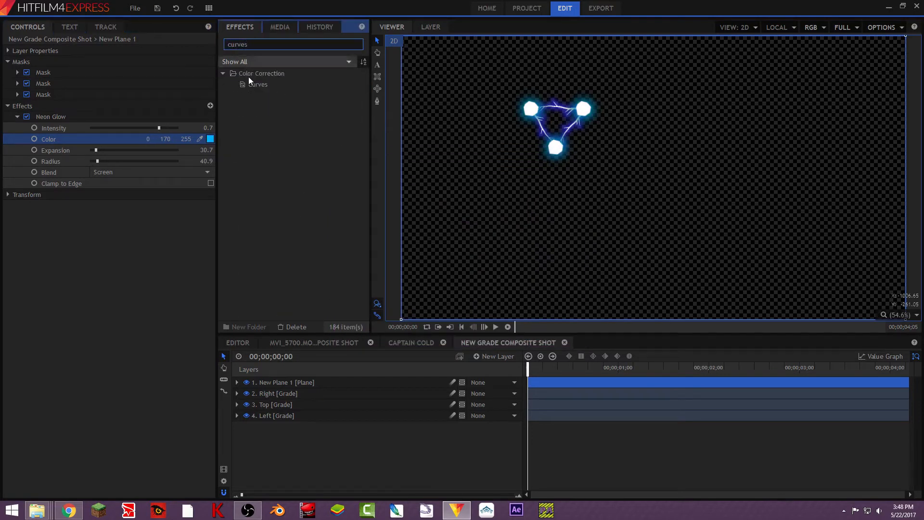
key("ctrl+a")
key("BackSpace")
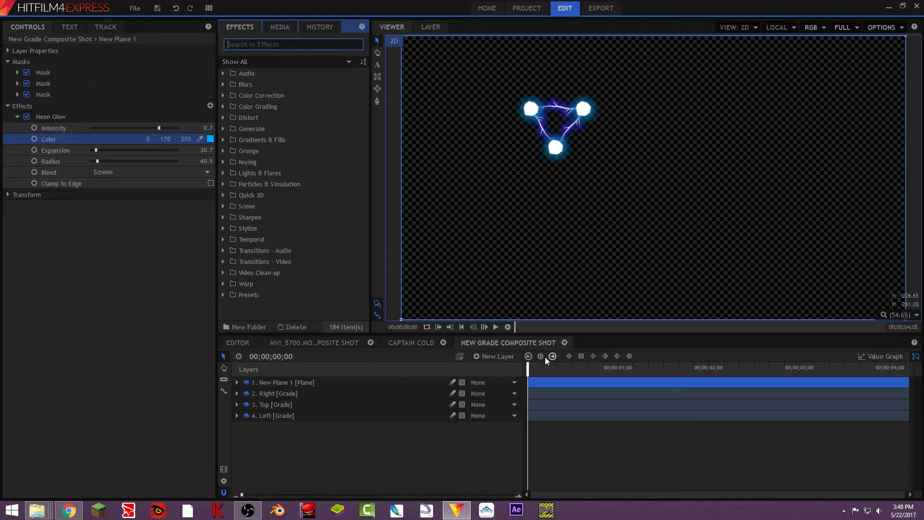
- Add a new Grade layer to the composite and move it below New Plane 1
left_click(493, 356)
left_click(479, 391)
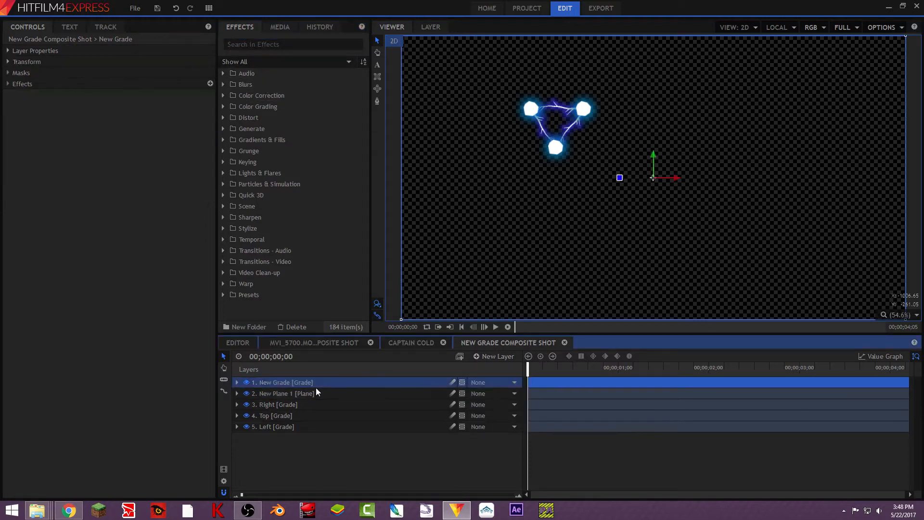
left_click_drag(316, 385, 306, 401)
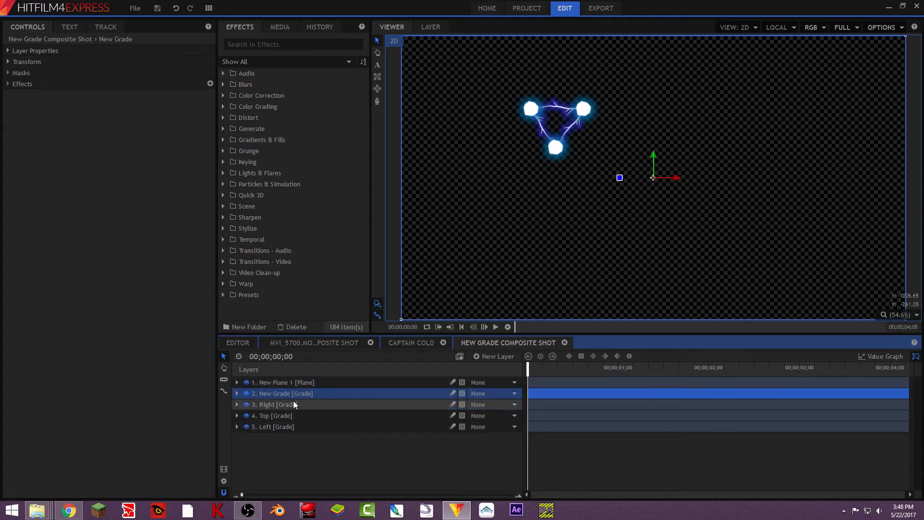
- Search the effects for Curves and apply it to the New Grade layer
left_click(247, 44)
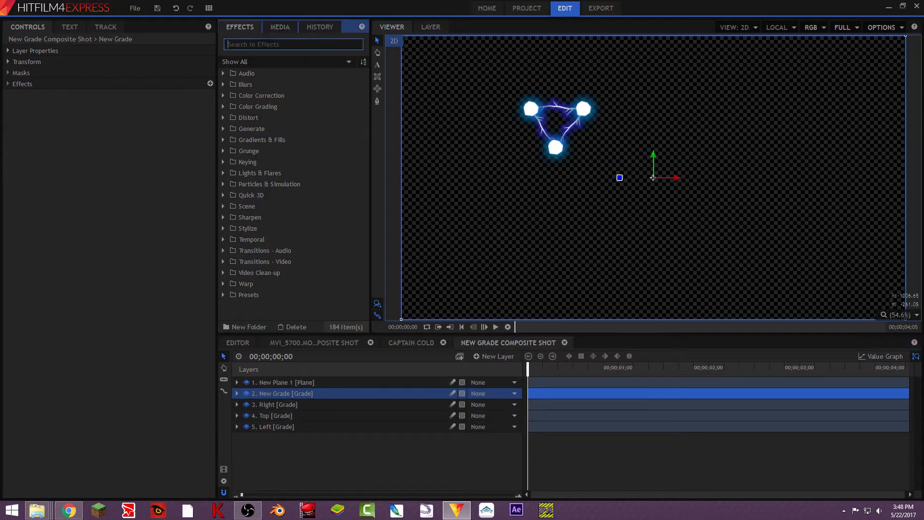
type("curves")
left_click_drag(265, 88, 37, 93)
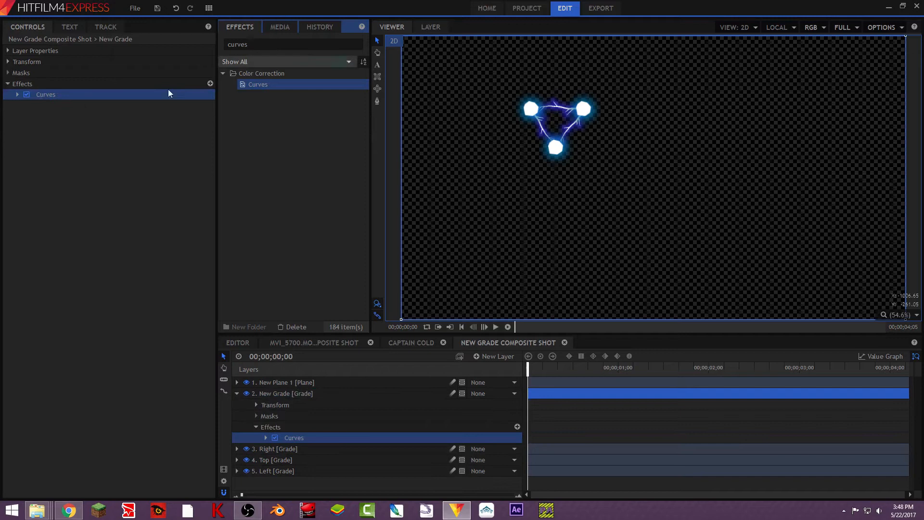
- Expand the Curves controls, switch the channel to Green and raise the green curve's midpoint
left_click(17, 94)
left_click(121, 105)
left_click(146, 138)
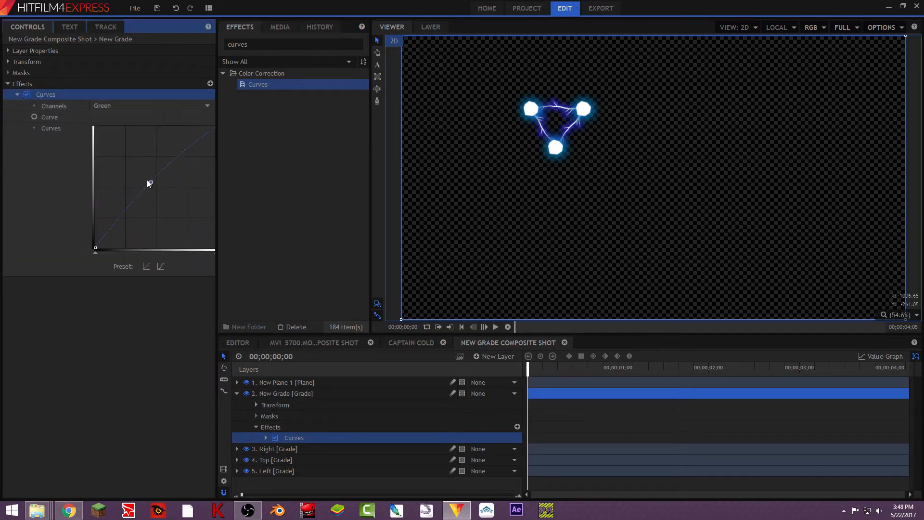
left_click_drag(144, 178, 126, 175)
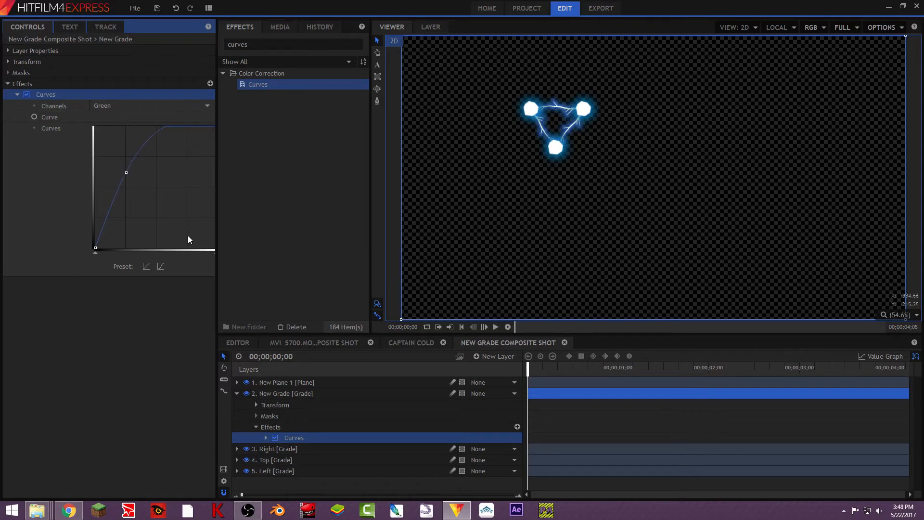
- Try raising the Blue channel curve in Curves, then undo the change
left_click(236, 393)
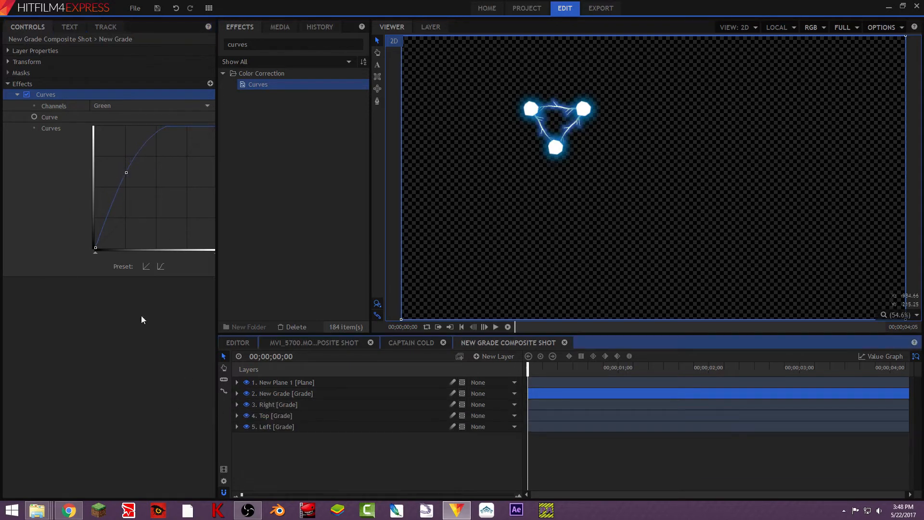
left_click(131, 106)
left_click(136, 137)
left_click(141, 102)
left_click(129, 147)
left_click_drag(157, 188, 163, 194)
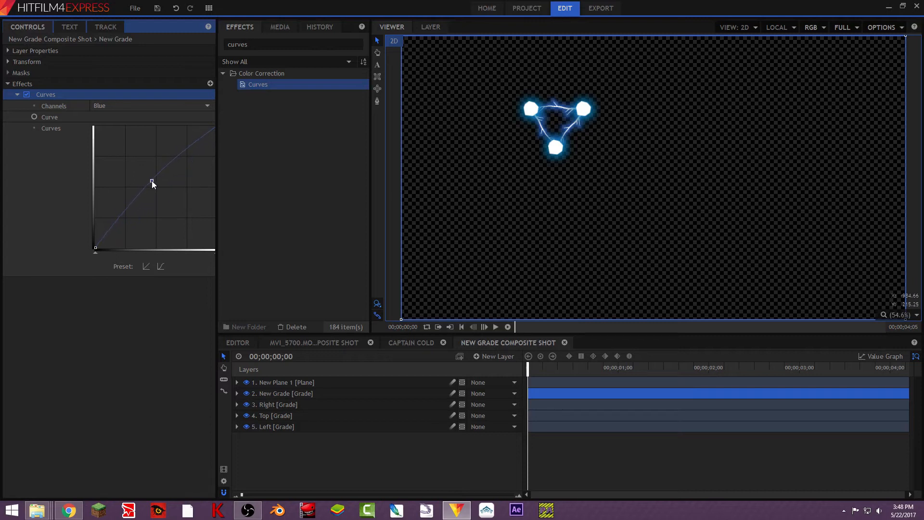
key("ctrl+z")
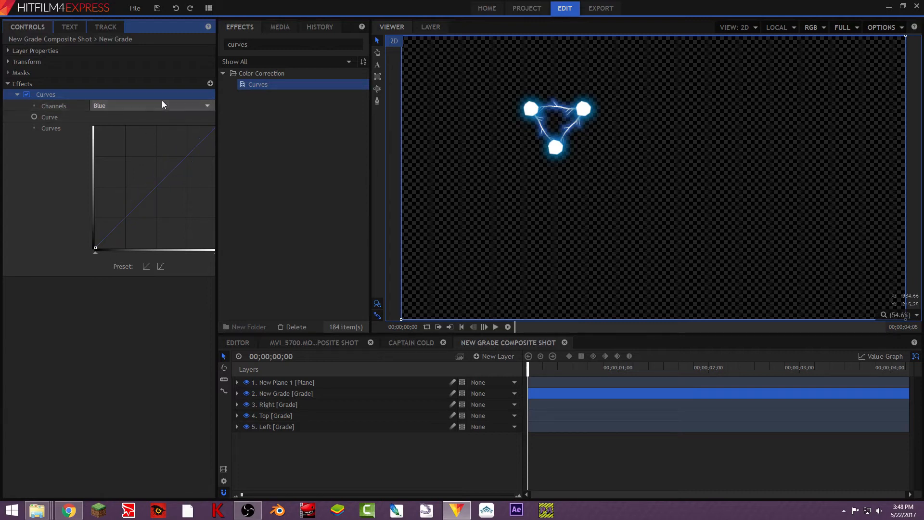
- Switch Curves back to the Green channel and lower the green curve's midpoint slightly
left_click(155, 106)
left_click(140, 137)
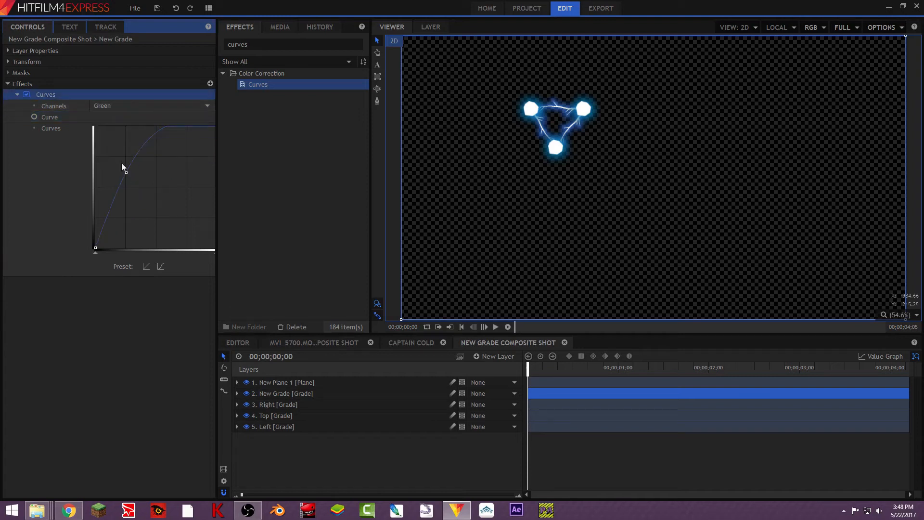
left_click_drag(130, 171, 121, 185)
- Play back the graded lightning triangle to preview it, then return to the start
key("space")
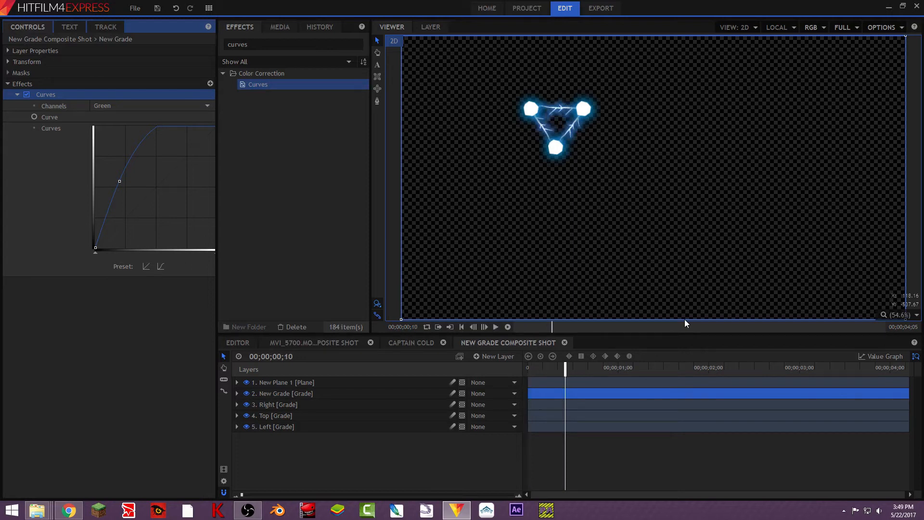
key("space")
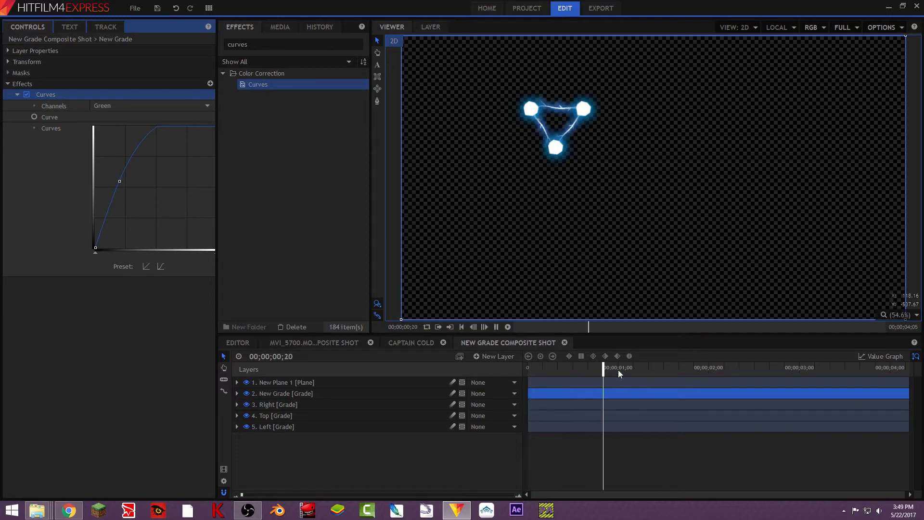
left_click_drag(592, 368, 510, 373)
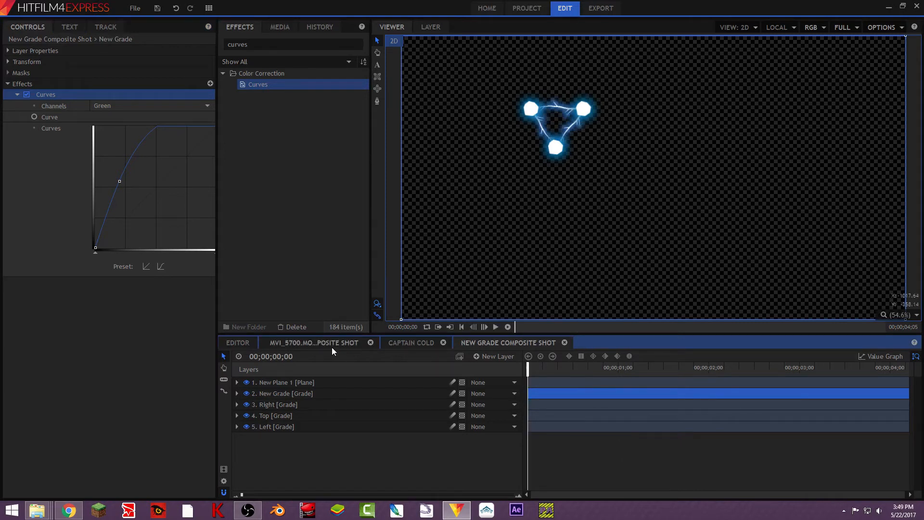
- Open the Captain Cold composite and delete the New Grade Composite Shot layer from it
left_click(409, 344)
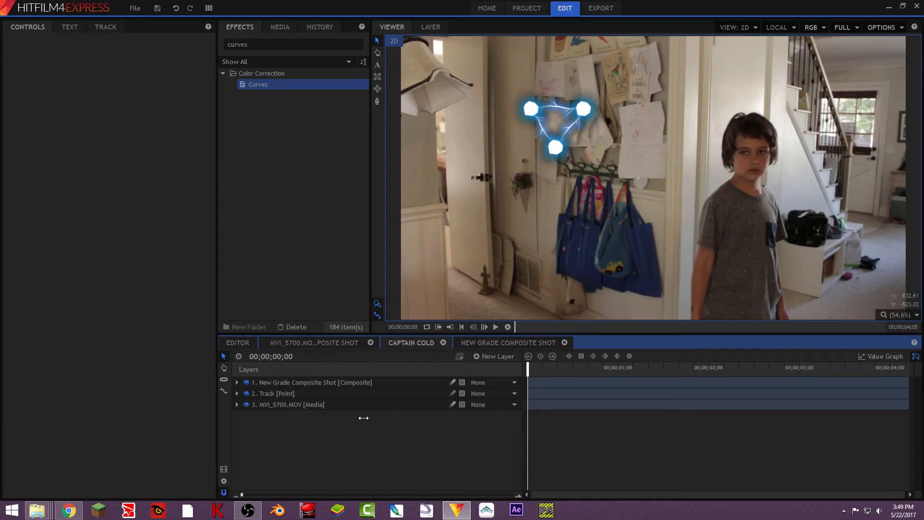
left_click(280, 27)
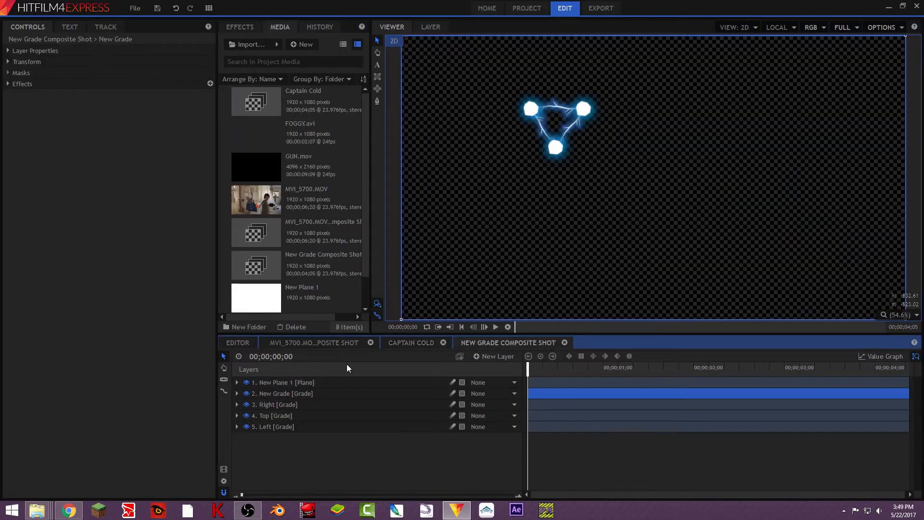
left_click(392, 345)
left_click(329, 383)
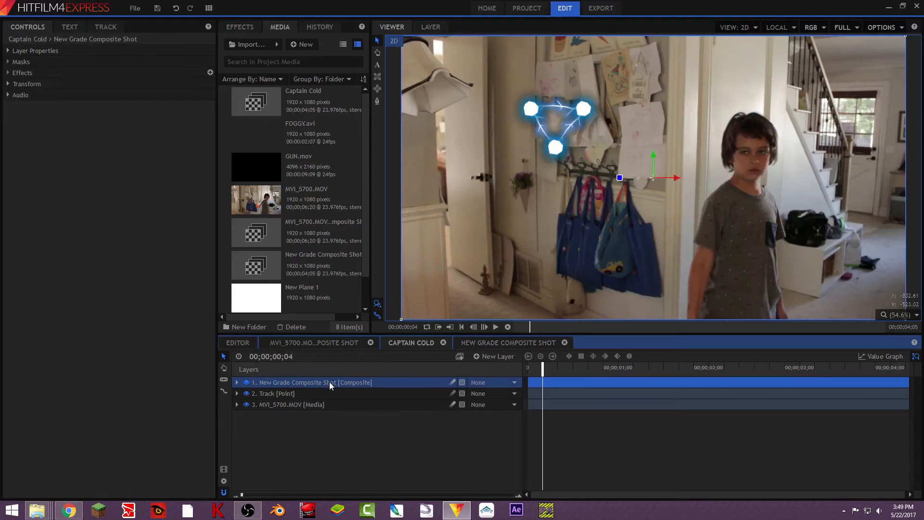
key("Delete")
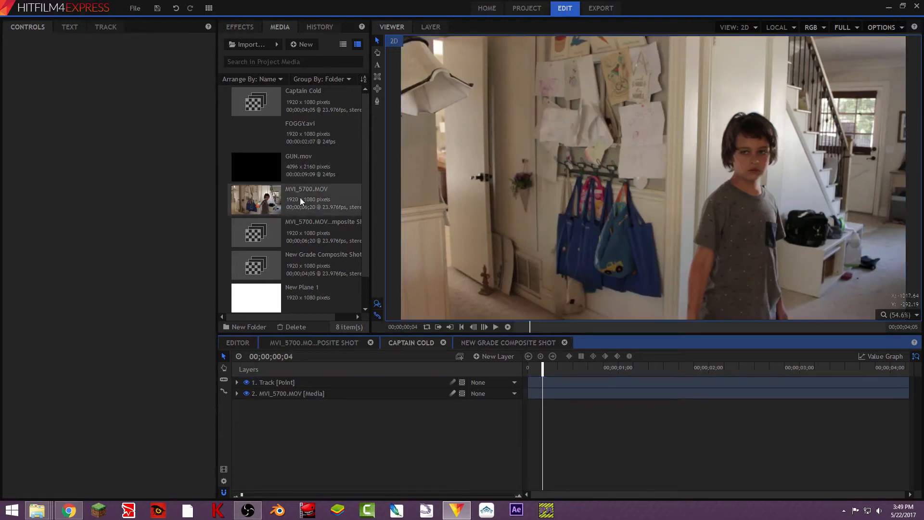
- Add Triangle.mp4 from the media list as the top layer of the Captain Cold composite
scroll(334, 244, "down", 1)
left_click_drag(271, 302, 322, 377)
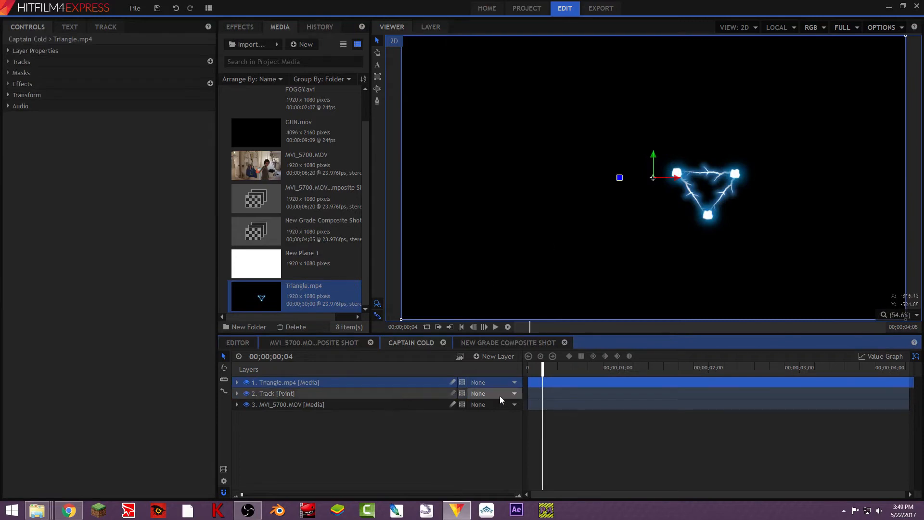
- Hide the Triangle layer and move to frame 00;00;00;22 to view the gun, then show the layer again
left_click(246, 382)
left_click(599, 369)
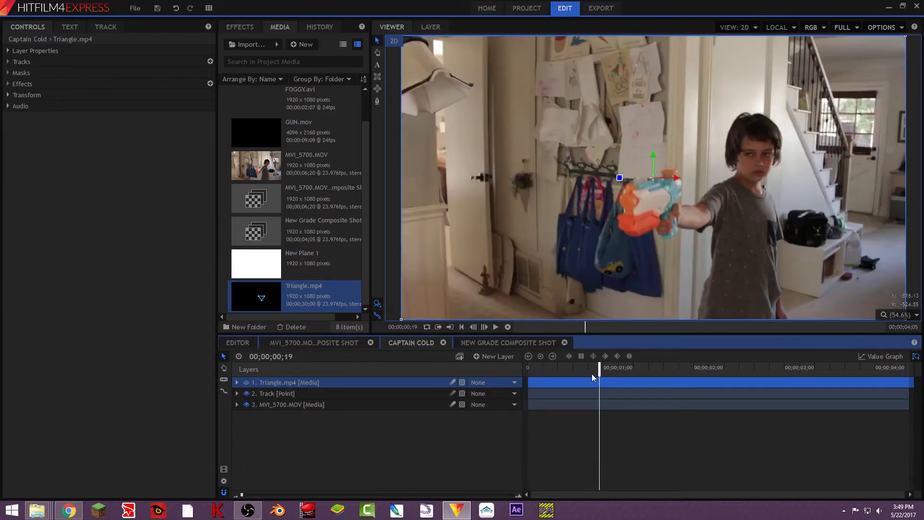
left_click_drag(602, 367, 606, 369)
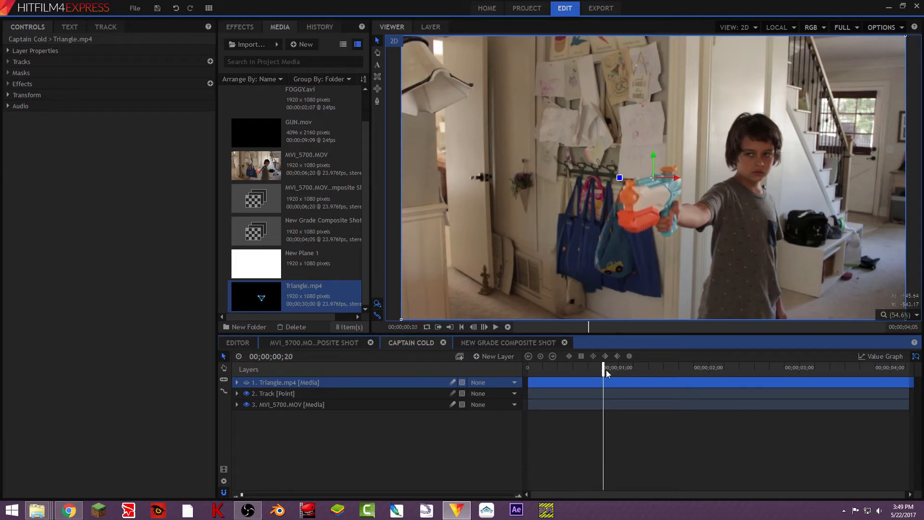
key(".")
key(".")
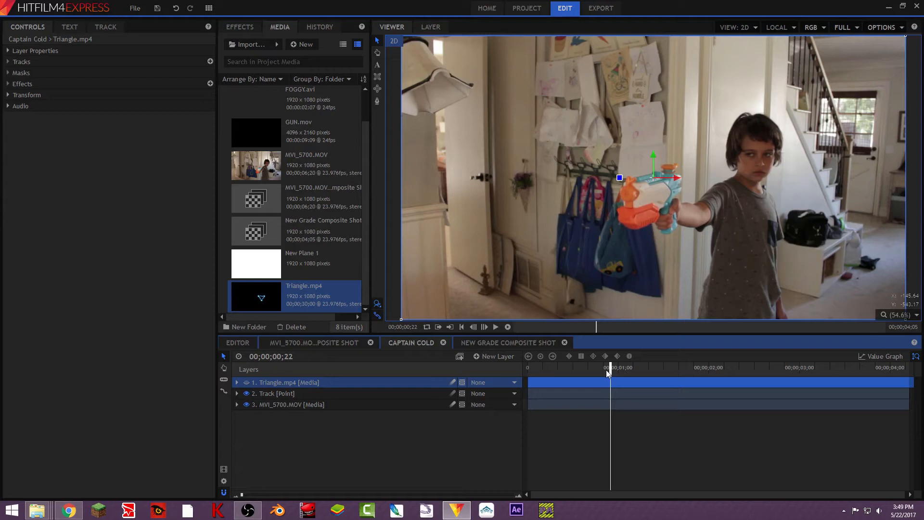
left_click(246, 383)
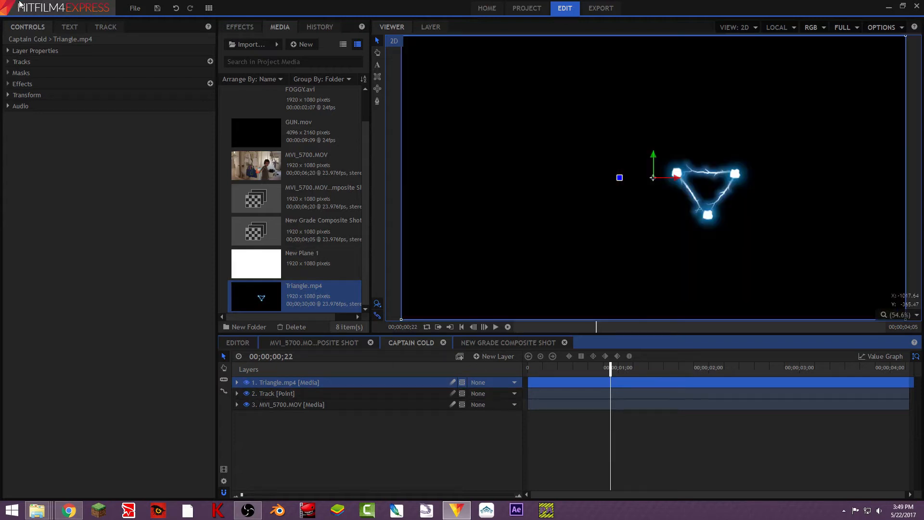
- Expand the Triangle layer's properties and set its blend mode to Screen
left_click(32, 52)
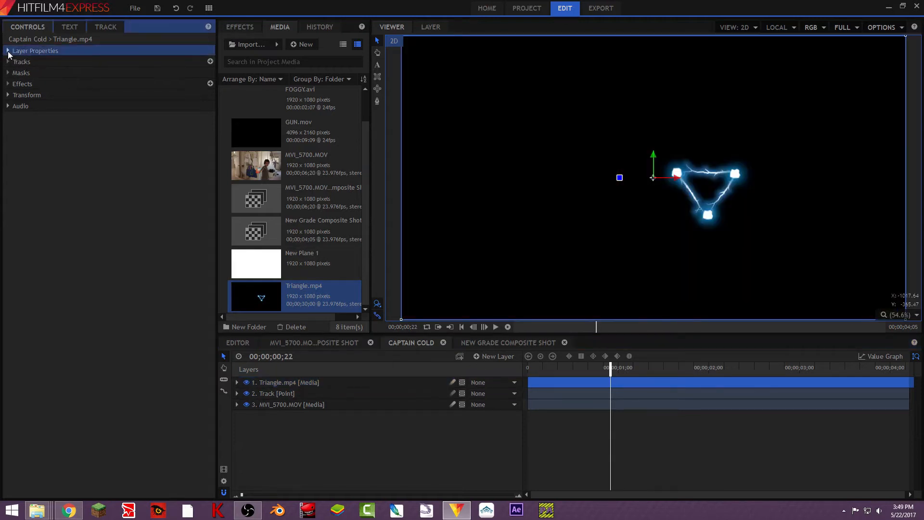
left_click(7, 51)
left_click(331, 384)
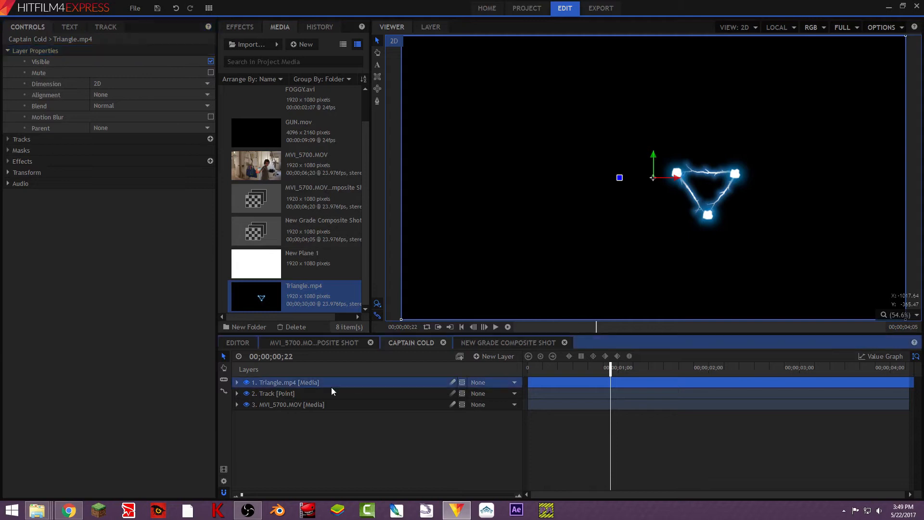
left_click(108, 105)
left_click(135, 128)
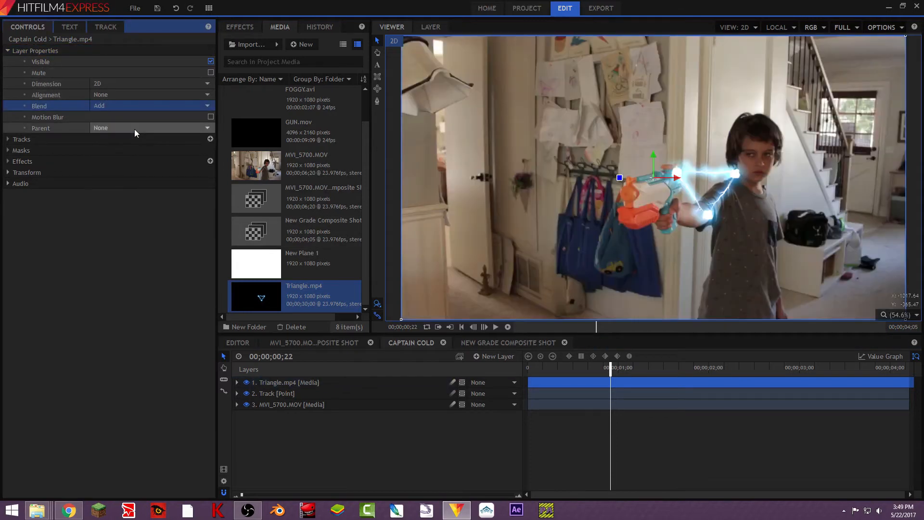
left_click(125, 105)
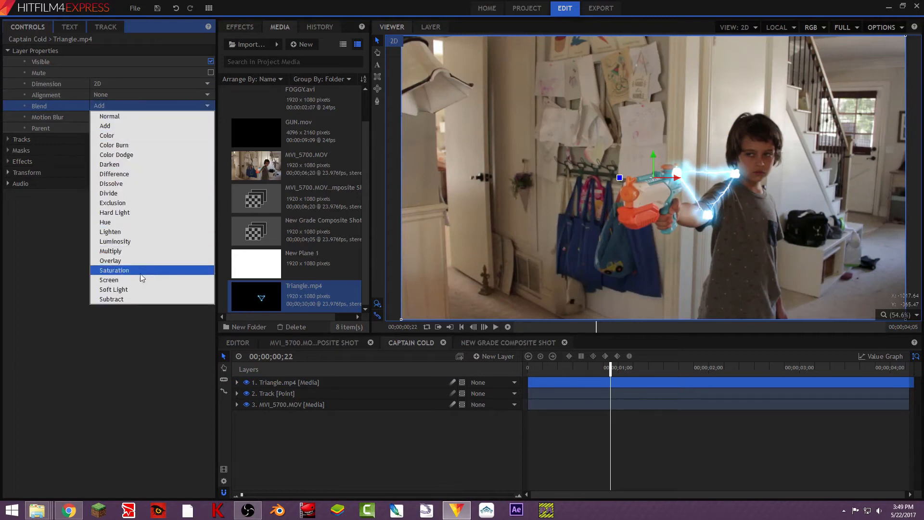
left_click(139, 281)
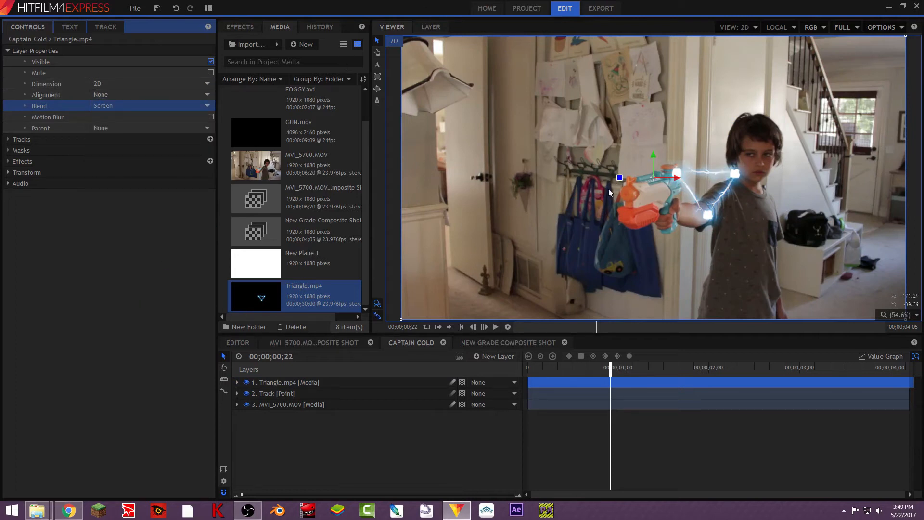
- Scale the Triangle layer down by its corner so it sits around the toy gun
scroll(582, 185, "down", 1)
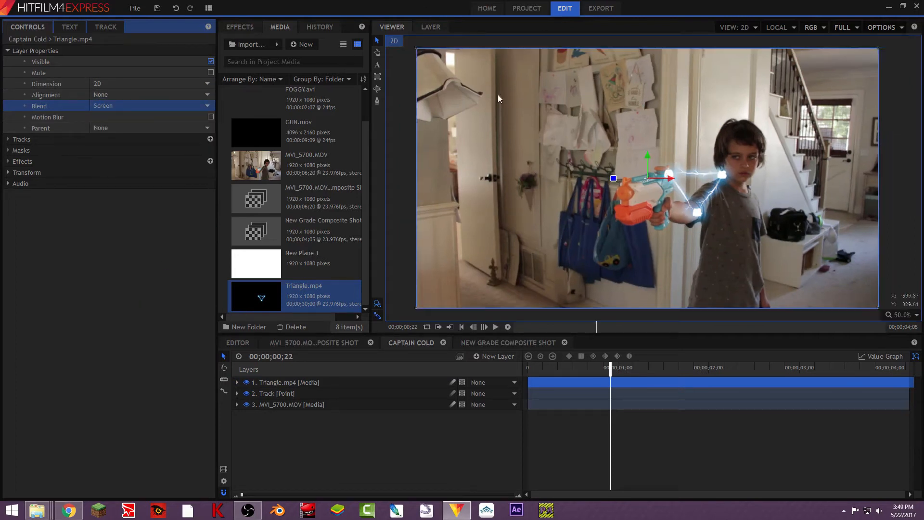
left_click(416, 50)
left_click_drag(416, 49, 588, 139)
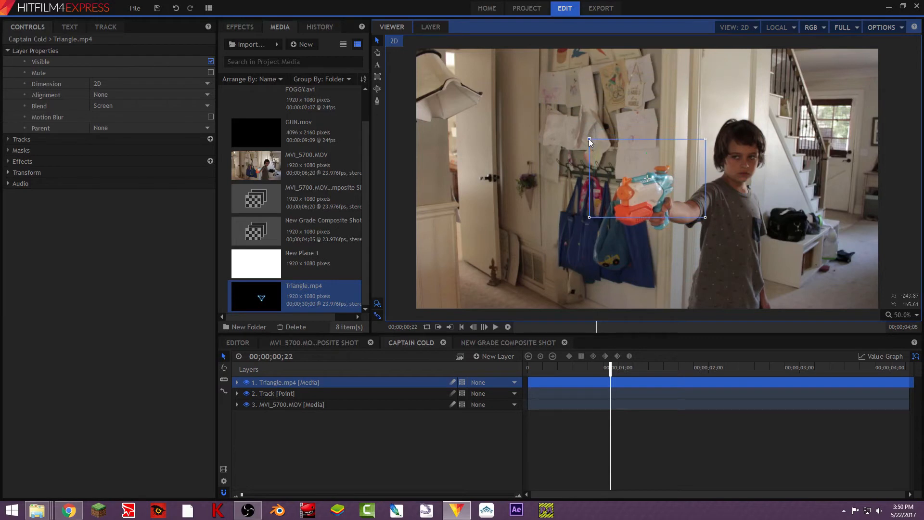
- Move, rotate and resize the Triangle layer so it sits over the toy gun's muzzle
left_click_drag(645, 178, 608, 190)
mouse_move(646, 179)
left_mouse_down()
mouse_move(570, 229)
mouse_move(640, 181)
left_mouse_up()
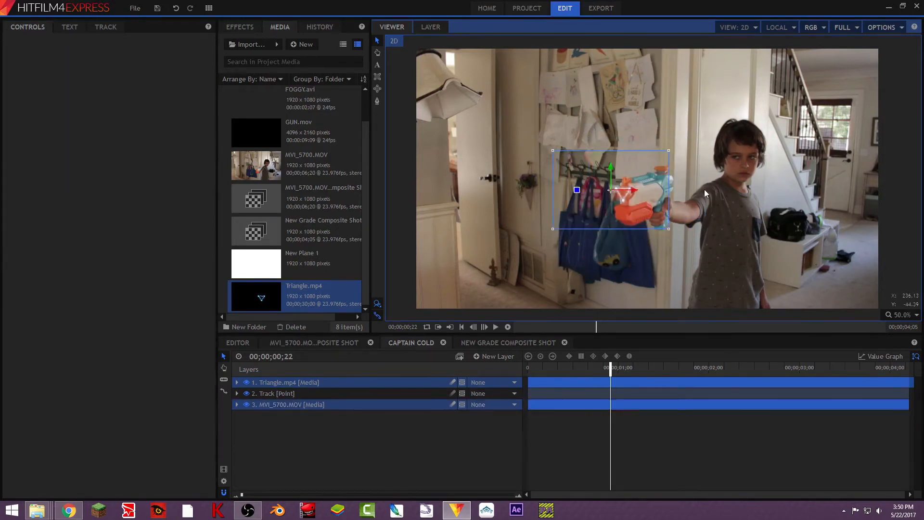
left_click_drag(587, 194, 609, 189)
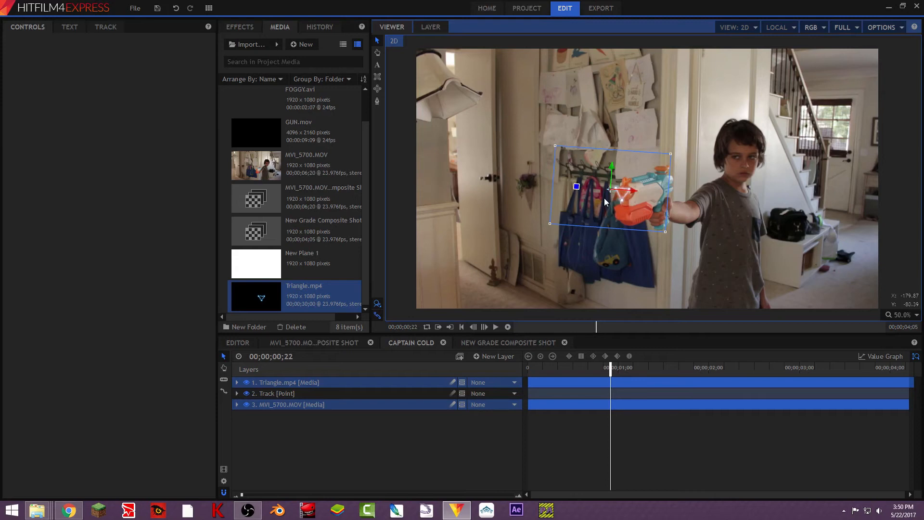
left_click_drag(665, 234, 661, 224)
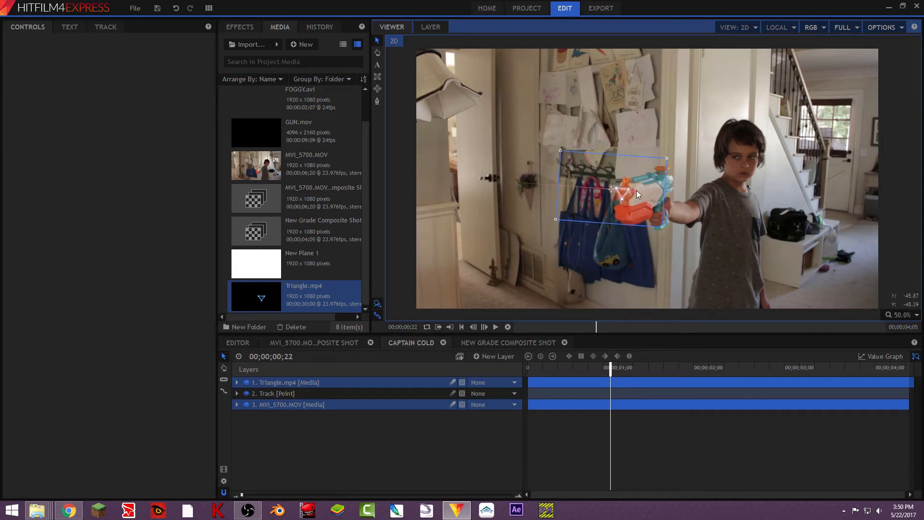
left_click_drag(612, 167, 614, 164)
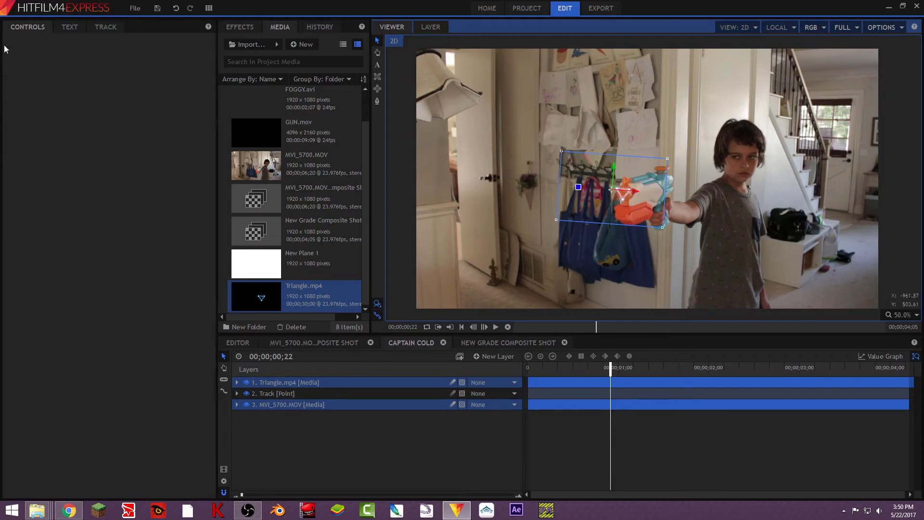
- Set the Triangle layer's parent to the 2. Track point and step a few frames to check the follow
left_click(319, 380)
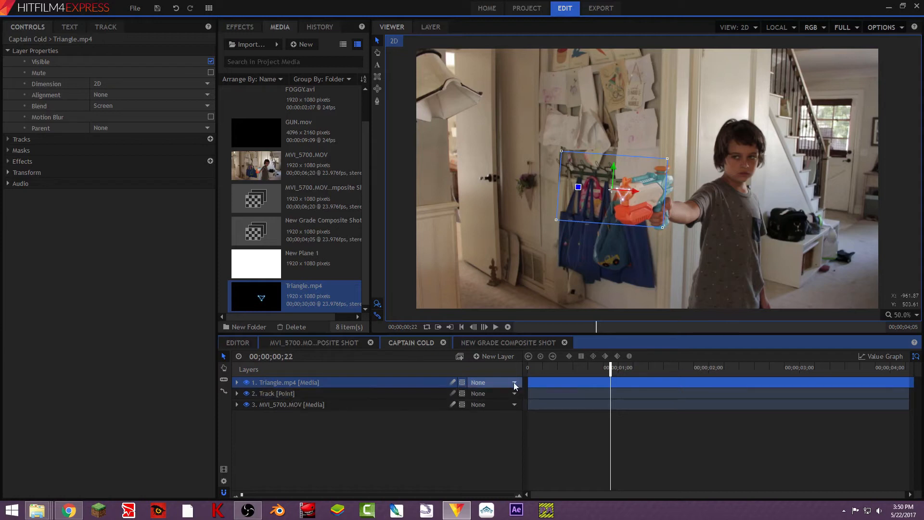
left_click(484, 381)
left_click(489, 399)
key("Right")
key("Right")
key("Right")
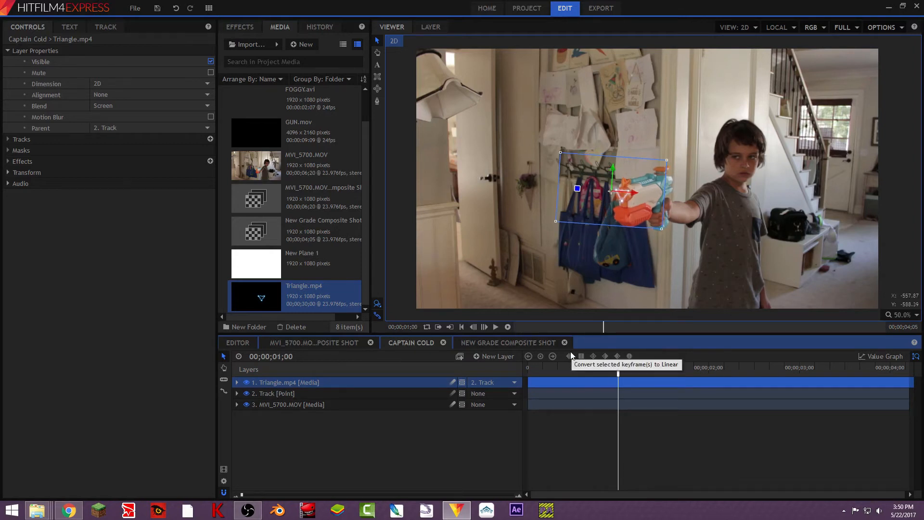
key("Left")
- Expand the Triangle's Transform, go to frame 00;00;00;21, nudge it onto the gun and add a Position keyframe
left_click(7, 172)
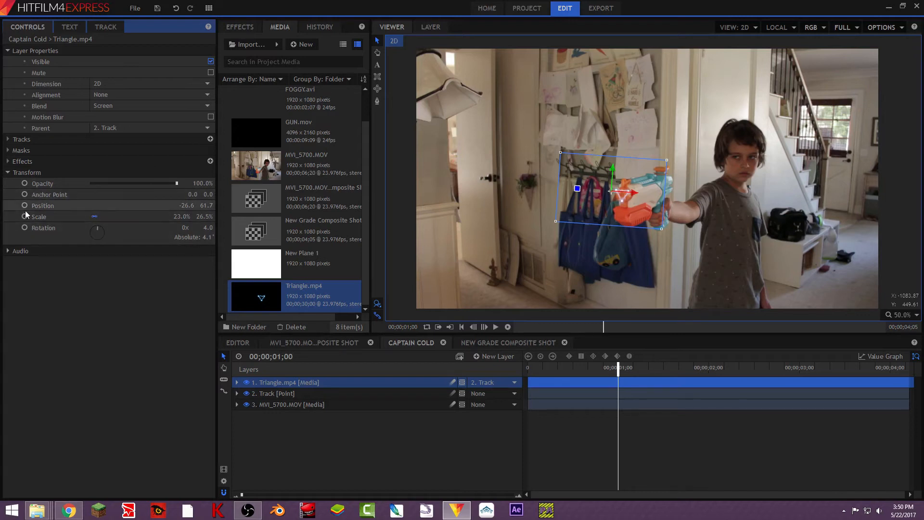
key("Left")
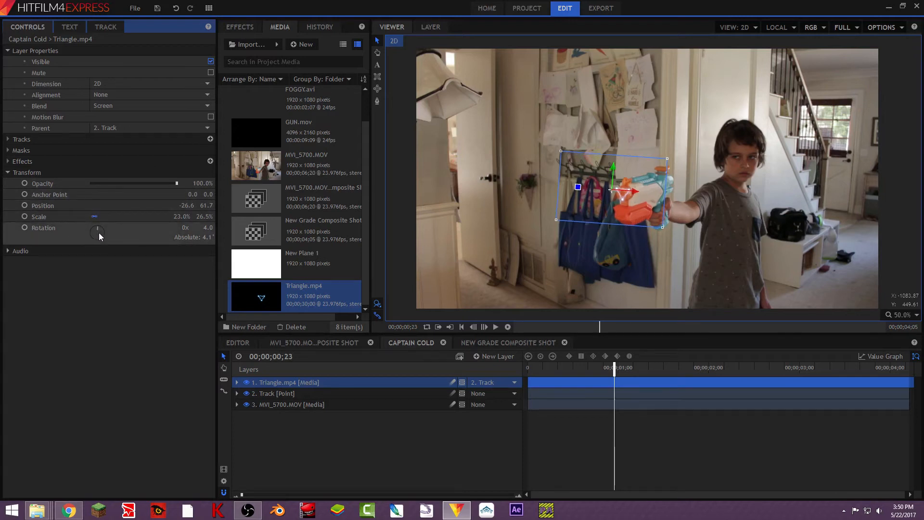
key("Left")
key("Left")
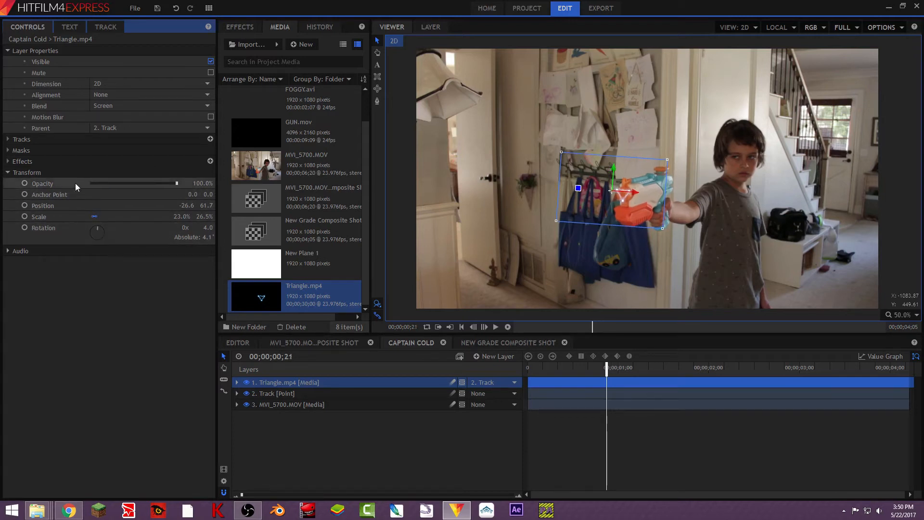
mouse_move(616, 169)
left_mouse_down()
mouse_move(636, 194)
mouse_move(611, 166)
left_mouse_up()
left_click_drag(637, 195, 640, 194)
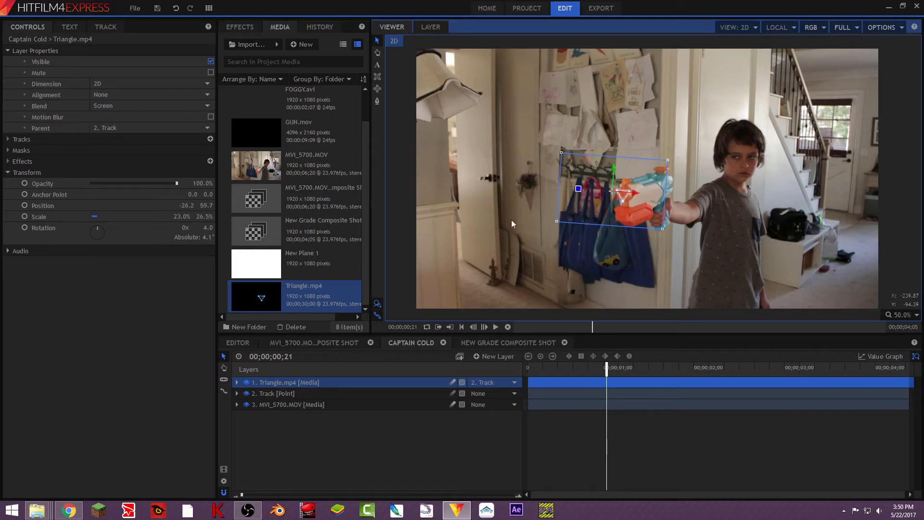
left_click(25, 206)
key("period")
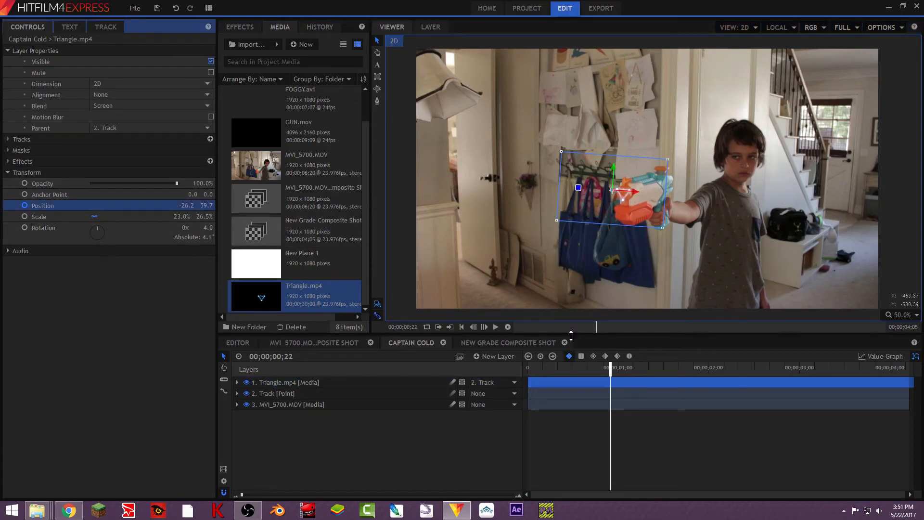
key("space")
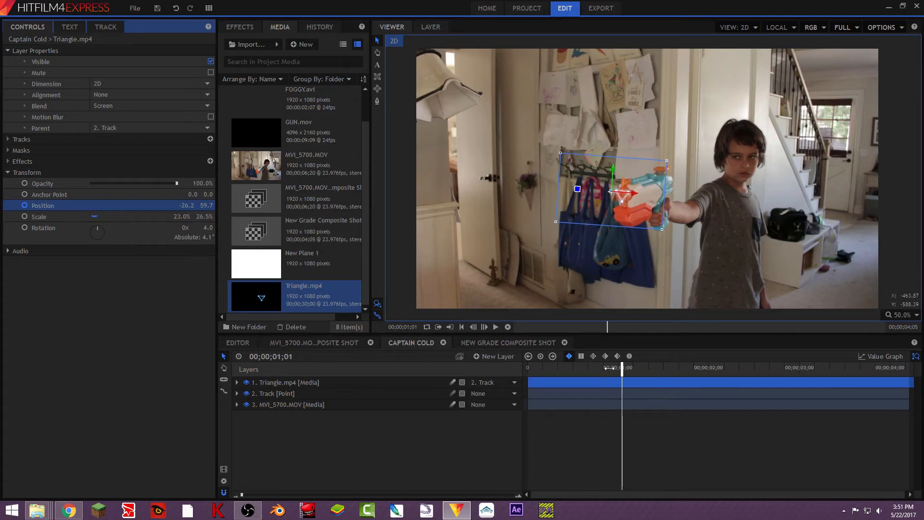
key("comma")
key("comma")
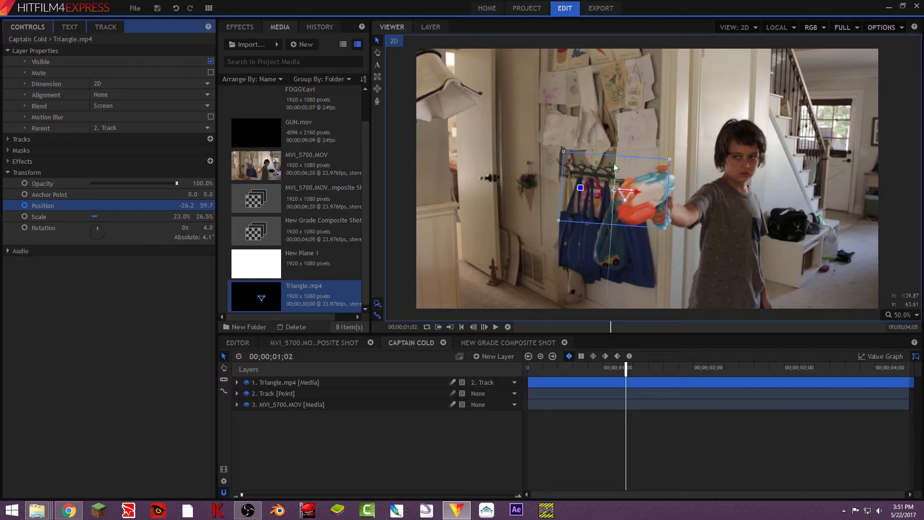
- Step forward frame by frame to 00;00;02;05, repositioning the triangle to stay on the gun's muzzle
left_click_drag(616, 168, 648, 189)
key("period")
left_click_drag(625, 166, 647, 183)
key("period")
key("period")
key("period")
key("period")
key("period")
key("period")
key("period")
key("period")
key("period")
key("period")
key("period")
key("period")
key("period")
key("period")
key("period")
key("period")
key("period")
key("period")
key("period")
key("period")
key("period")
key("period")
key("period")
key("period")
key("period")
key("period")
key("period")
key("period")
key("period")
key("period")
key("period")
key("period")
key("period")
key("period")
key("period")
key("period")
key("period")
key("period")
key("period")
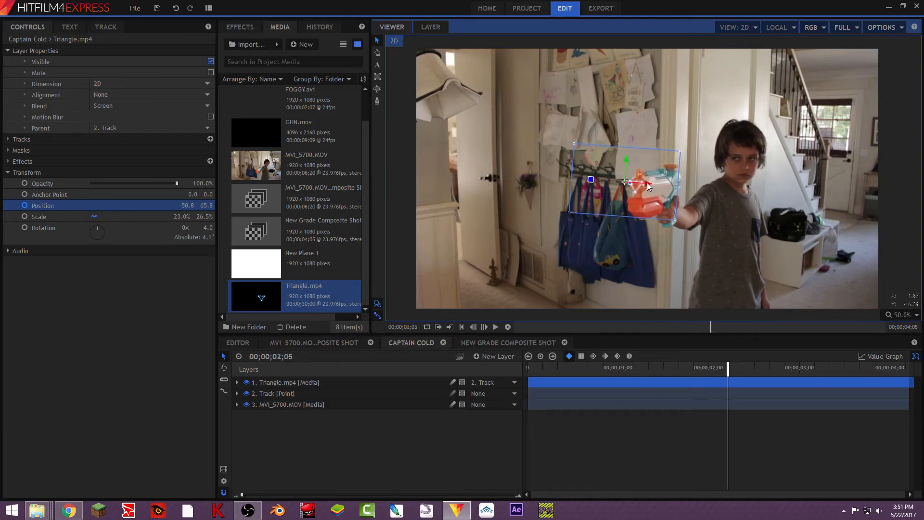
- Return to 00;00;01;03 and step back through earlier frames, repositioning the triangle to follow the gun
left_click_drag(905, 370, 629, 369)
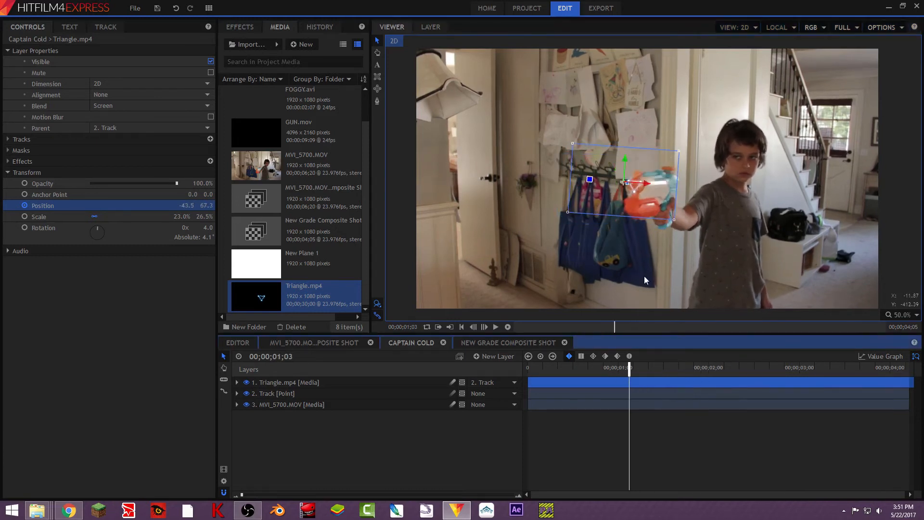
key("comma")
left_click_drag(637, 193, 635, 196)
key("comma")
key("comma")
key("comma")
key("comma")
key("comma")
key("comma")
key("comma")
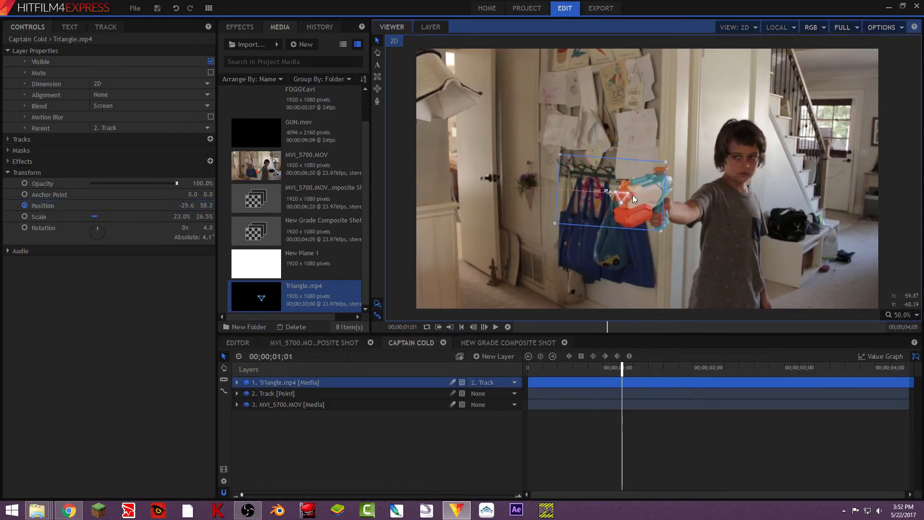
key("period")
key("comma")
key("comma")
left_click_drag(614, 178, 581, 238)
- Enable Rotation keyframing and rotate the triangle to about -7° to match the gun in the earlier frames
key("comma")
key("comma")
key("comma")
key("period")
left_click(24, 228)
key("comma")
key("comma")
key("comma")
key("comma")
key("comma")
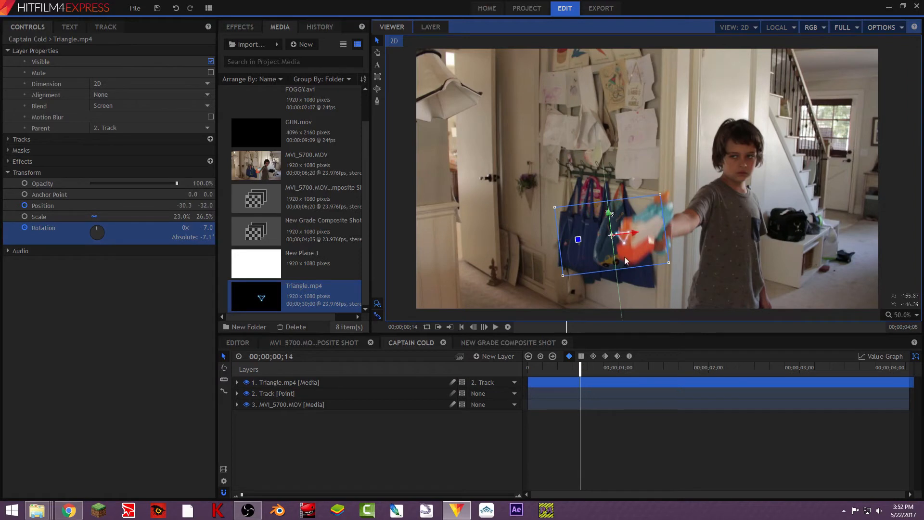
left_click_drag(628, 278, 620, 293)
key("comma")
key("comma")
- Scrub through the opening frames and zoom the viewer out to review the triangle's tracking
left_click(508, 327)
left_click(484, 343)
left_click(411, 343)
mouse_move(562, 369)
left_mouse_down()
mouse_move(576, 369)
mouse_move(561, 372)
left_mouse_up()
left_click(508, 328)
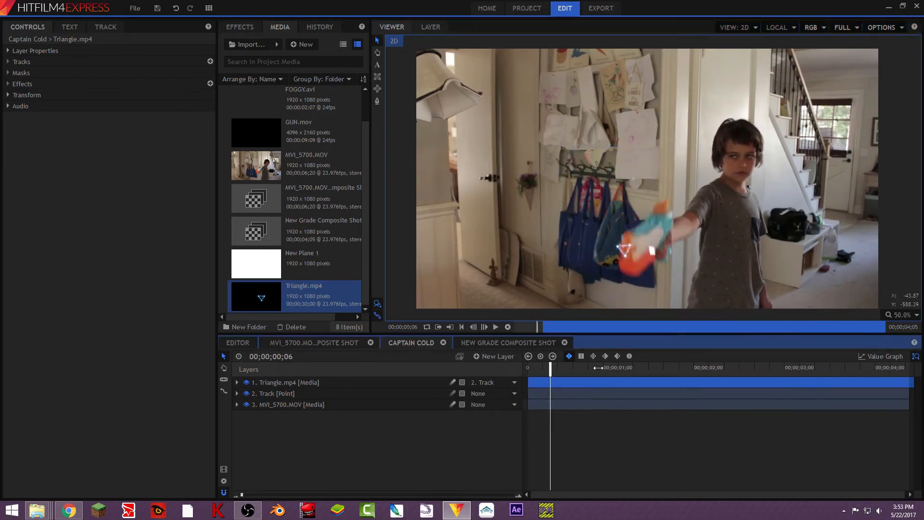
left_click_drag(543, 374, 563, 374)
scroll(609, 313, "down", 1)
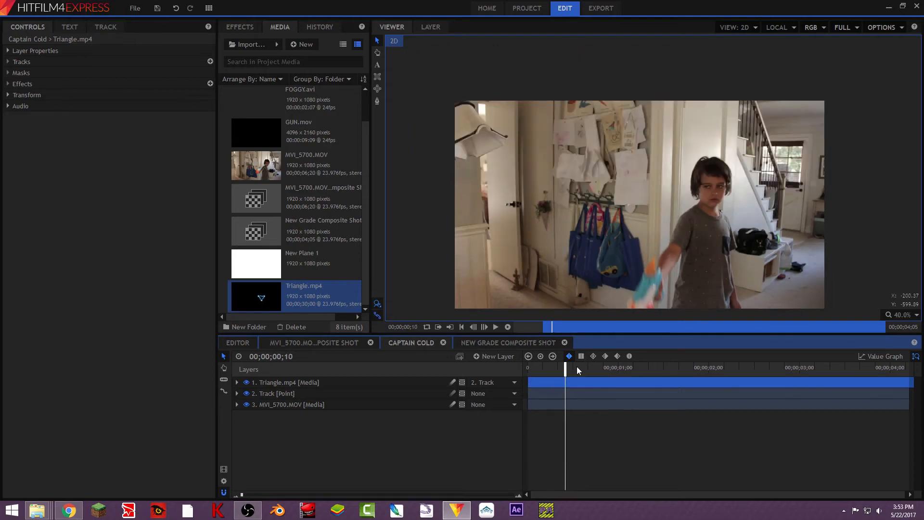
key("Right")
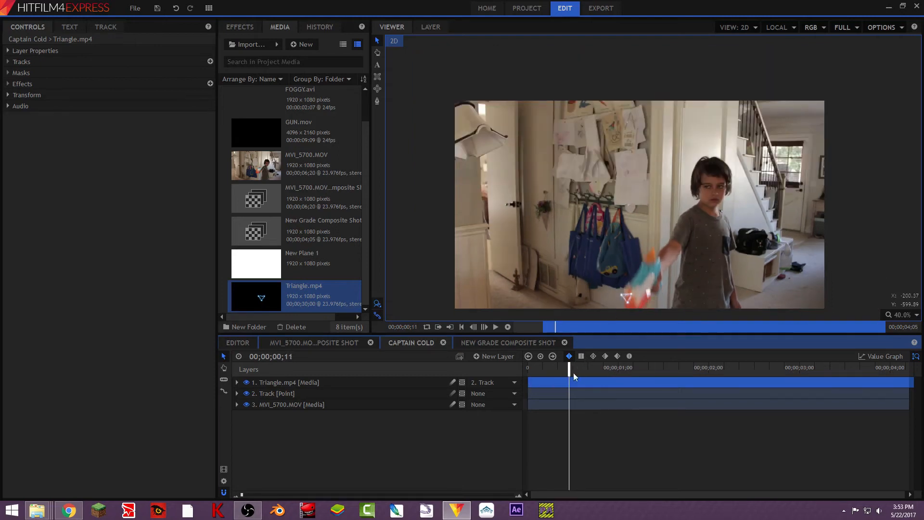
- Trim the Triangle layer's start to frame 00;00;00;12, play it back, and return to the first frame
left_click(528, 380)
left_click_drag(558, 385, 571, 382)
key("Right")
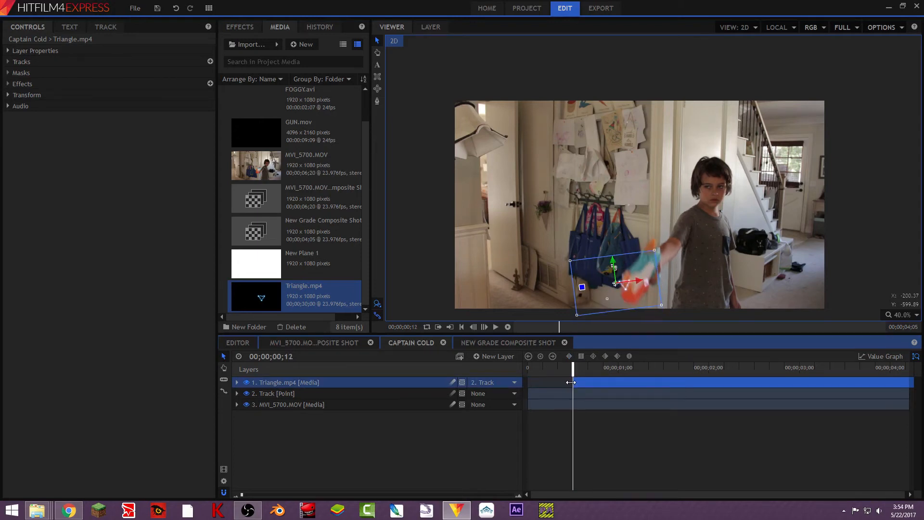
key("space")
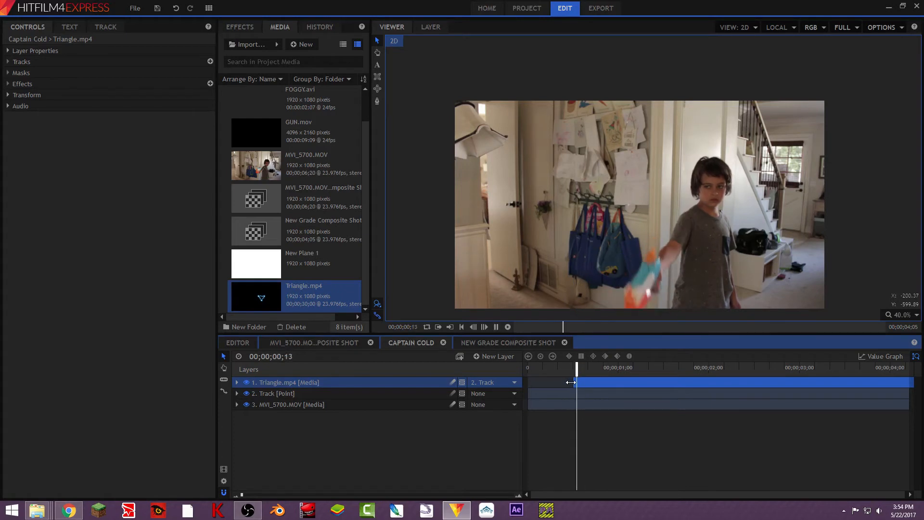
key("space")
left_click_drag(571, 382, 506, 405)
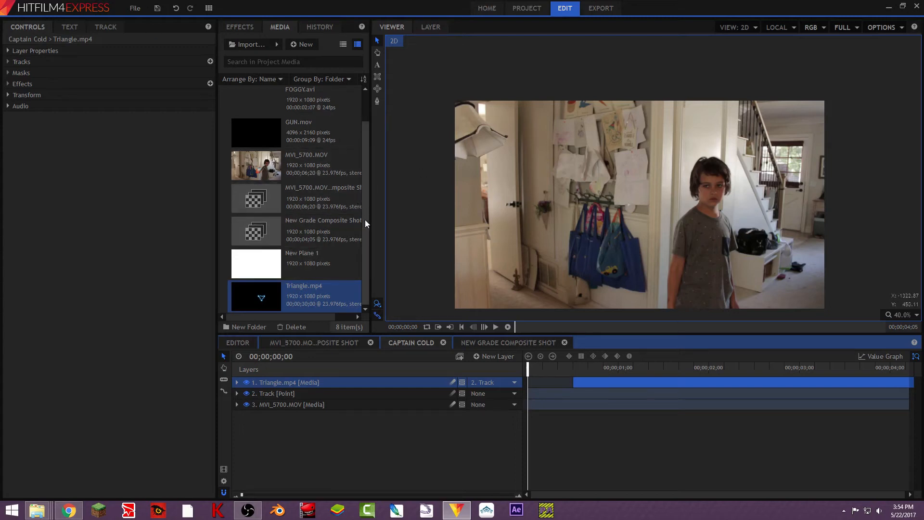
- Add GUN.mov from the media list as the top layer and move to frame 00;00;00;16 to view the flame
left_click_drag(365, 220, 325, 378)
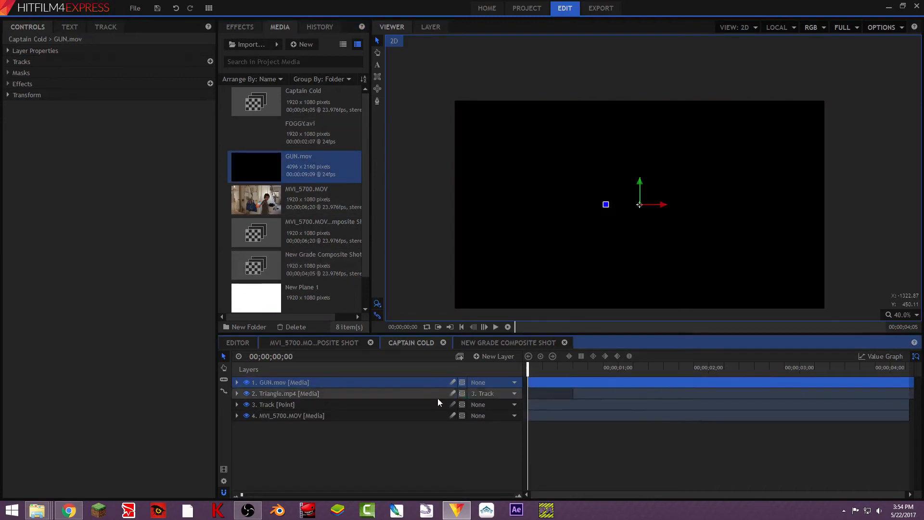
key("Right")
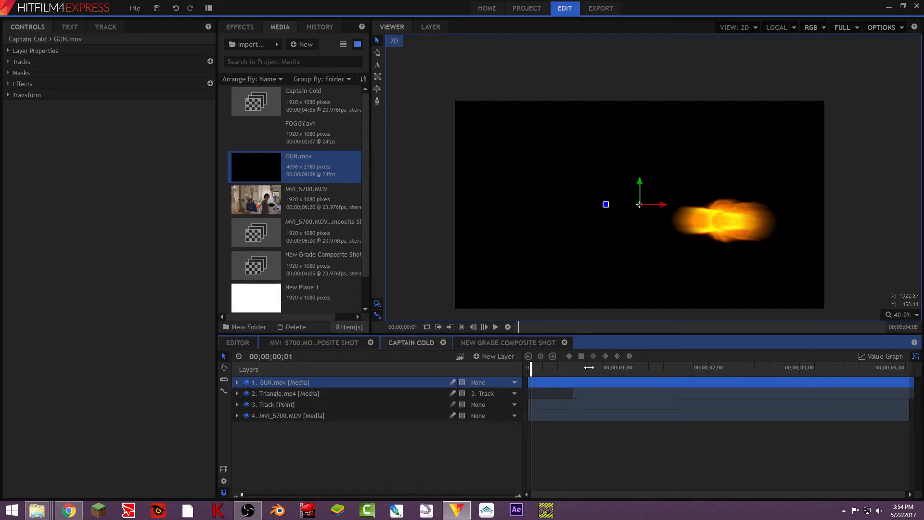
left_click_drag(531, 368, 590, 367)
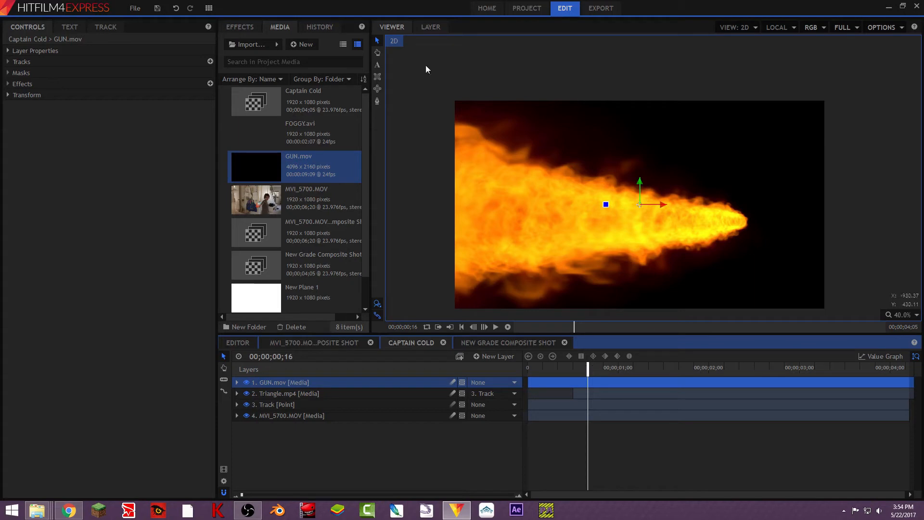
- Search the effects for tint, apply Tint to the GUN.mov layer and set Amount to Tint to 100%
left_click(234, 27)
left_click_drag(262, 44, 0, 38)
type("tint")
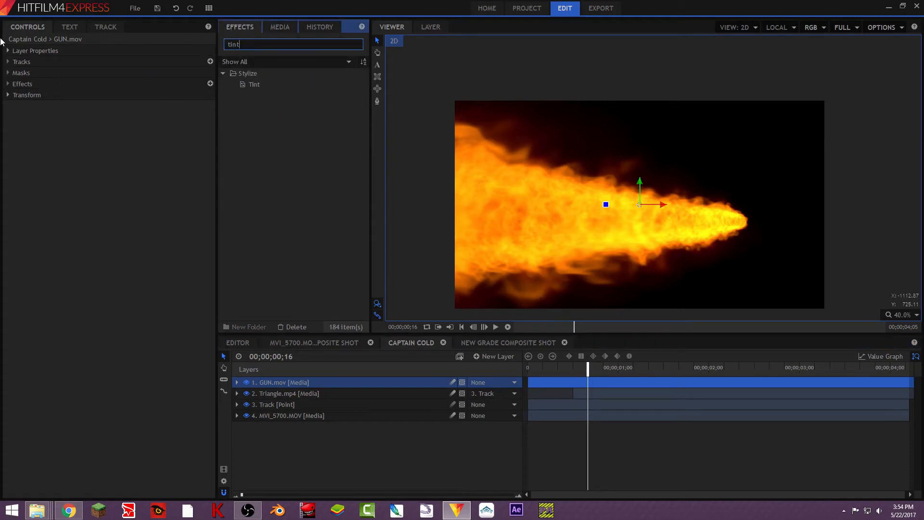
left_click_drag(304, 91, 312, 385)
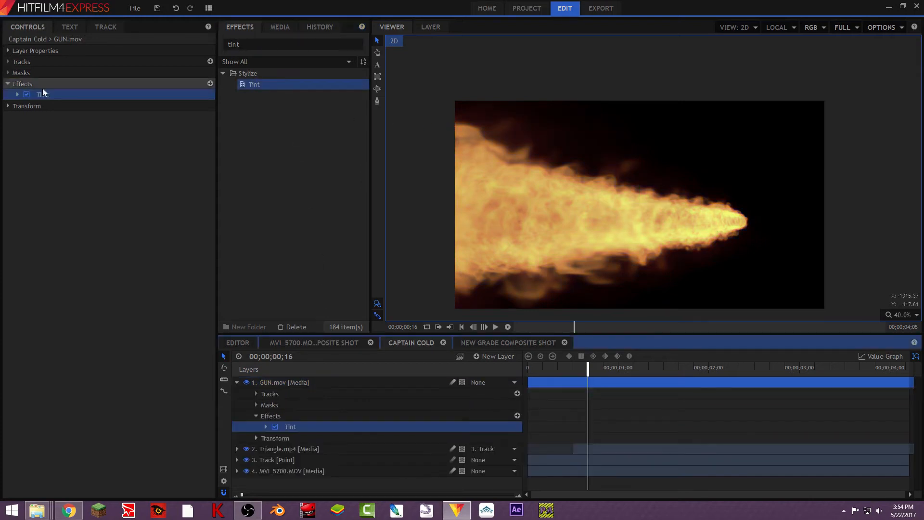
left_click(17, 94)
left_click_drag(134, 138, 189, 150)
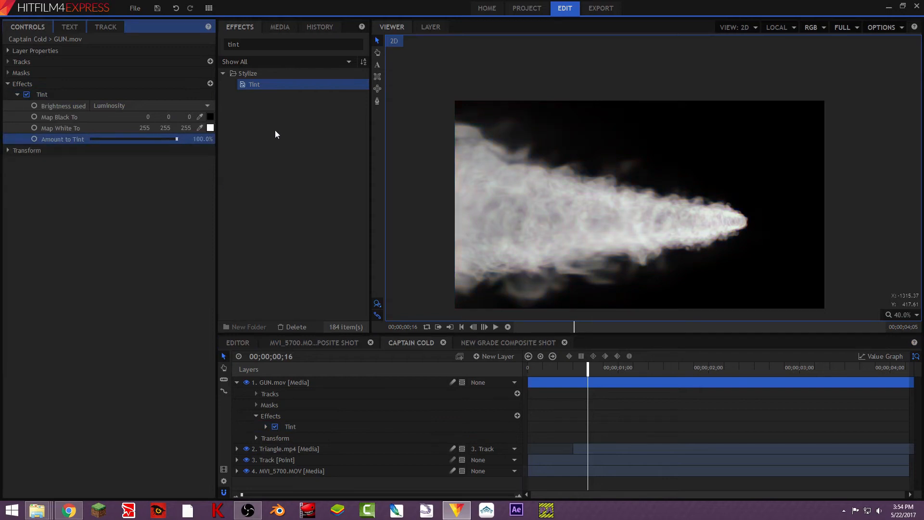
- Search for curves, apply Curves to GUN.mov and move it above Tint in the effect stack
left_click(257, 42)
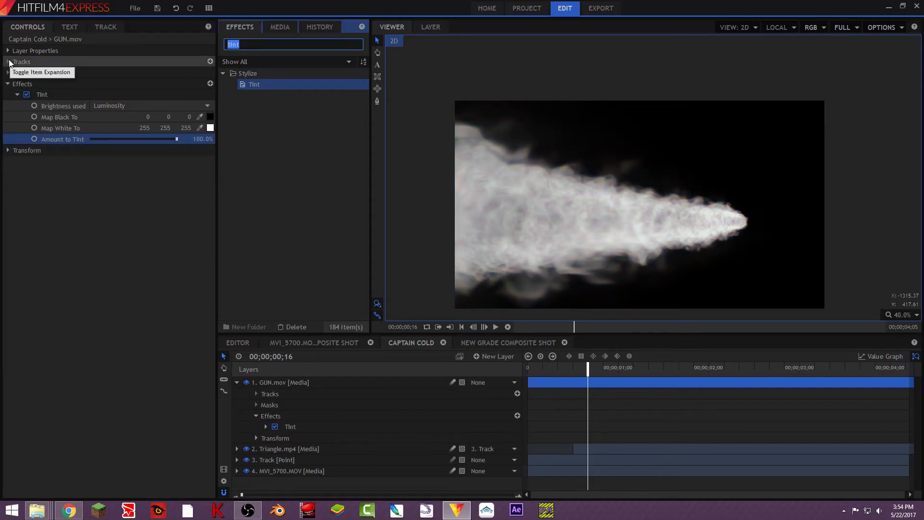
type("curves")
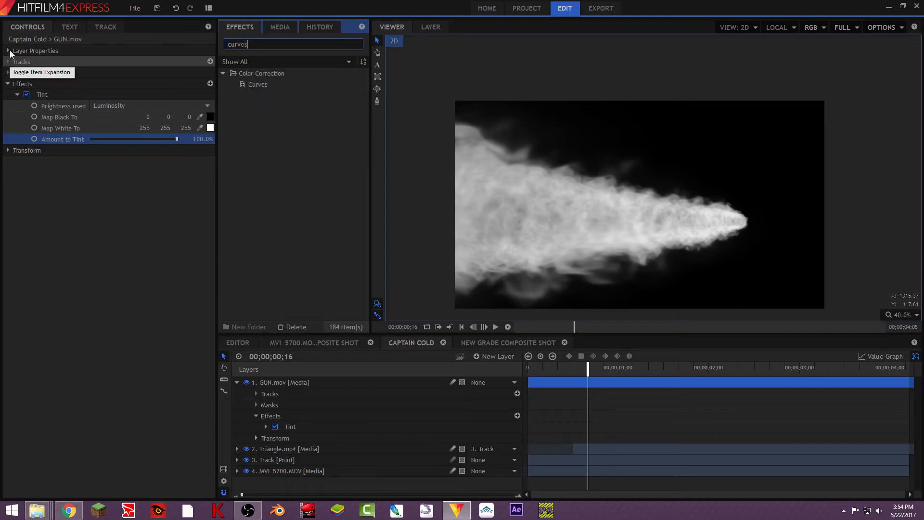
left_click_drag(258, 85, 58, 155)
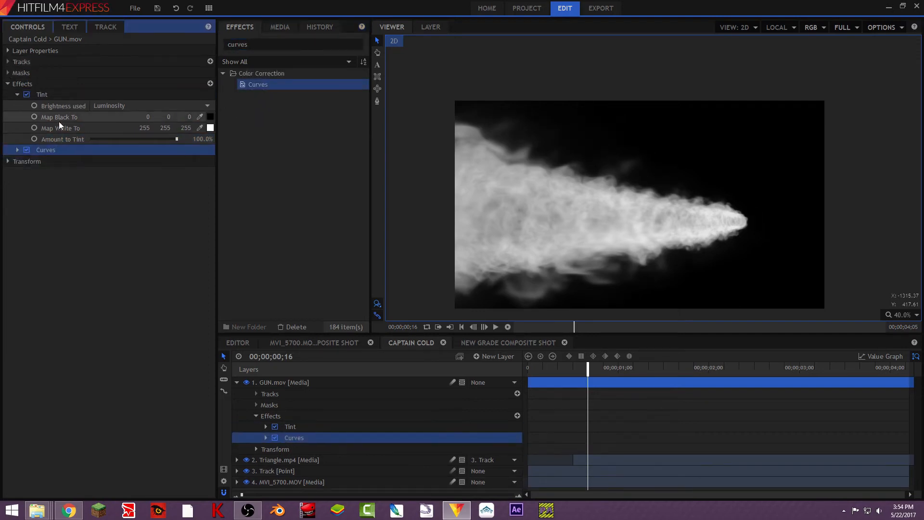
left_click(43, 161)
left_click(53, 150)
left_click_drag(54, 150, 60, 97)
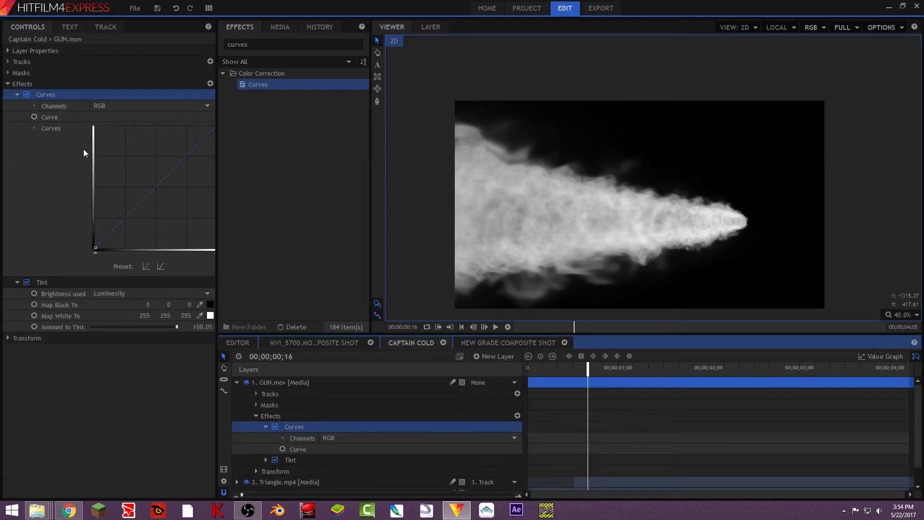
- Switch the Curves channel to Green and pull the green curve upward to brighten the flame
left_click(141, 107)
left_click(137, 136)
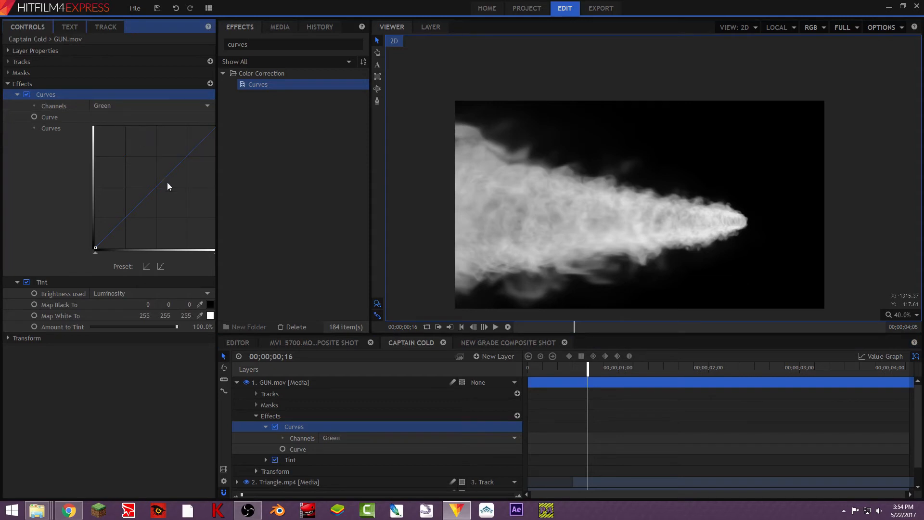
left_click_drag(118, 145, 122, 145)
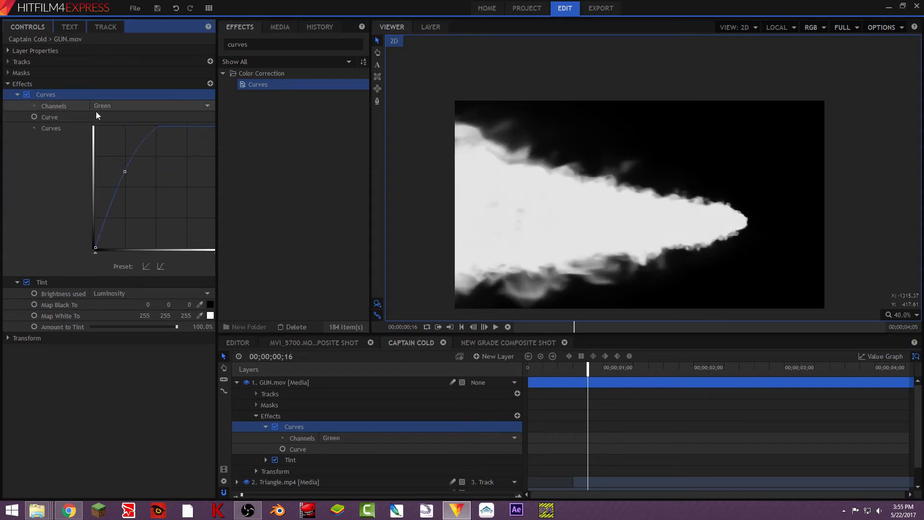
- Undo the green curve change and move Curves below Tint in the GUN.mov effect stack
key("ctrl+z")
key("ctrl+z")
left_click_drag(111, 94, 91, 331)
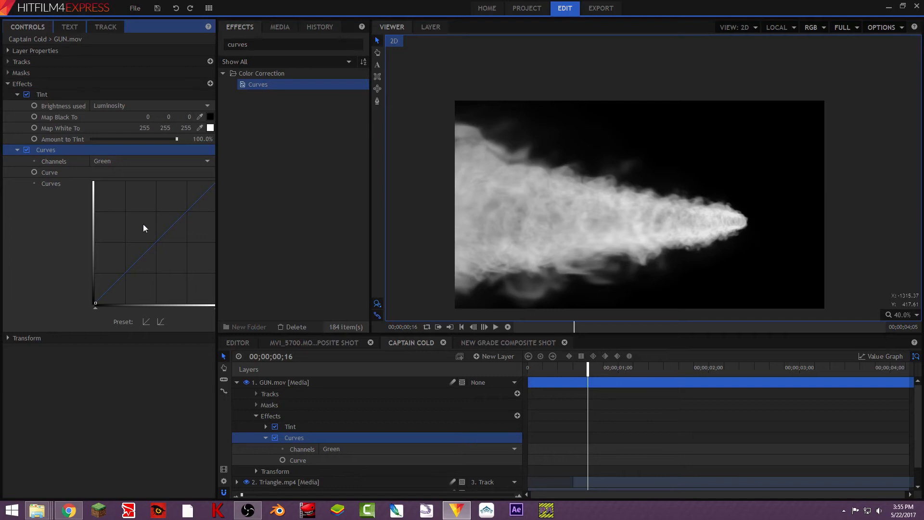
- Switch the Curves channel to Blue and pull the blue curve upward
left_click(140, 162)
left_click(138, 198)
left_click_drag(149, 238, 130, 224)
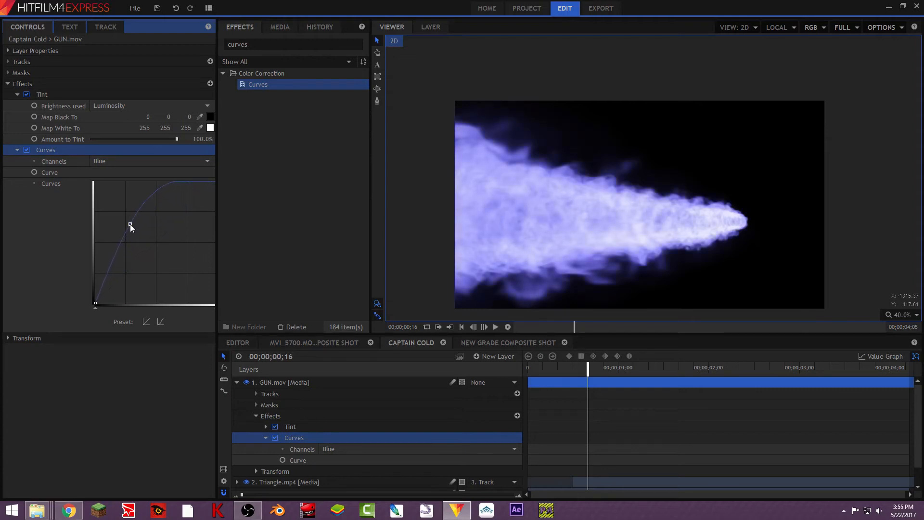
- Switch the Curves channel to Green and raise the green curve to lighten the flame toward cyan
left_click(128, 161)
left_click(126, 189)
left_click_drag(152, 238, 136, 229)
- Switch back to the Blue channel and raise the blue curve further
left_click(141, 161)
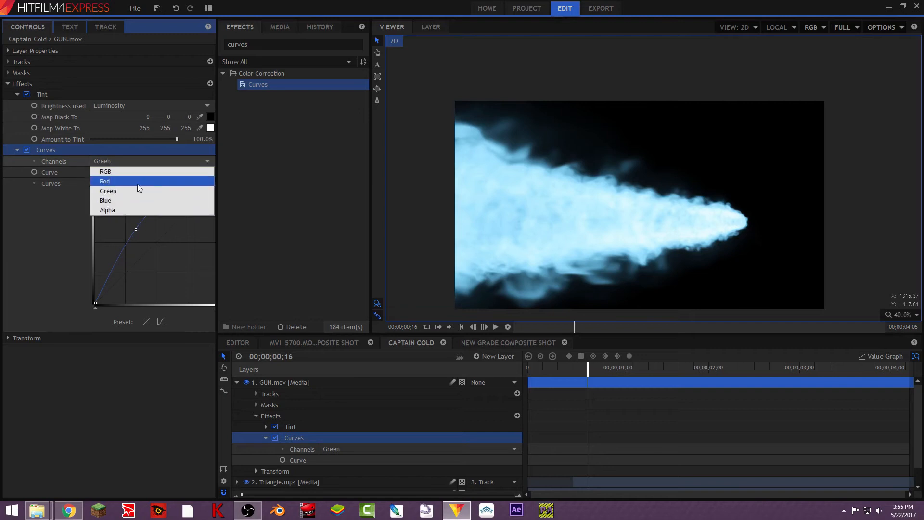
left_click(135, 199)
mouse_move(131, 225)
left_mouse_down()
mouse_move(117, 229)
mouse_move(120, 212)
left_mouse_up()
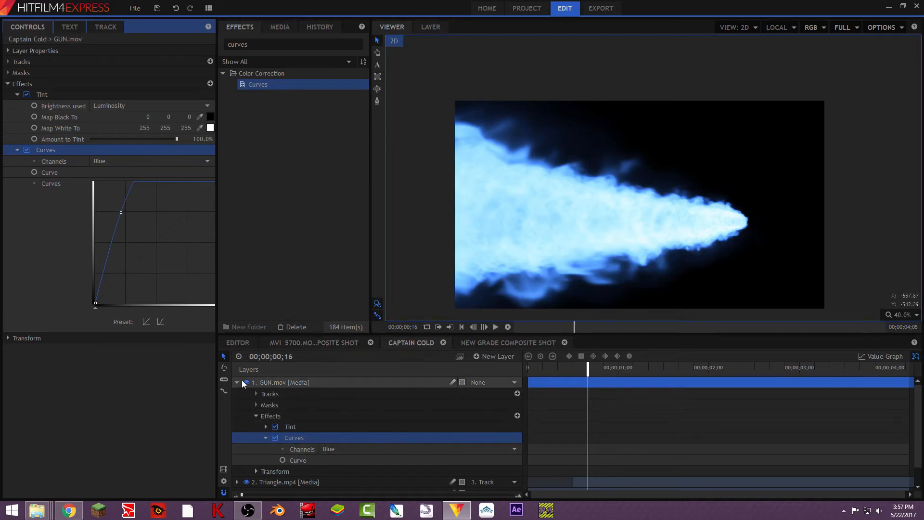
- Set the GUN.mov layer's blend mode to Add in its layer properties
left_click(9, 51)
left_click(127, 94)
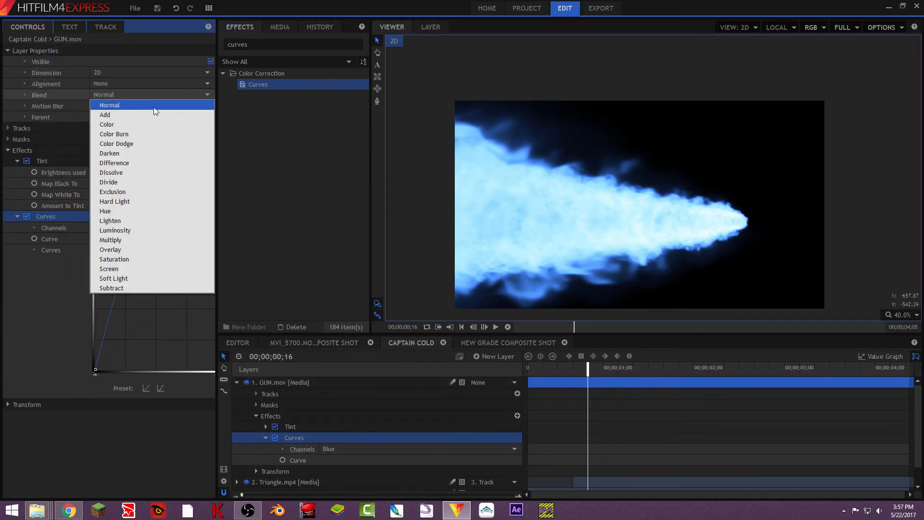
left_click(153, 114)
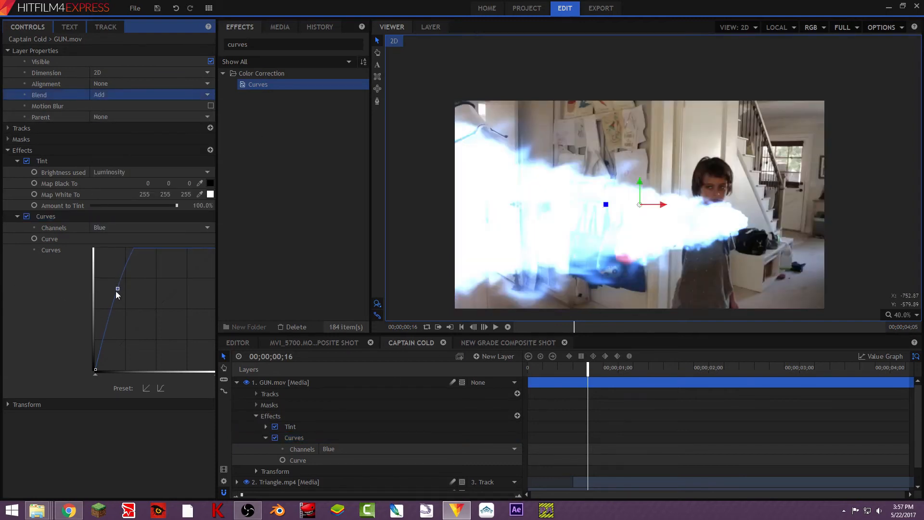
- Lower the blue curve's midpoint slightly, undoing an accidental black-point move
left_click_drag(94, 375, 120, 376)
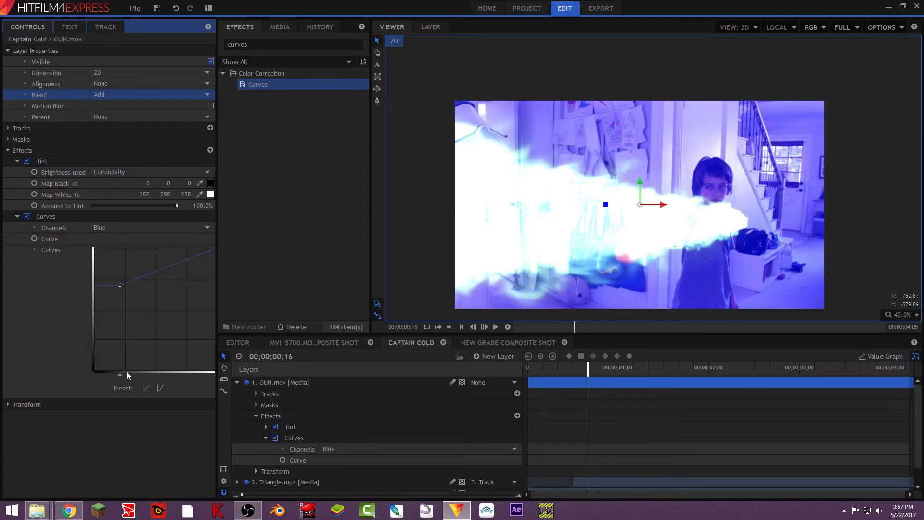
key("ctrl+z")
mouse_move(122, 288)
left_mouse_down()
mouse_move(132, 307)
mouse_move(124, 299)
left_mouse_up()
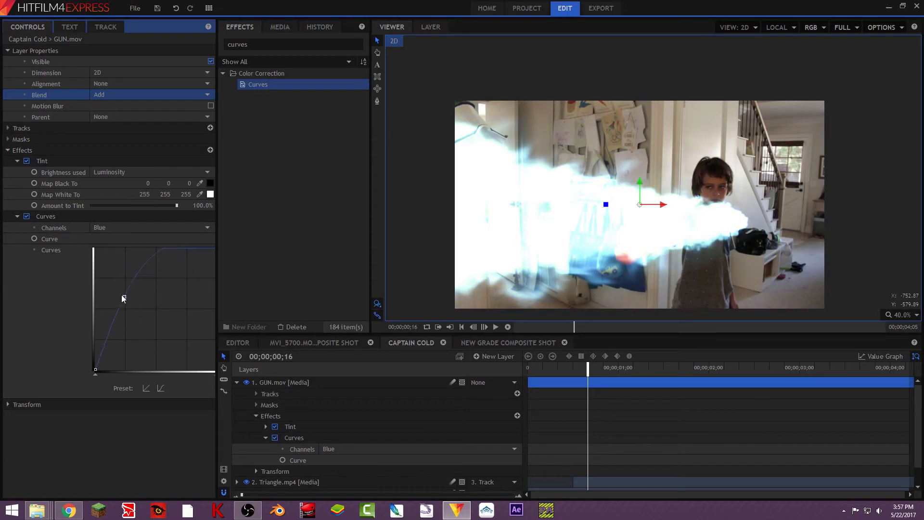
- Switch the Curves channel to RGB and lift its black point slightly
left_click(154, 229)
left_click(136, 259)
left_click(148, 227)
left_click(142, 274)
left_click(150, 230)
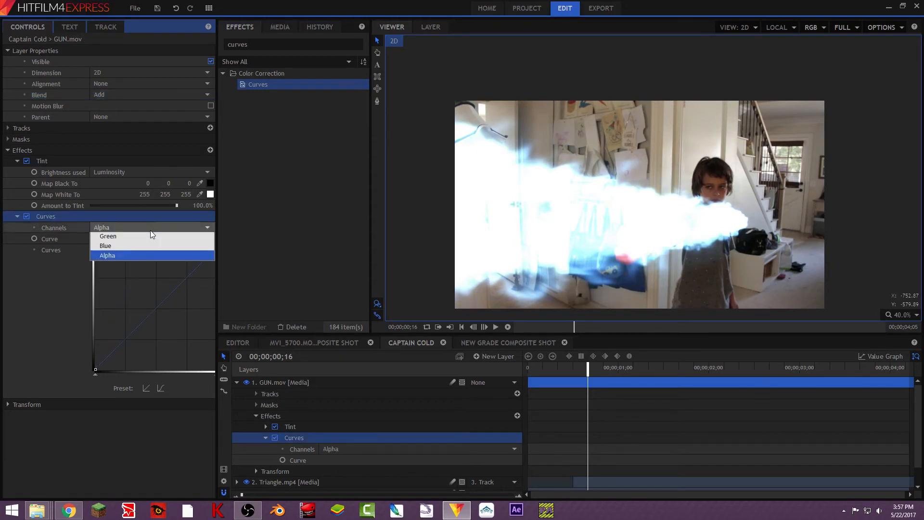
left_click(149, 239)
mouse_move(96, 369)
left_mouse_down()
mouse_move(99, 352)
mouse_move(101, 368)
mouse_move(116, 368)
mouse_move(90, 373)
mouse_move(96, 361)
left_mouse_up()
- Switch to the Blue channel and pull the blue curve's midpoint down slightly
left_click(131, 228)
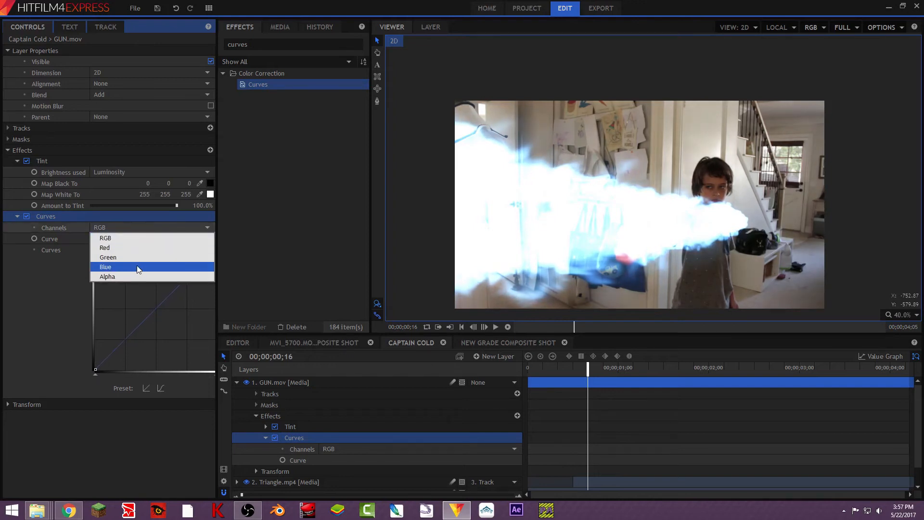
left_click(136, 270)
mouse_move(136, 297)
left_mouse_down()
mouse_move(146, 311)
mouse_move(133, 305)
left_mouse_up()
- Reselect the Blue channel and drag its curve point left to steepen the blue curve
left_click(159, 229)
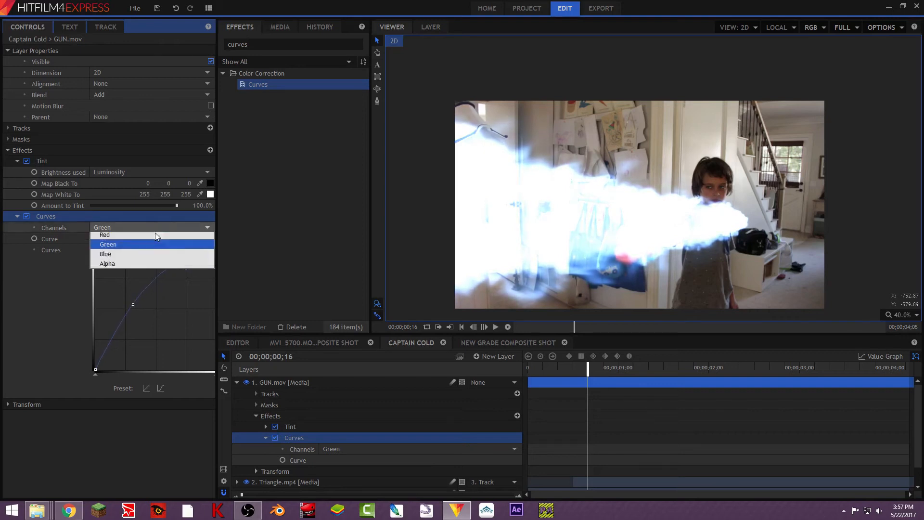
left_click(135, 268)
mouse_move(120, 296)
left_mouse_down()
mouse_move(108, 304)
mouse_move(125, 306)
mouse_move(114, 316)
mouse_move(107, 300)
left_mouse_up()
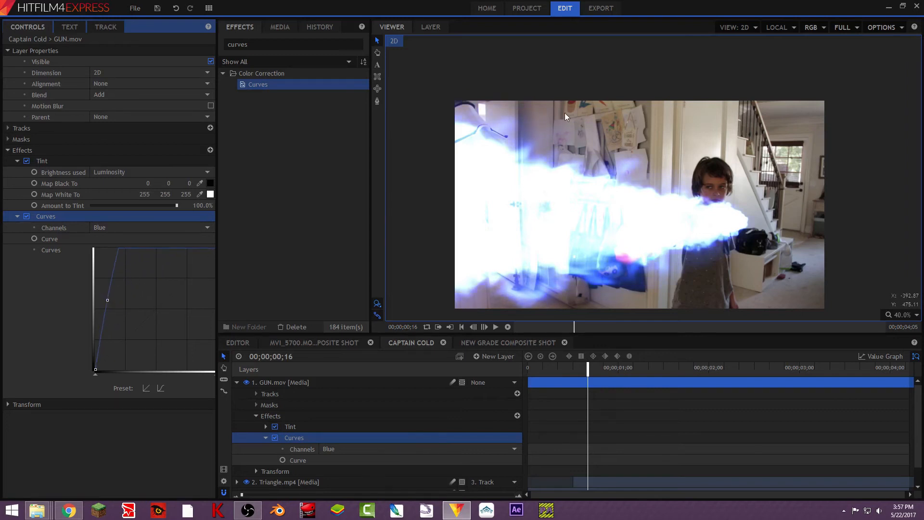
- Preview the blast in the MVI_5700 composite at 00;00;02;10 and hide the CC and Letterbox layers
left_click(279, 47)
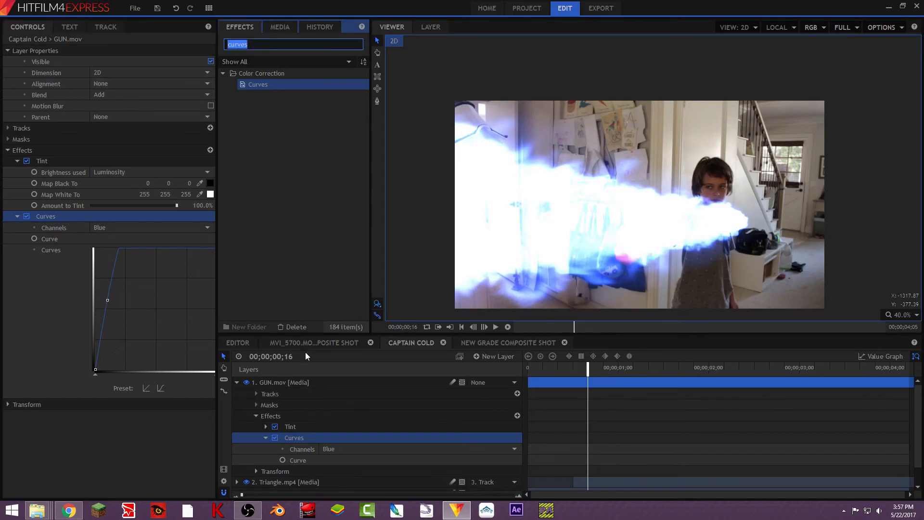
left_click(337, 343)
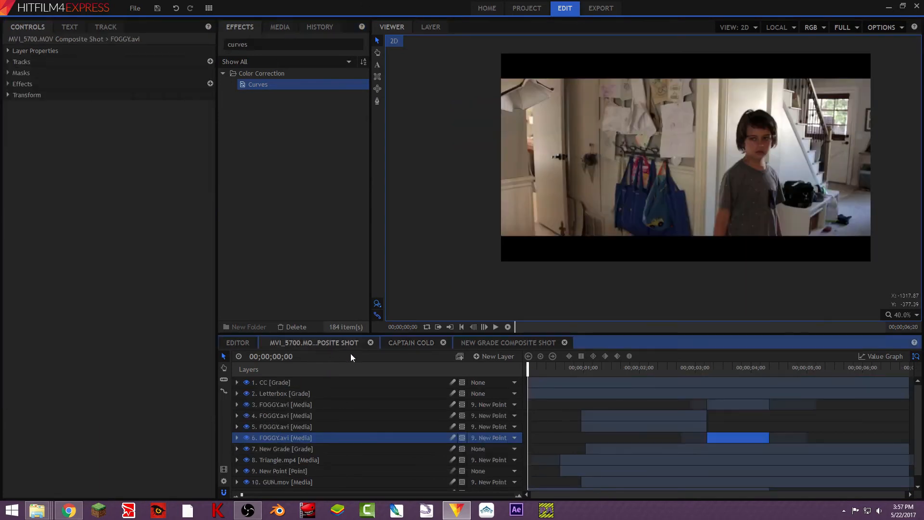
left_click(663, 368)
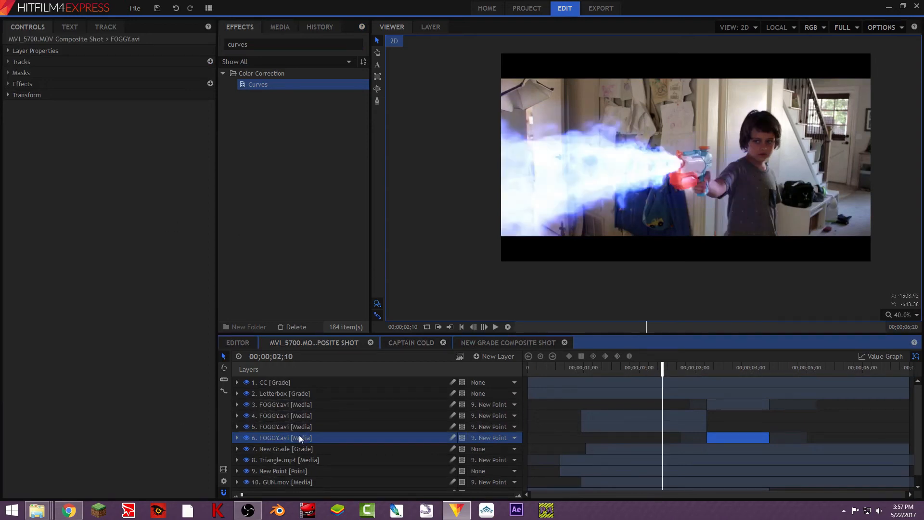
left_click(293, 481)
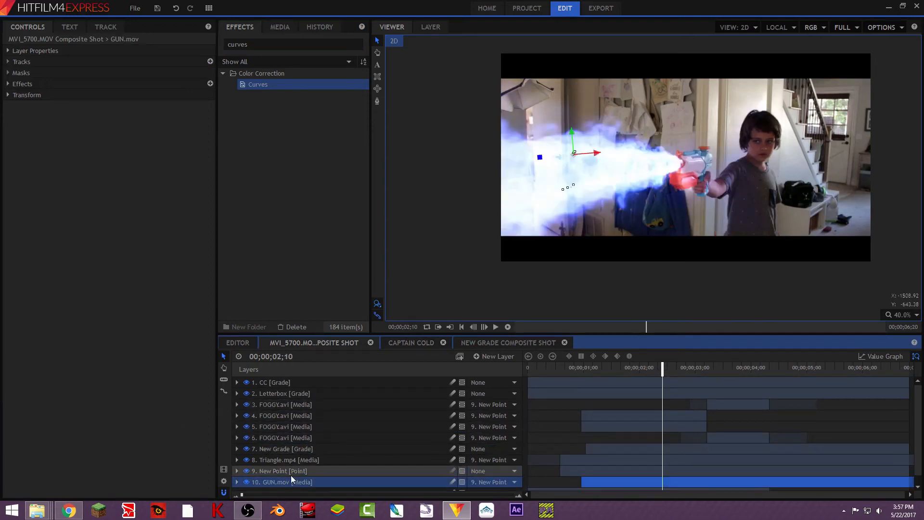
left_click(9, 84)
left_click(16, 96)
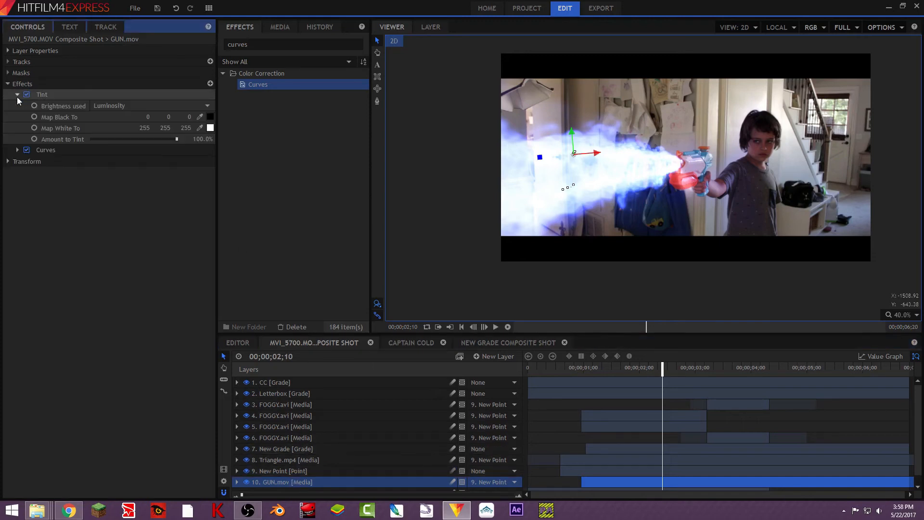
left_click(17, 150)
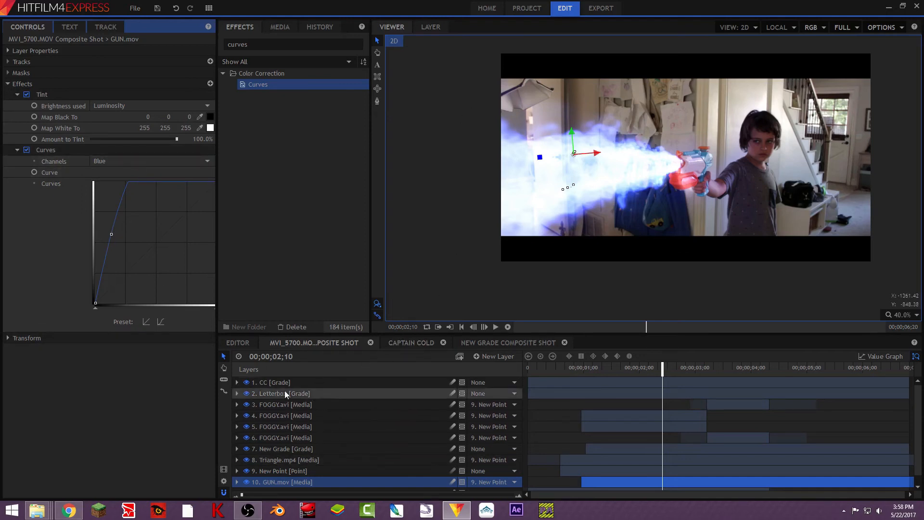
left_click(246, 382)
left_click(247, 392)
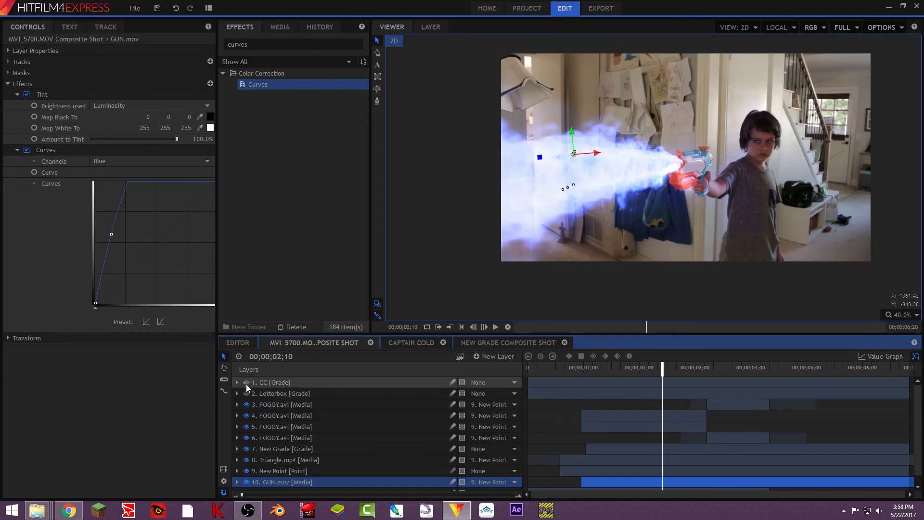
- In the Captain Cold composite, pull the blue curve's midpoint down and to the right
left_click(411, 346)
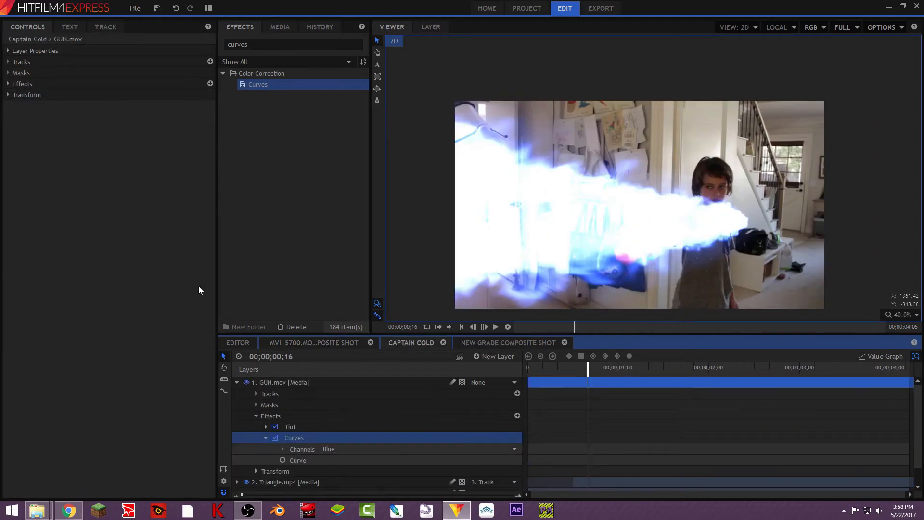
left_click(8, 83)
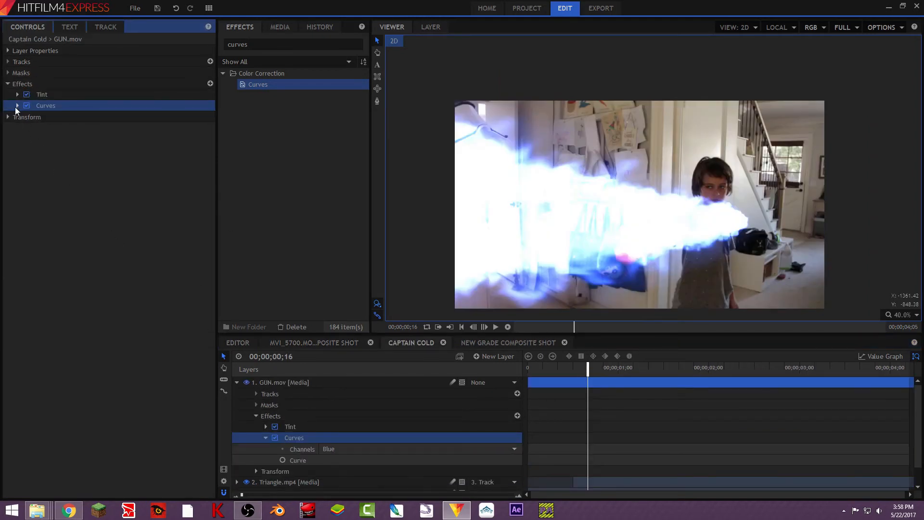
left_click(18, 107)
left_click_drag(108, 189, 120, 195)
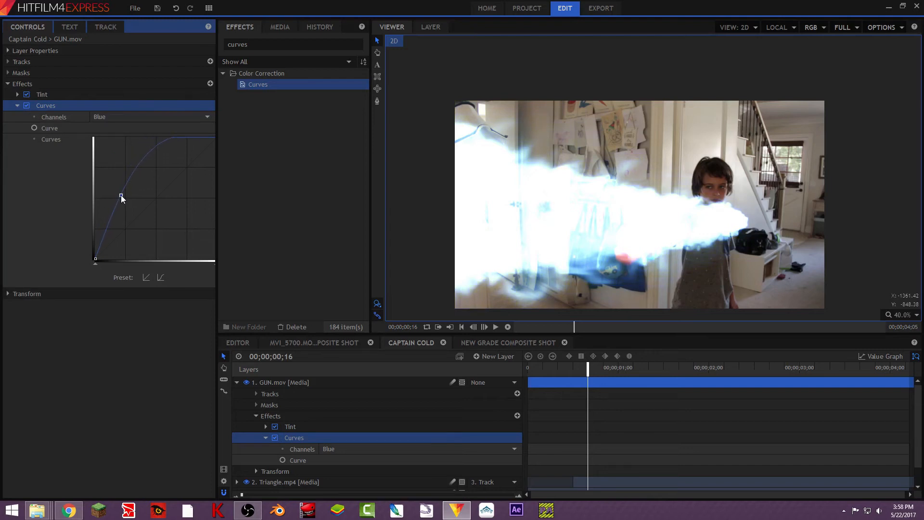
- After comparing in the main composite, drag the blue curve's midpoint lower again
left_click(344, 347)
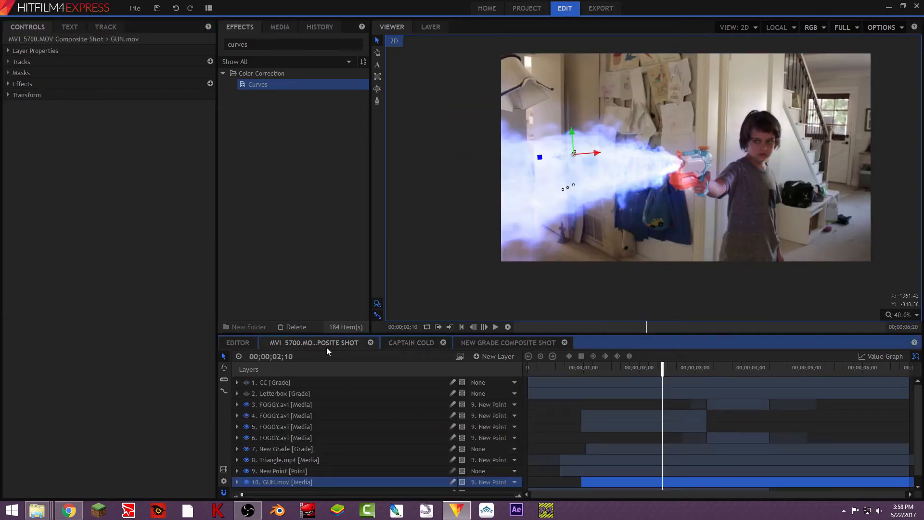
left_click(8, 83)
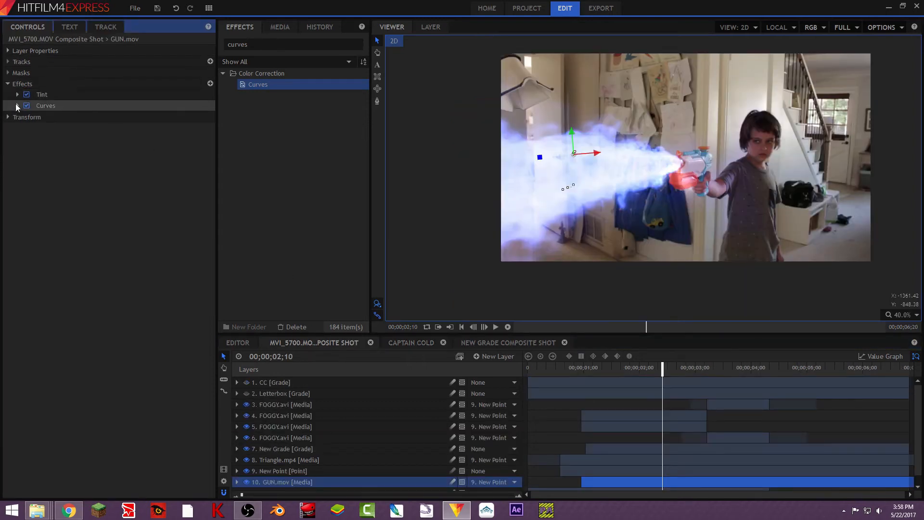
left_click(17, 105)
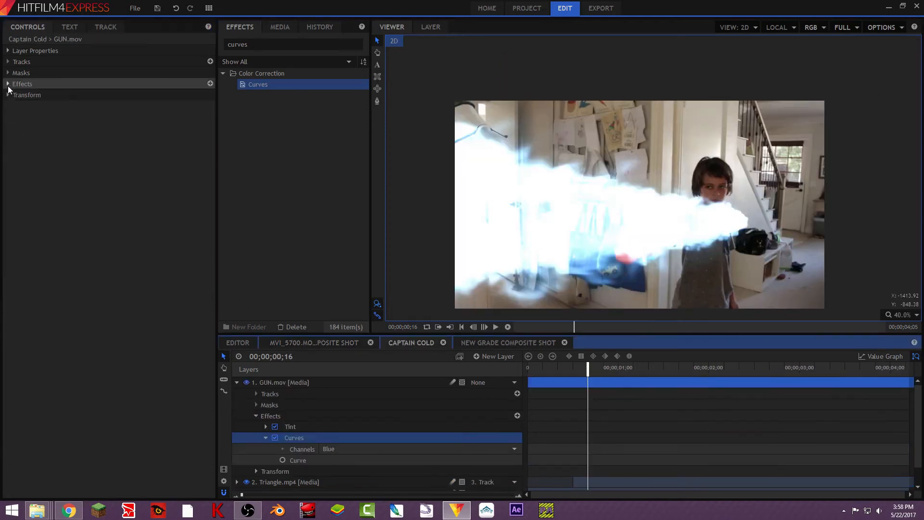
left_click(8, 85)
left_click(18, 106)
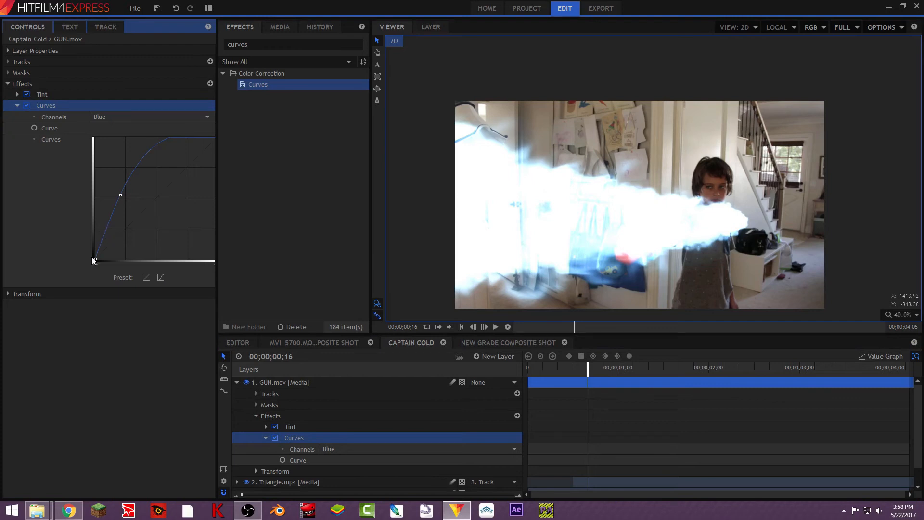
left_click_drag(120, 195, 116, 209)
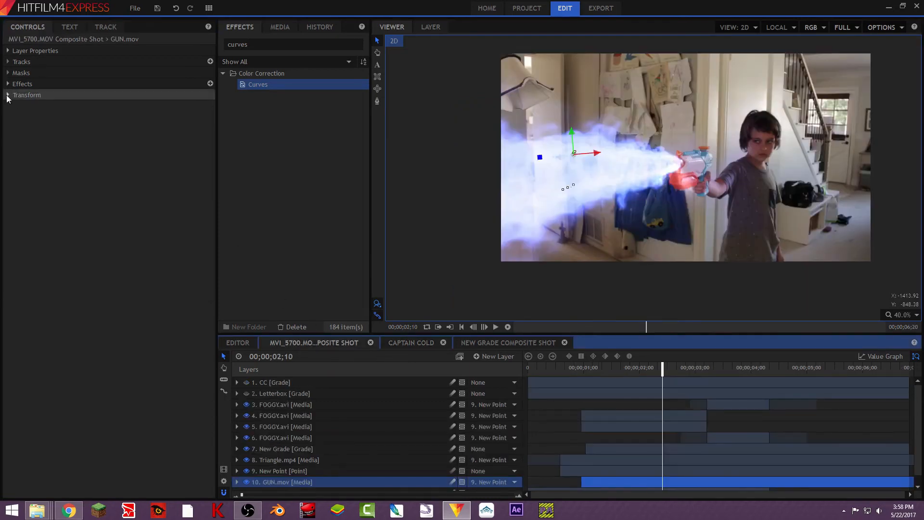
- Inspect the Green and Red channel curves of the GUN.mov Curves effect in the main composite
left_click(8, 95)
left_click(8, 95)
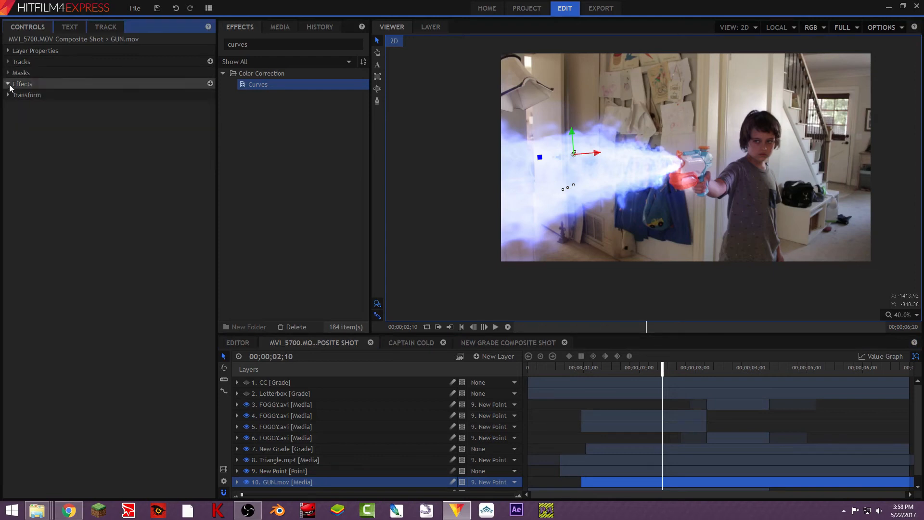
left_click(7, 84)
left_click(18, 105)
left_click(108, 117)
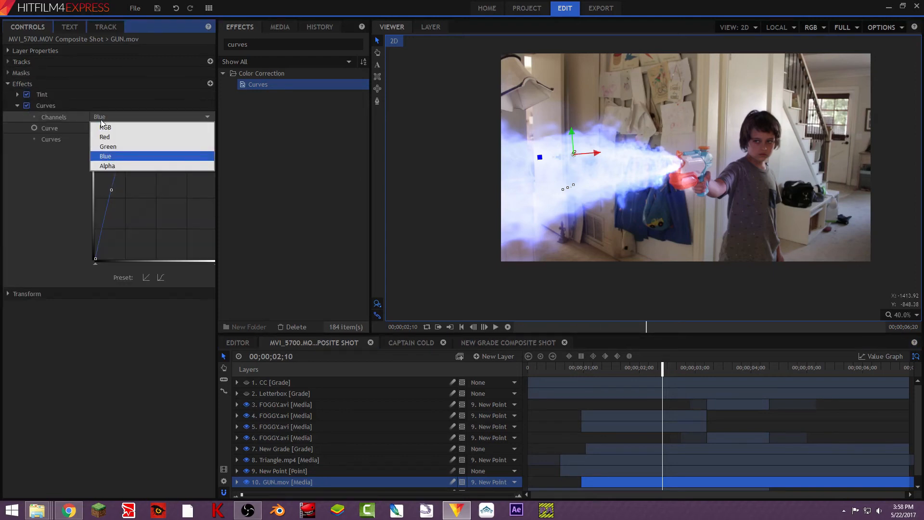
left_click(116, 148)
left_click(126, 121)
left_click(128, 134)
left_click(135, 119)
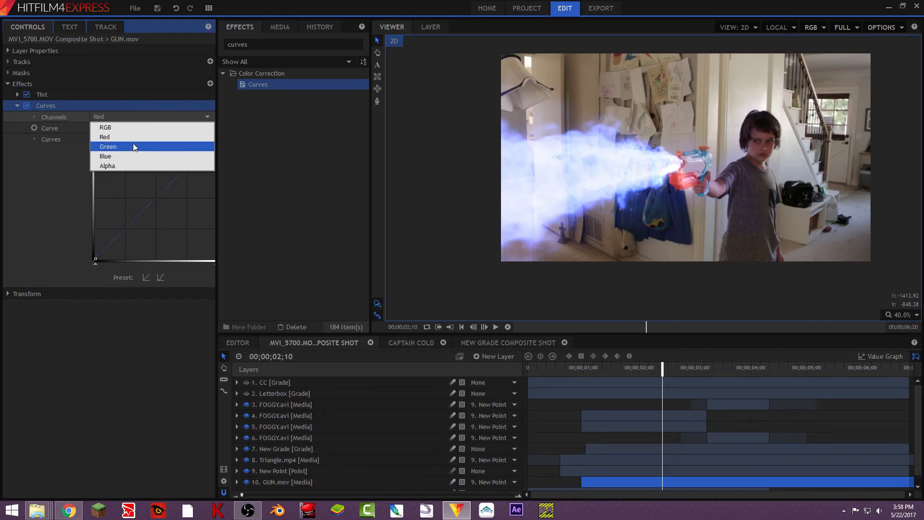
left_click(134, 143)
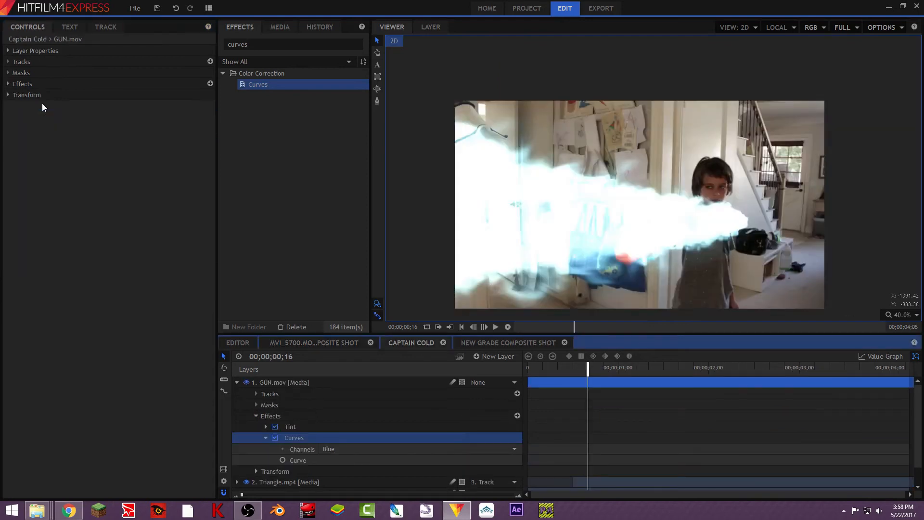
- Switch the Curves channel to Green and raise the green curve's midpoint slightly
left_click(8, 84)
left_click(103, 117)
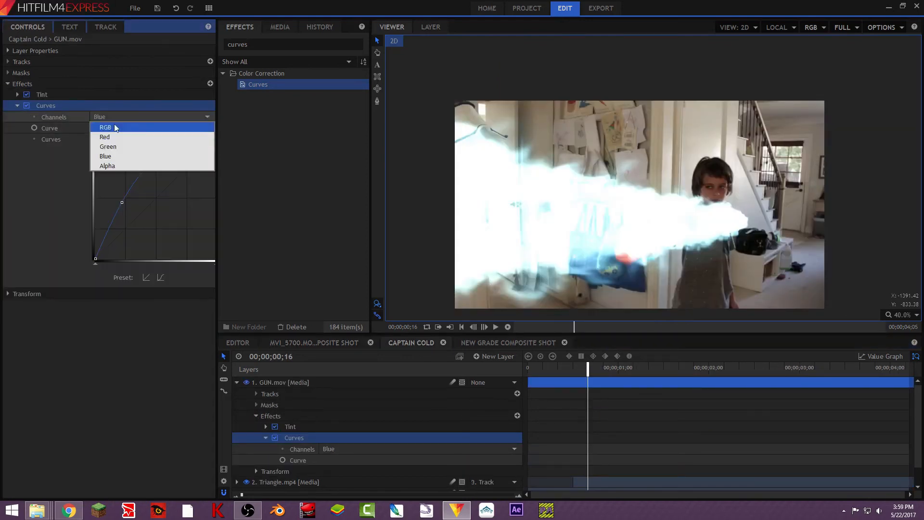
left_click(133, 145)
mouse_move(147, 206)
left_mouse_down()
mouse_move(158, 213)
mouse_move(148, 195)
left_mouse_up()
- Check the blue channel curve, then switch back to Green and nudge the green curve's midpoint up slightly again
left_click(159, 121)
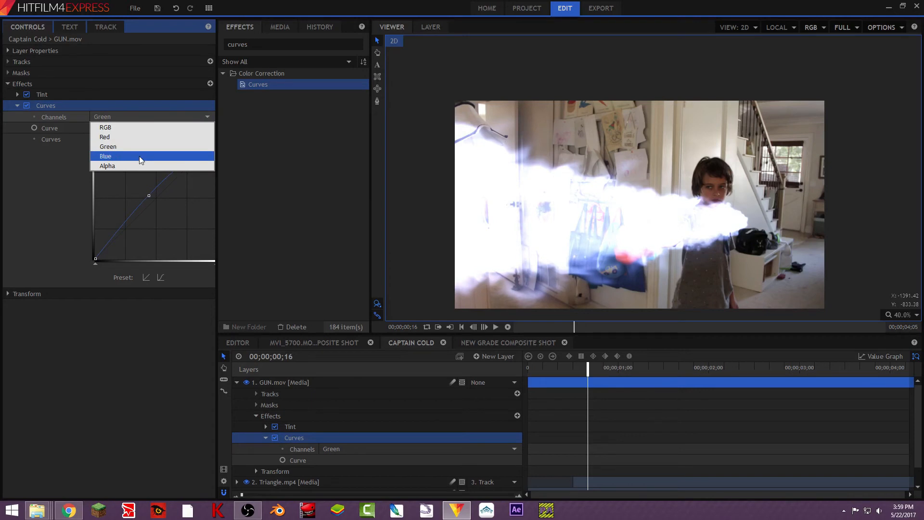
left_click(140, 156)
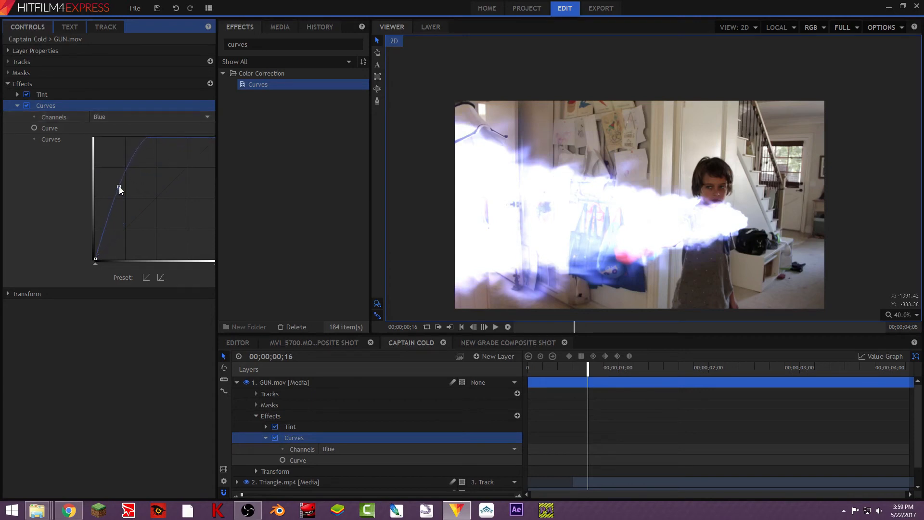
left_click(159, 117)
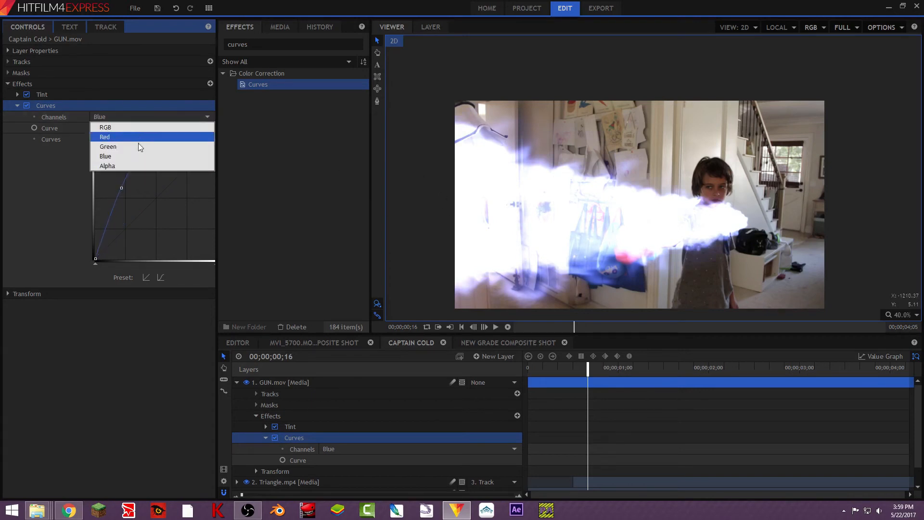
left_click(139, 146)
left_click_drag(149, 195, 147, 190)
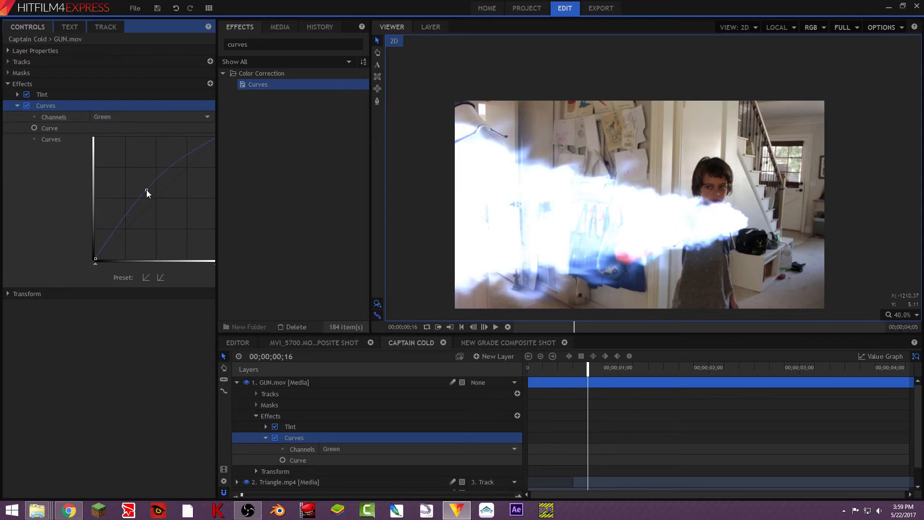
- Select the GUN.mov layer and move, scale and rotate the blast in the viewer to line it up with the toy gun
left_click(238, 382)
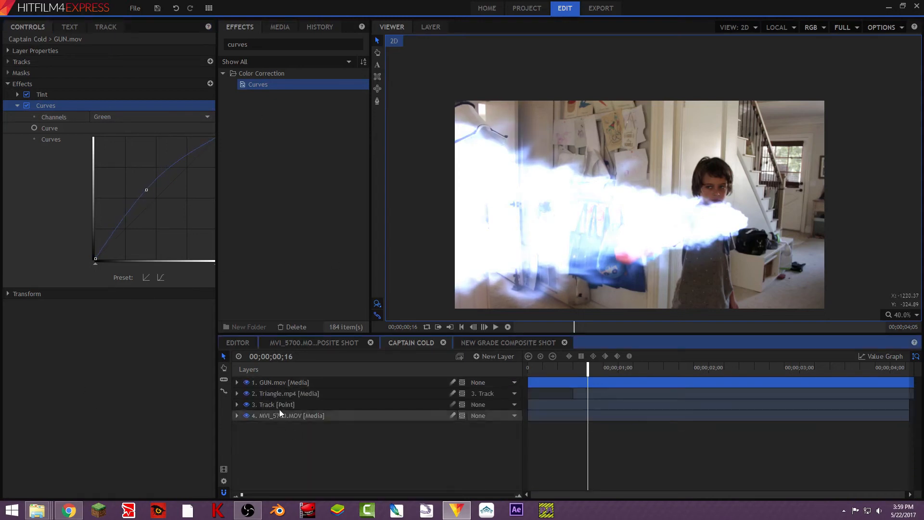
left_click(272, 381)
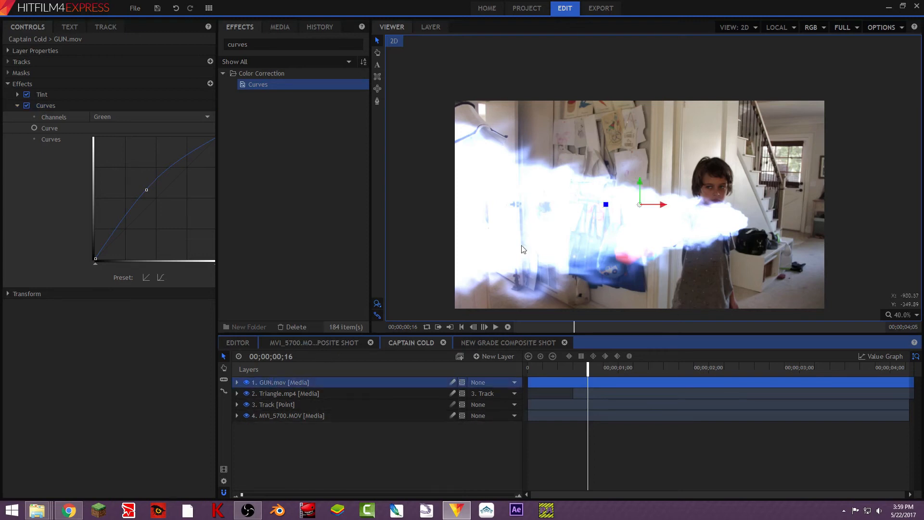
left_click_drag(606, 205, 597, 219)
scroll(670, 181, "down", 2)
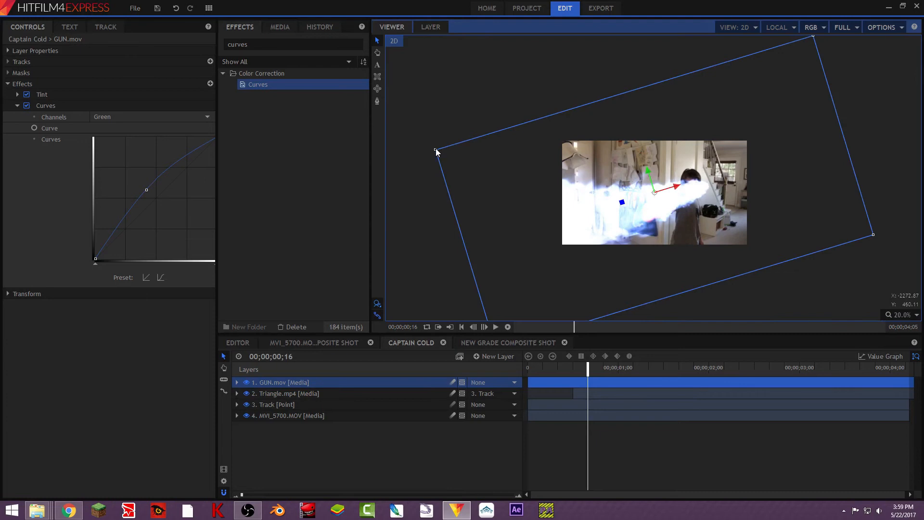
left_click(437, 150)
left_click(254, 383)
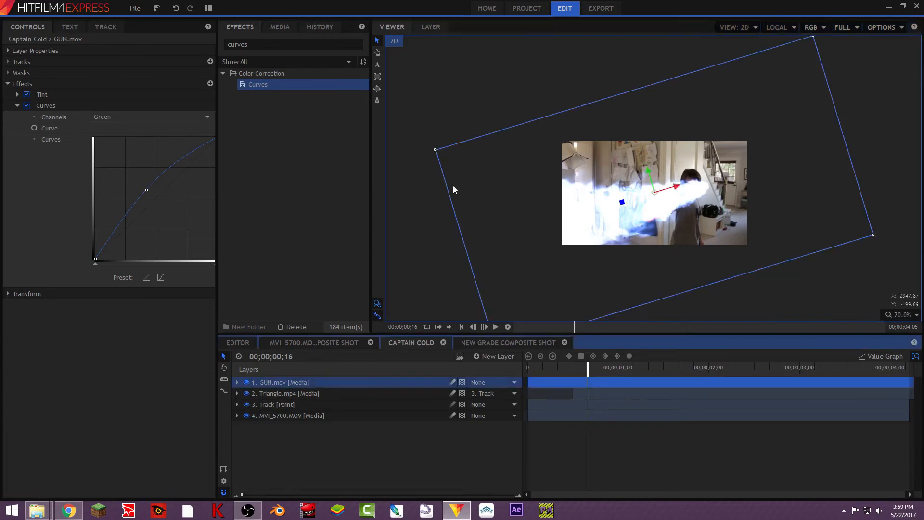
left_click_drag(436, 149, 524, 163)
left_click_drag(619, 182, 619, 221)
- Shift the GUN.mov blast so its origin sits at the toy gun's nozzle
scroll(617, 215, "up", 3)
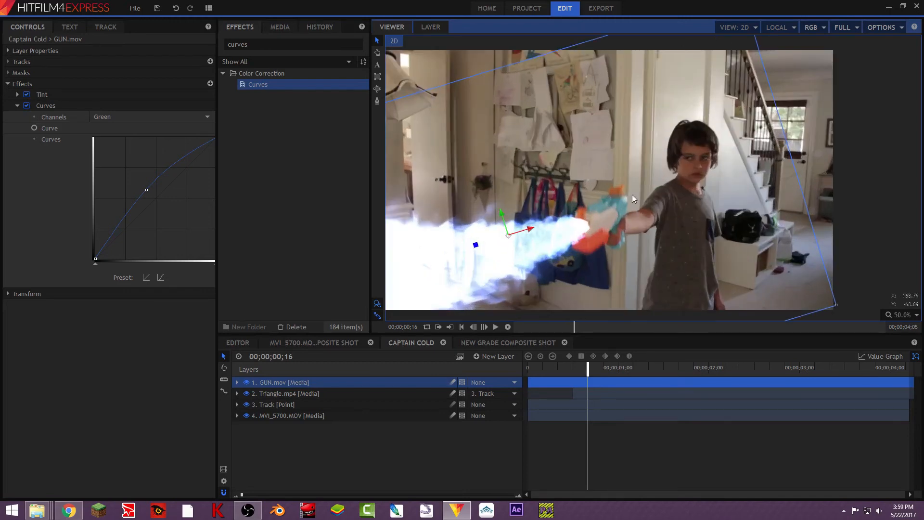
left_click(377, 52)
left_click_drag(471, 186, 546, 139)
left_click(378, 40)
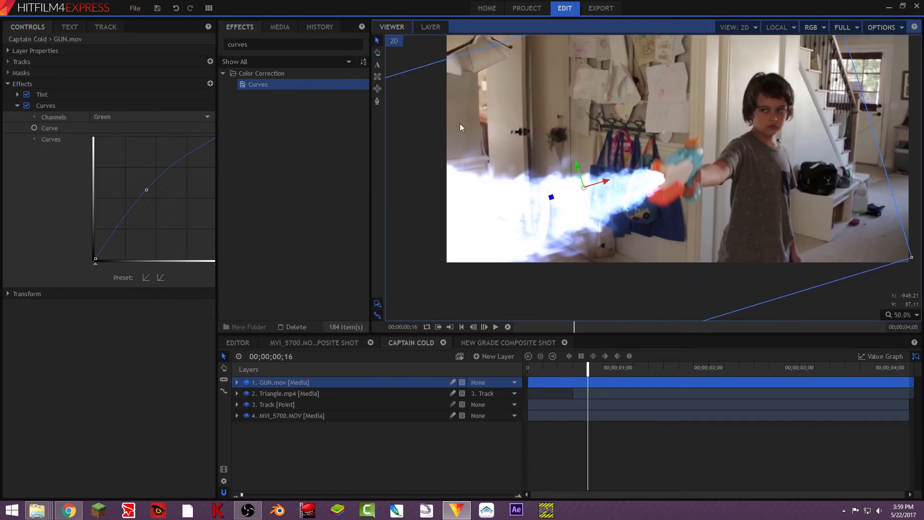
mouse_move(553, 203)
left_click_drag(552, 200, 579, 191)
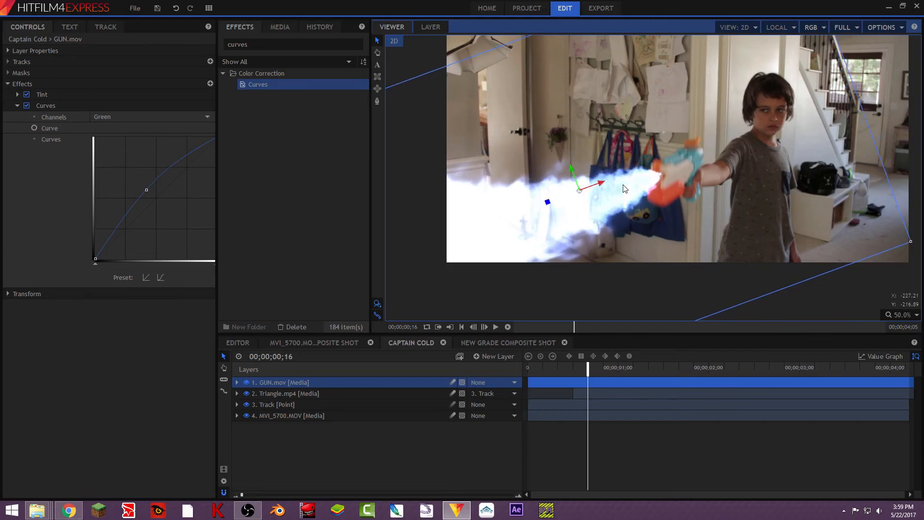
- Parent the GUN.mov layer to the 3. Track point layer and preview the playback
left_click(480, 383)
left_click(502, 411)
key("space")
key("space")
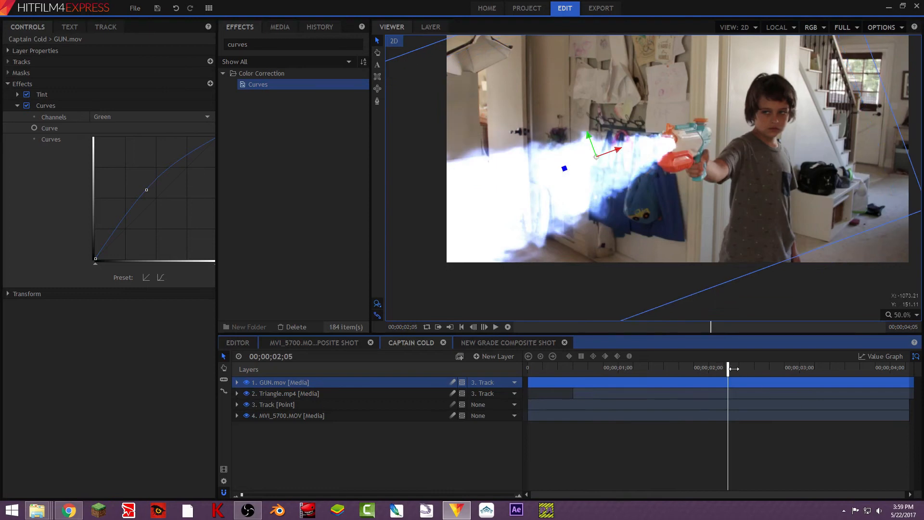
- Open GUN.mov's Transform properties and step frame by frame through the start of the blast to examine its alignment
left_click(690, 372)
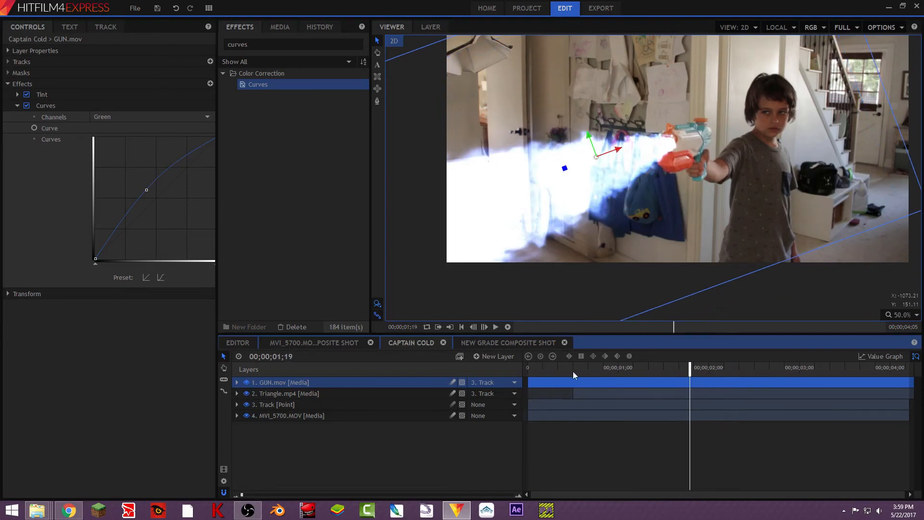
left_click(577, 369)
left_click_drag(578, 368, 572, 369)
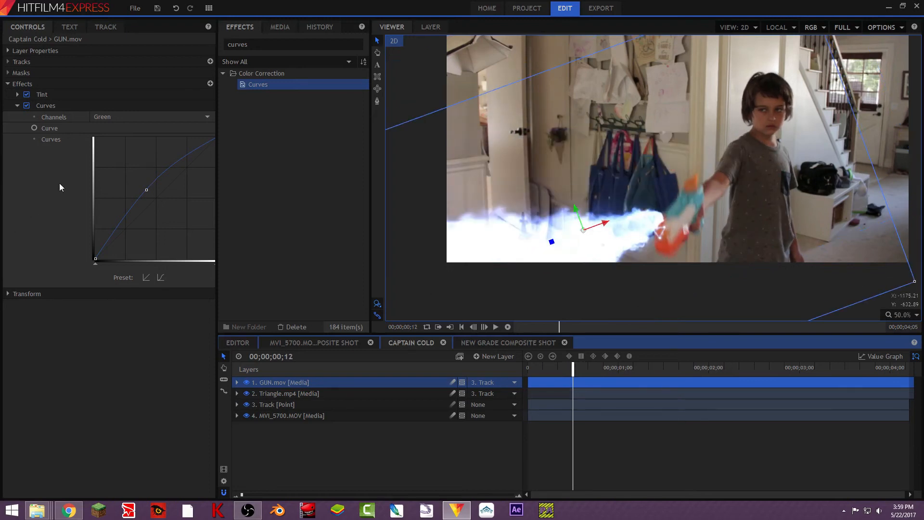
left_click(8, 83)
left_click(7, 96)
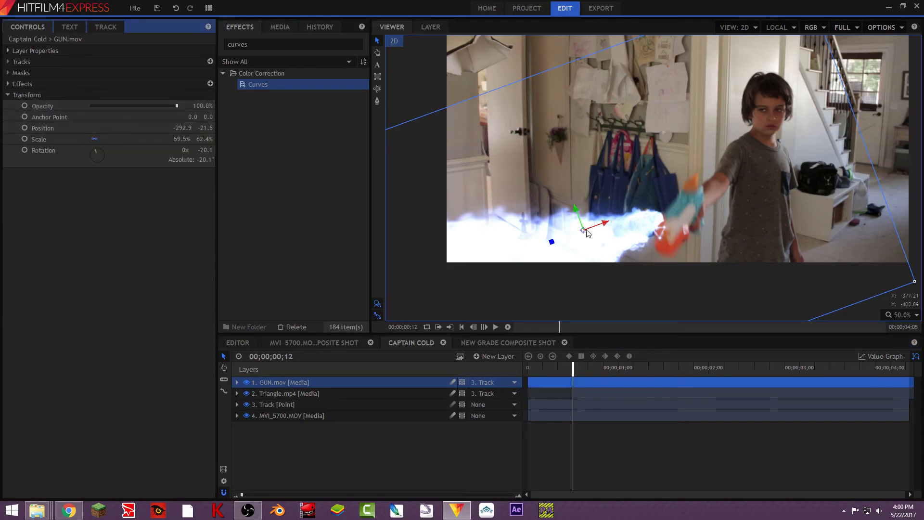
key("Left")
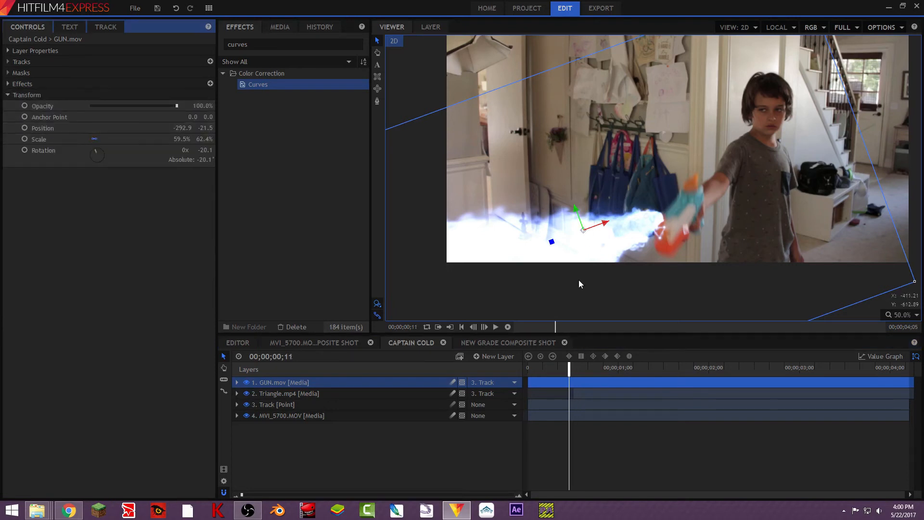
key("Right")
key("Right")
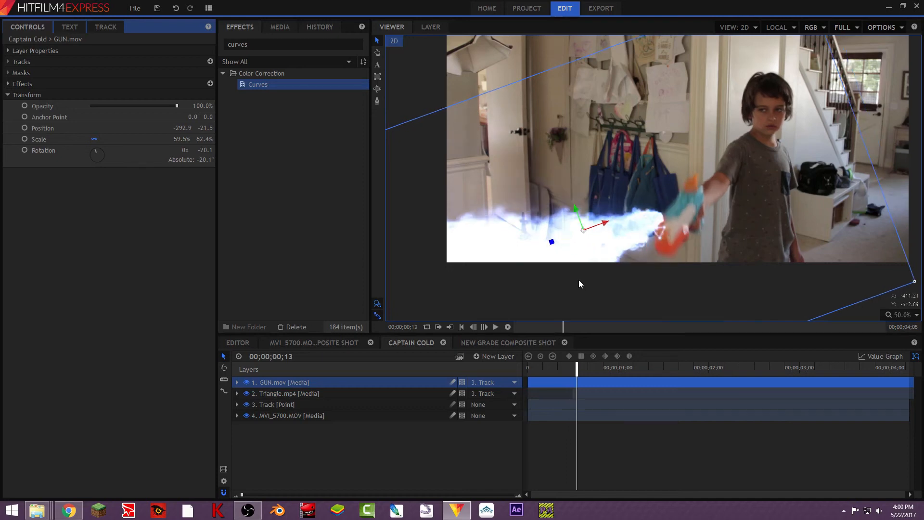
key("Right")
key("Right")
key("Right")
key("Right")
key("Right")
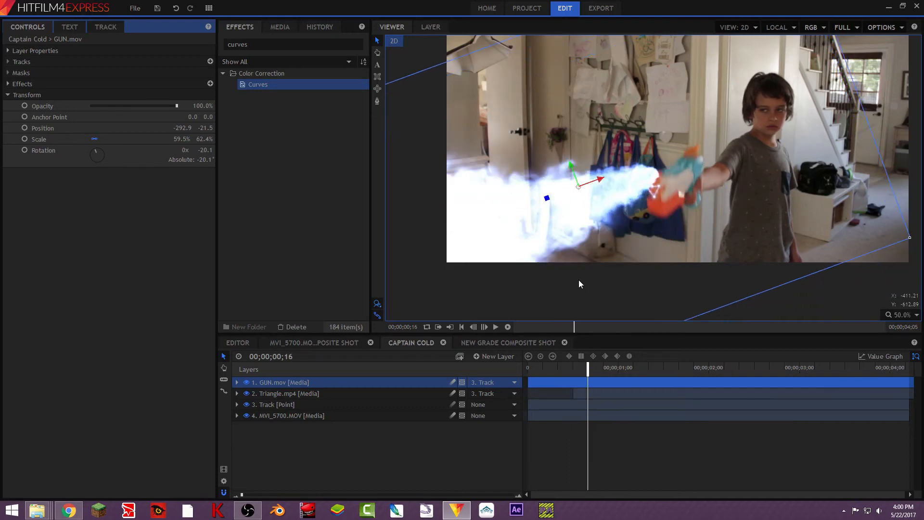
key("Right")
key("Right")
key("Right")
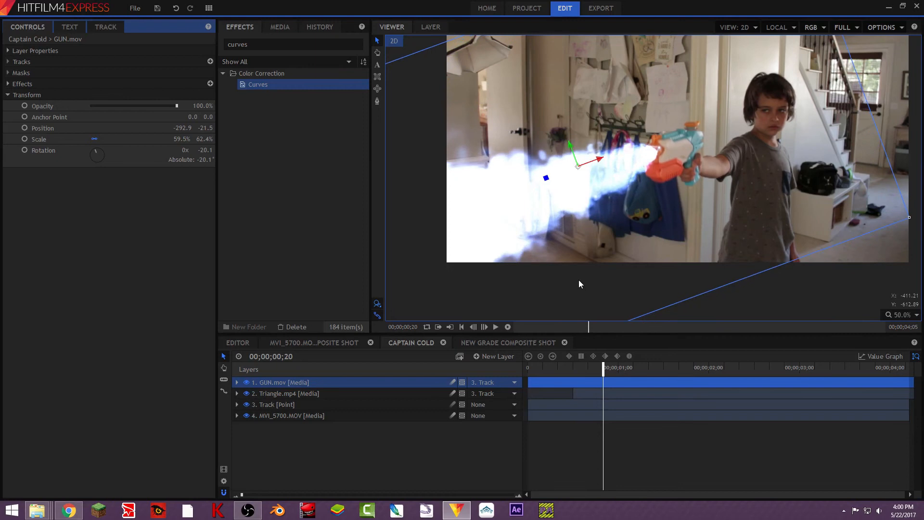
key("Right")
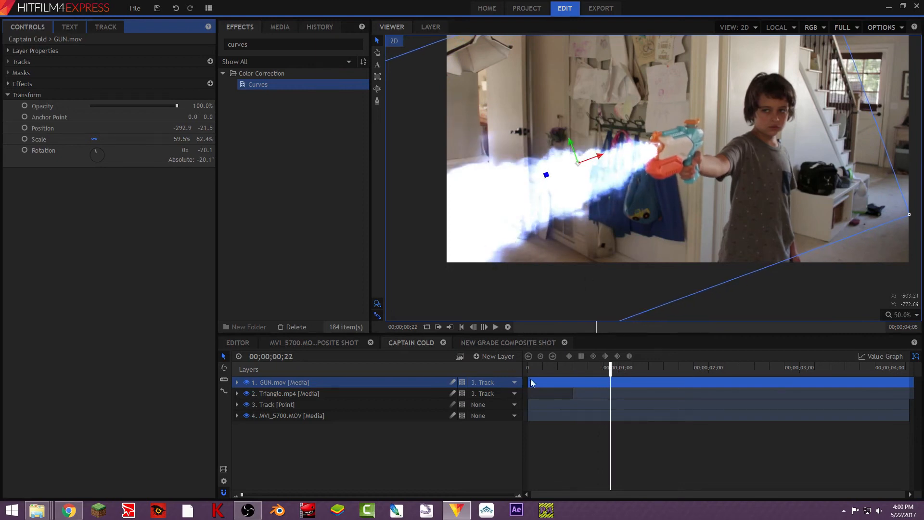
- Trim the GUN.mov layer's start so the blast begins at about 00;00;00;22
left_click_drag(527, 380, 615, 386)
key("Right")
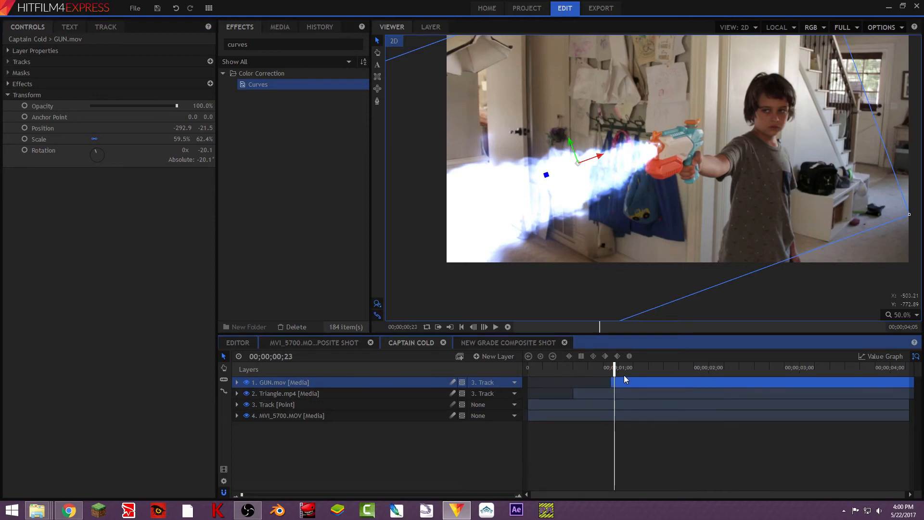
key("Left")
- Nudge the blast up to the nozzle and set a Position keyframe on GUN.mov, then step forward through frames
left_click_drag(573, 147, 571, 141)
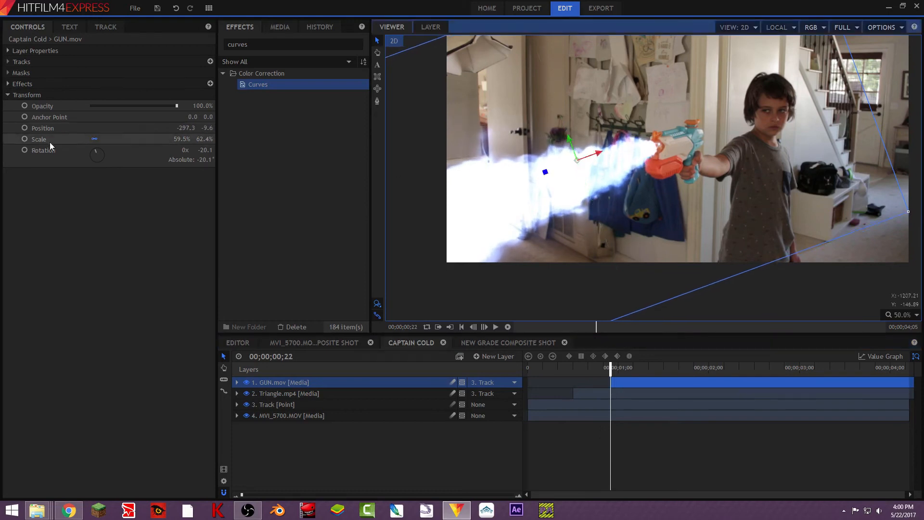
left_click(24, 127)
key("Right")
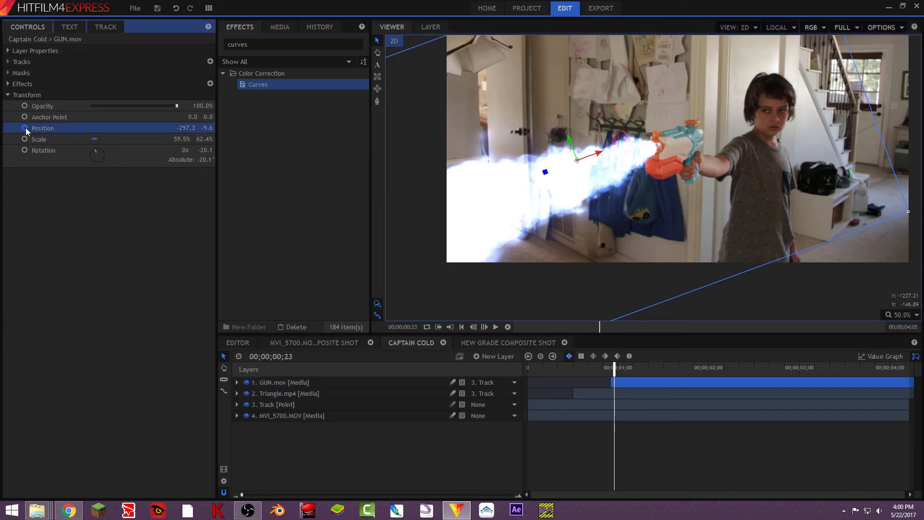
key("Right")
key("Right")
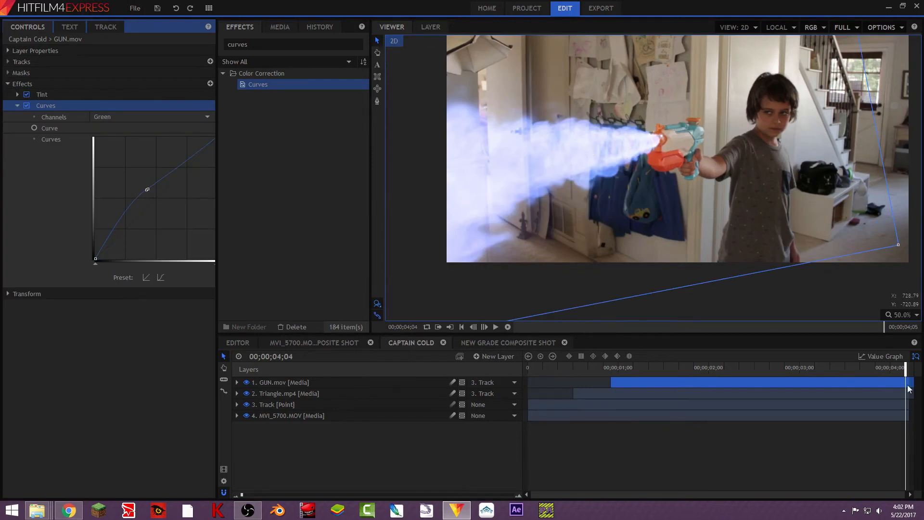
left_click_drag(906, 369, 629, 405)
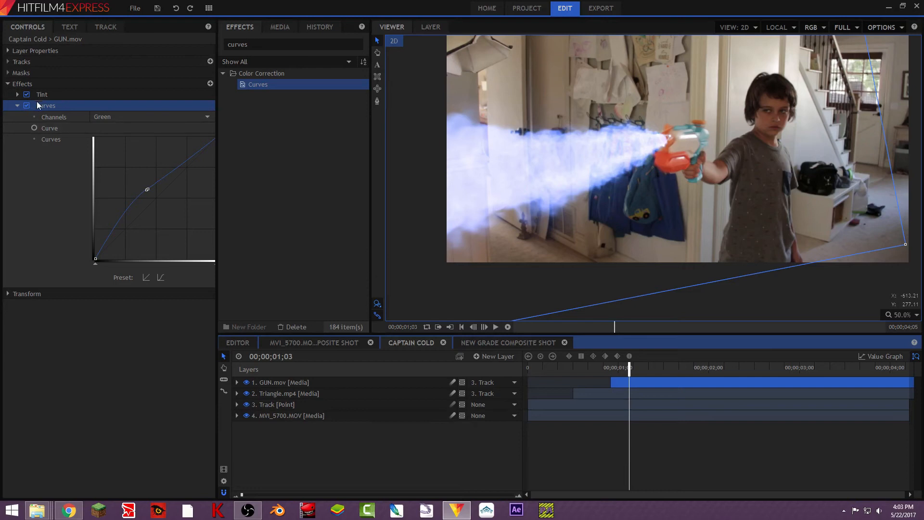
left_click(18, 105)
left_click(8, 84)
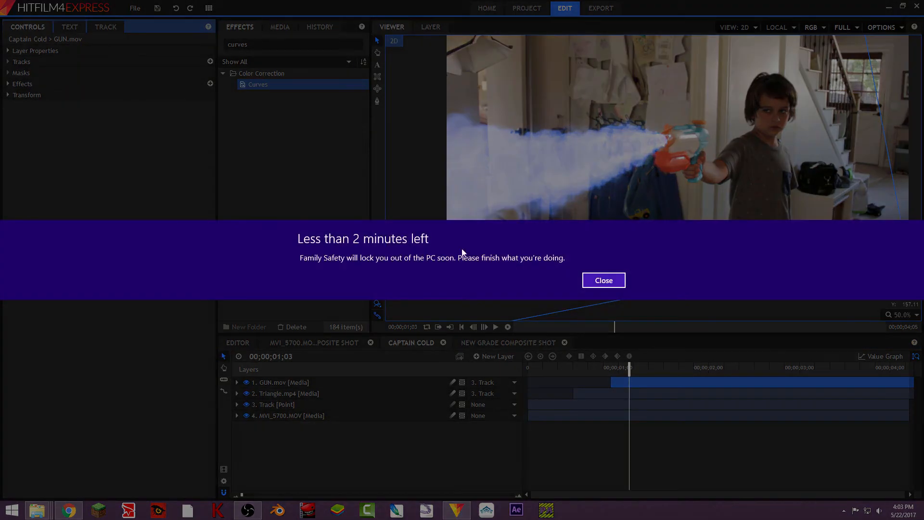
left_click(604, 281)
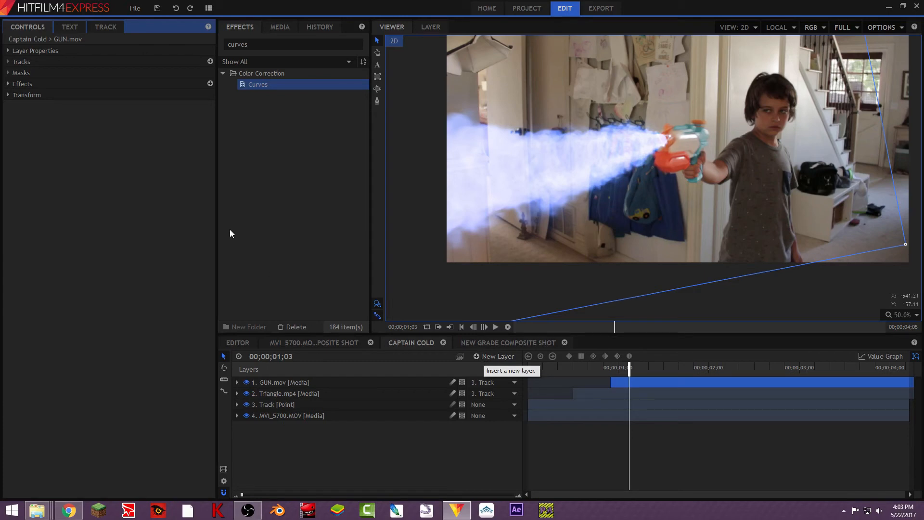
- Add FOGGY.avi from the project media to the top of the Captain Cold timeline and position it at the gun
left_click(281, 27)
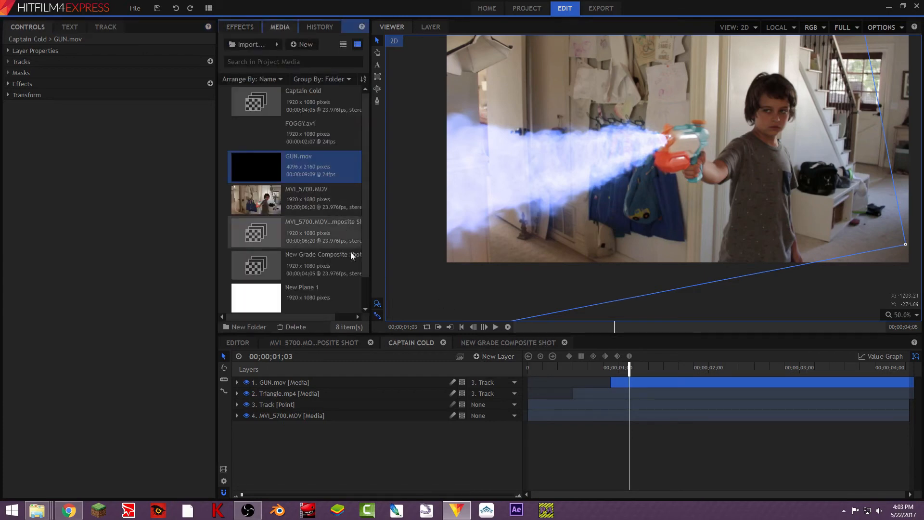
left_click_drag(302, 131, 341, 385)
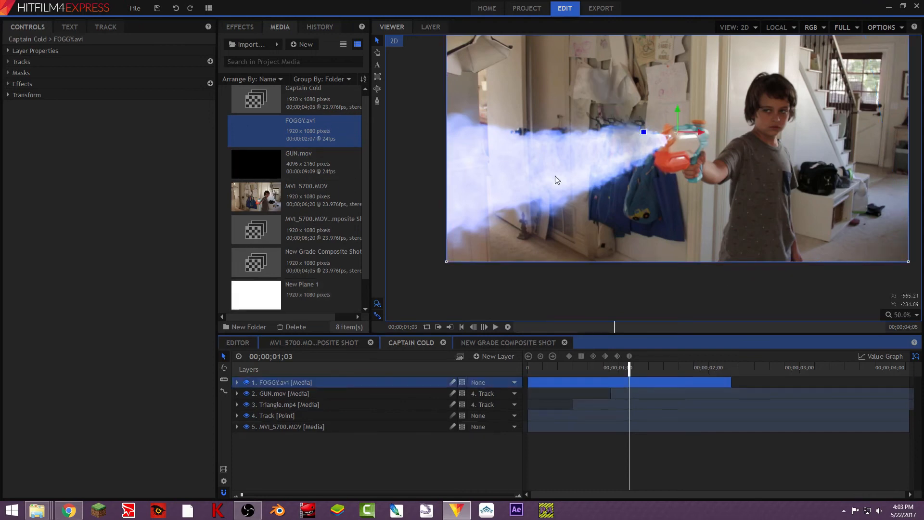
left_click_drag(672, 128, 752, 192)
scroll(731, 198, "down", 3)
scroll(708, 126, "up", 3)
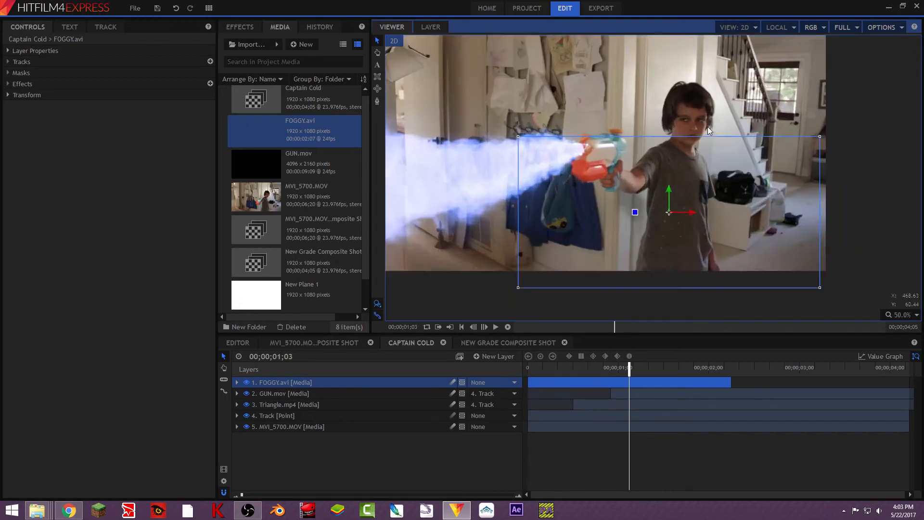
left_click_drag(657, 234, 622, 202)
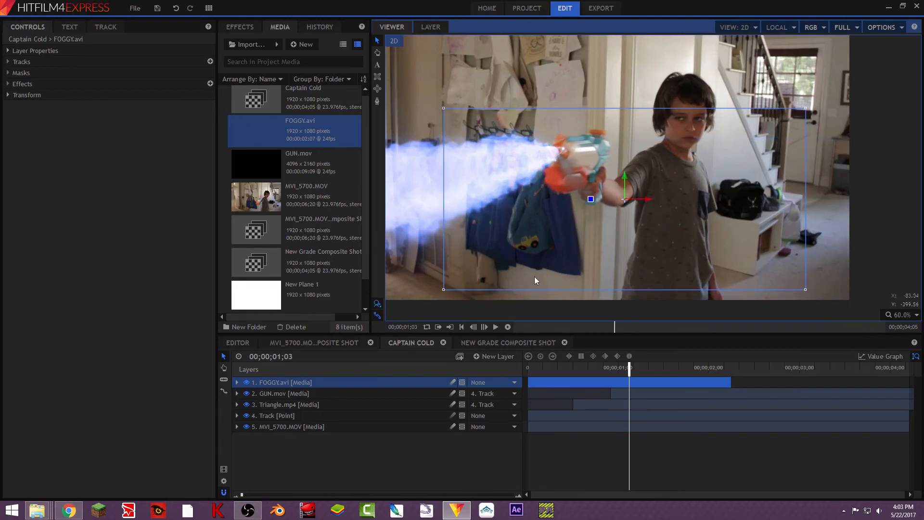
- Parent the FOGGY.avi layer to the 4. Track point layer and duplicate it
left_click(479, 383)
left_click(488, 421)
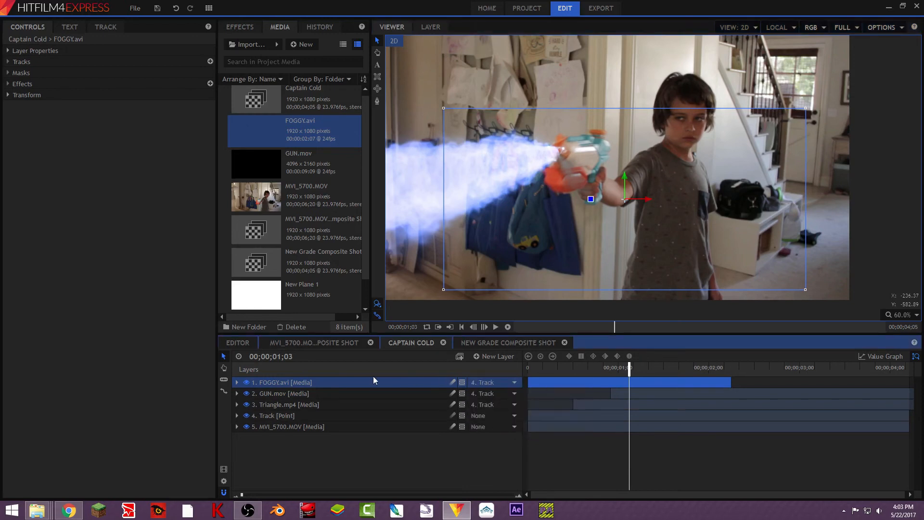
key("ctrl+d")
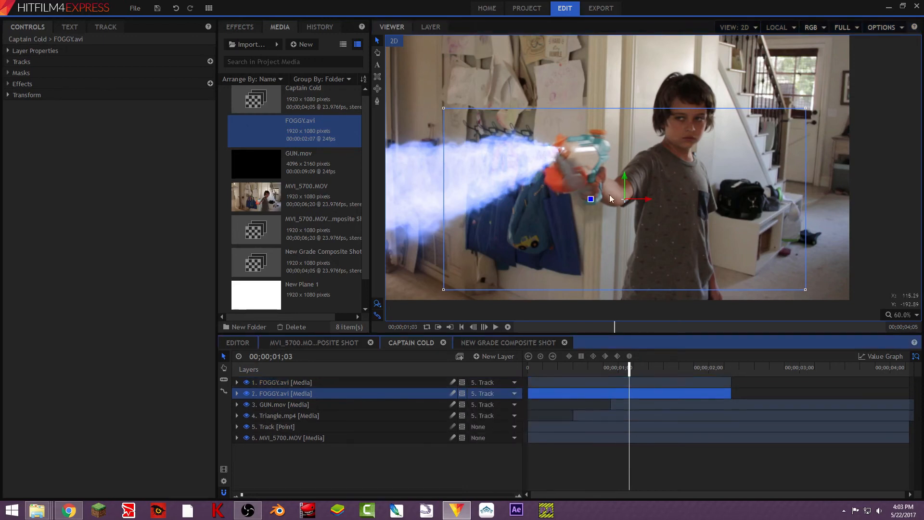
- Rotate and move the duplicate fog layer, and reorder it beneath the GUN.mov layer
left_click_drag(591, 198, 598, 48)
left_click_drag(624, 198, 530, 228)
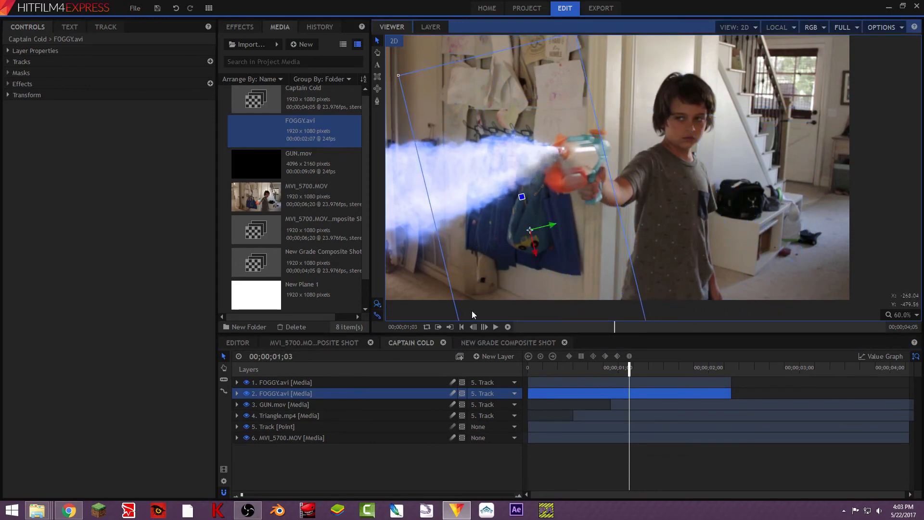
left_click_drag(302, 396, 300, 409)
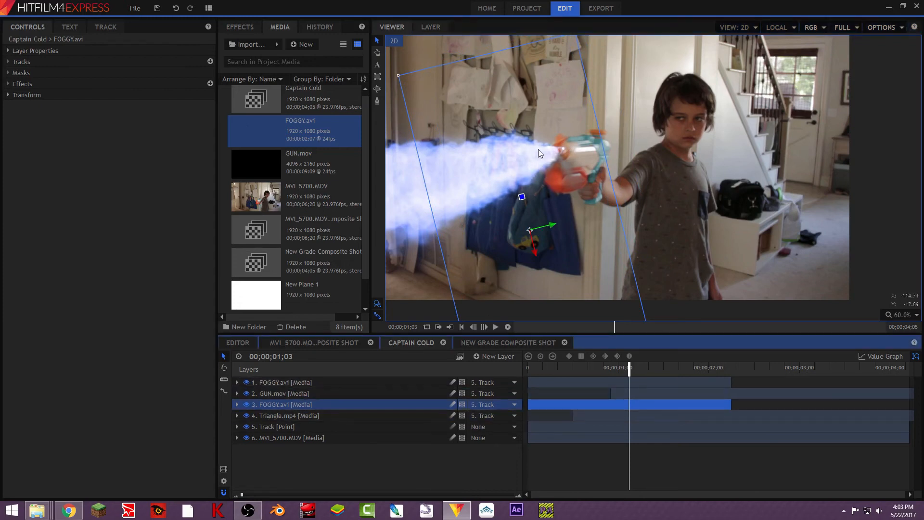
- Set the lower FOGGY.avi layer's blend mode to Add in its layer properties
left_click(7, 52)
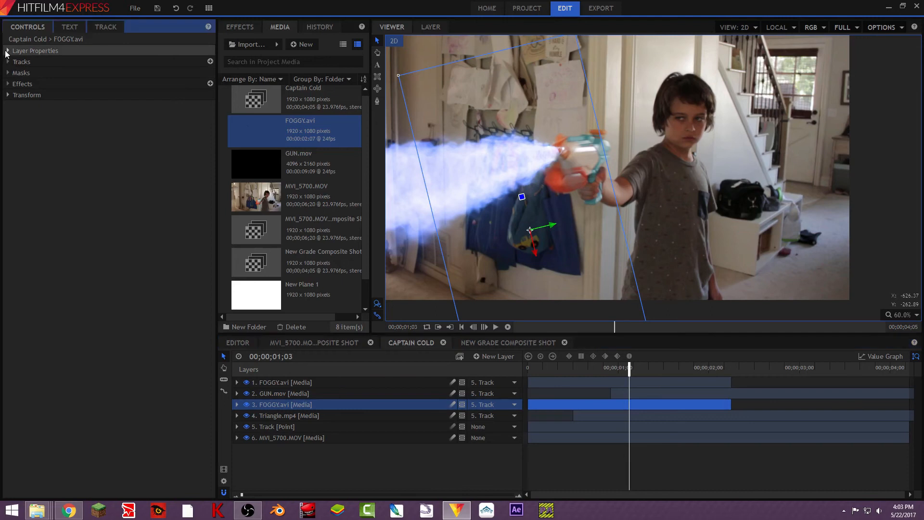
left_click(7, 51)
left_click(158, 85)
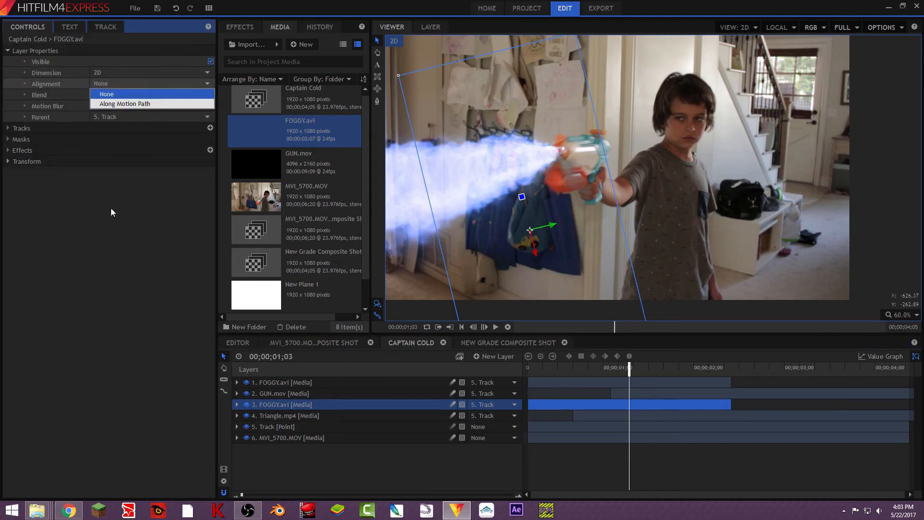
left_click(154, 94)
left_click(144, 115)
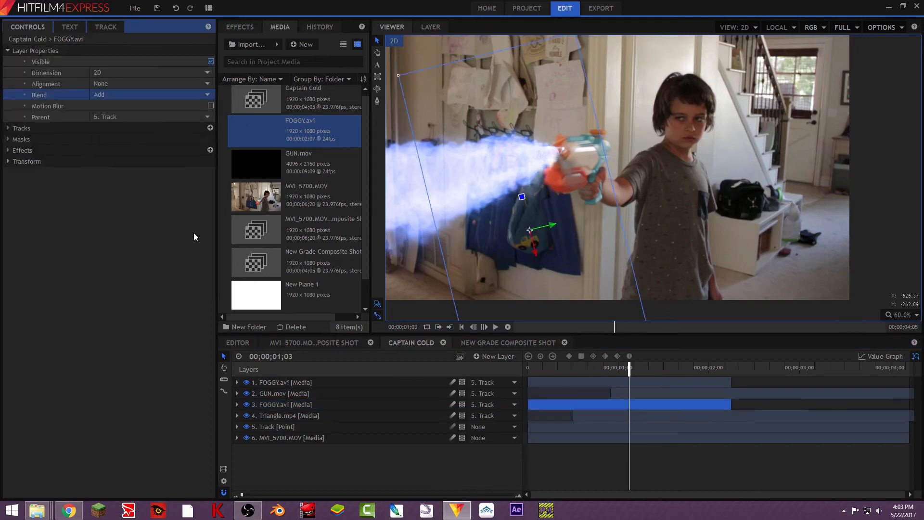
- Select the top FOGGY.avi layer and set its blend mode to Add as well
left_click(291, 382)
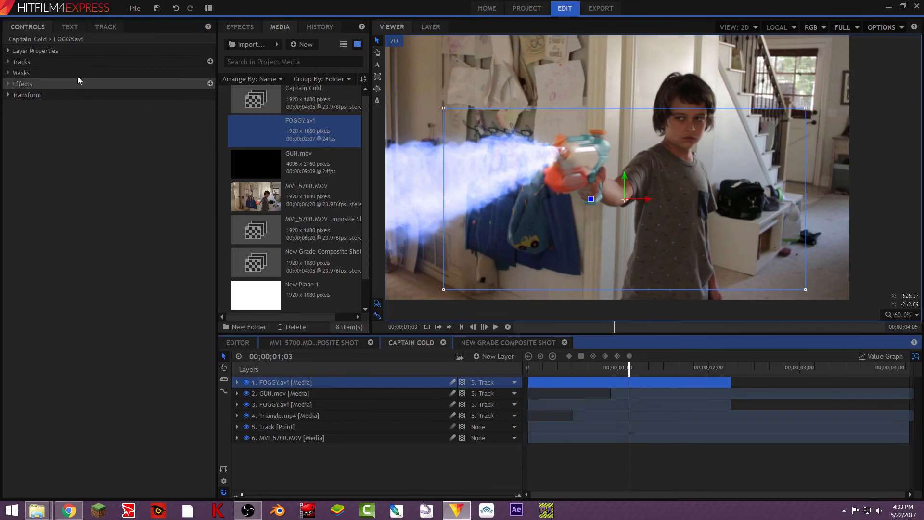
left_click(7, 51)
left_click(123, 95)
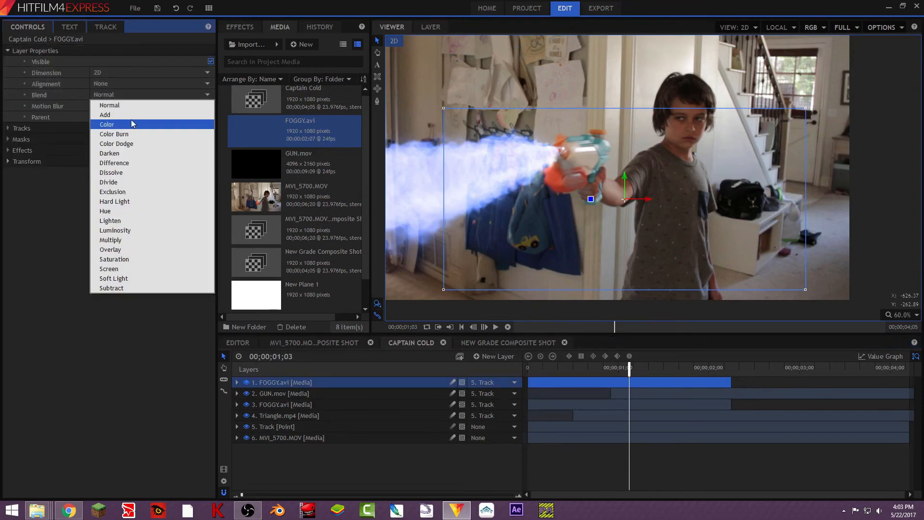
left_click(132, 116)
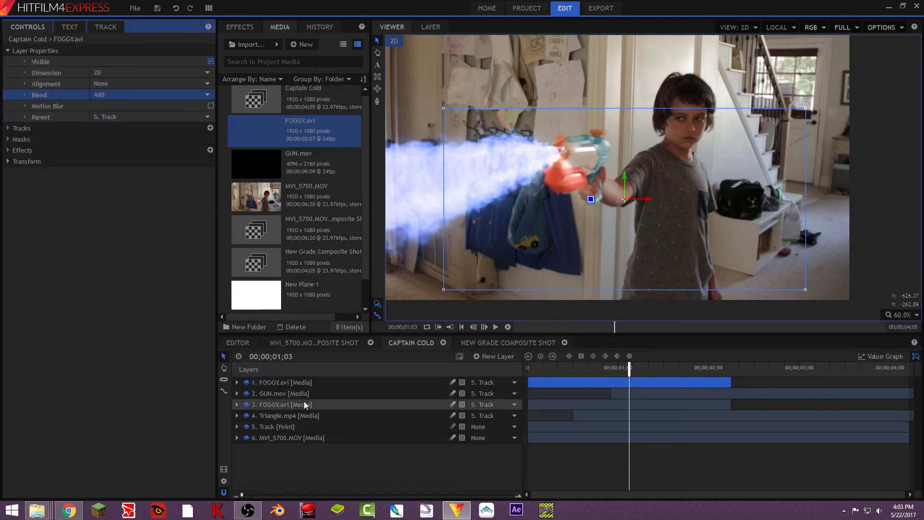
left_click(278, 510)
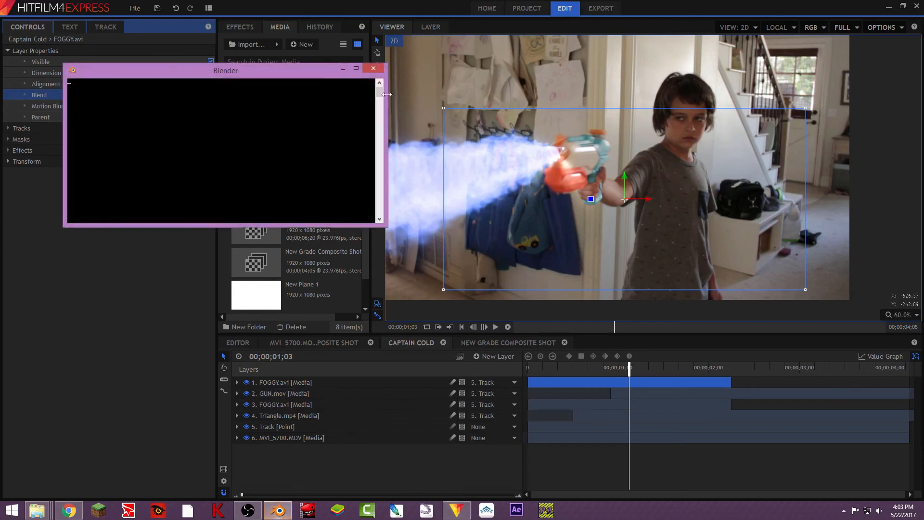
left_click(374, 69)
left_click(377, 66)
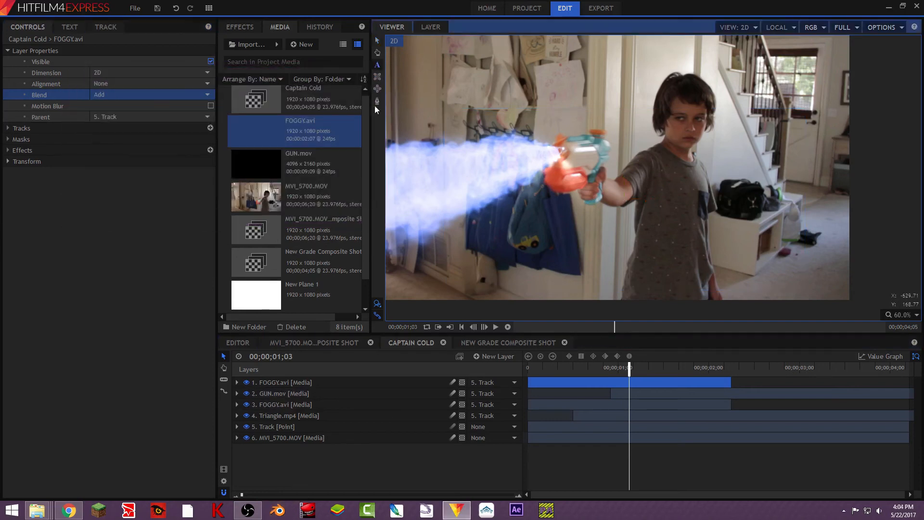
- Add a new Grade layer to the top of the Captain Cold timeline
left_click(379, 43)
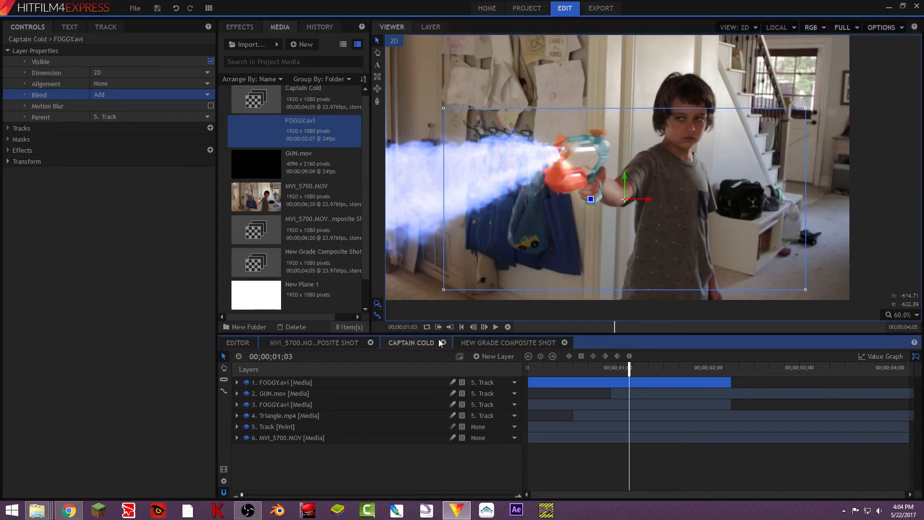
left_click(498, 357)
left_click(500, 394)
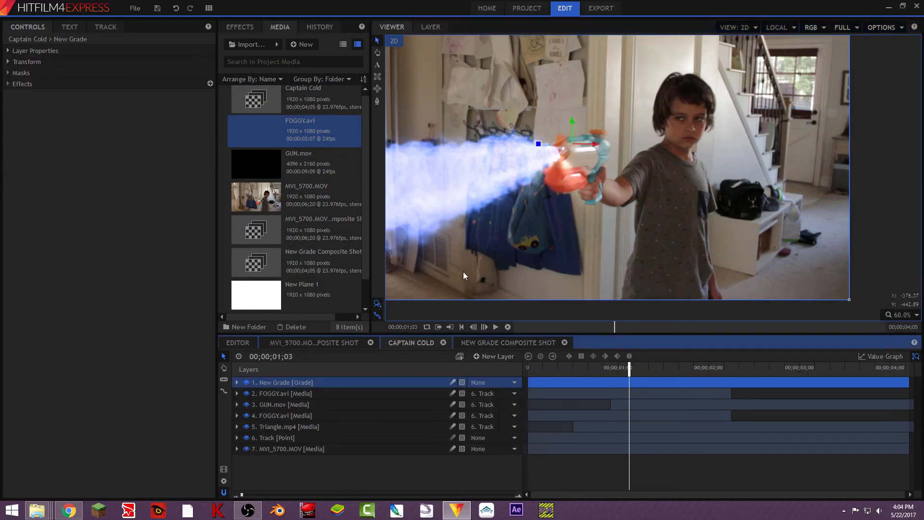
- Draw a freehand mask on the Grade layer around the toy gun
left_click(377, 101)
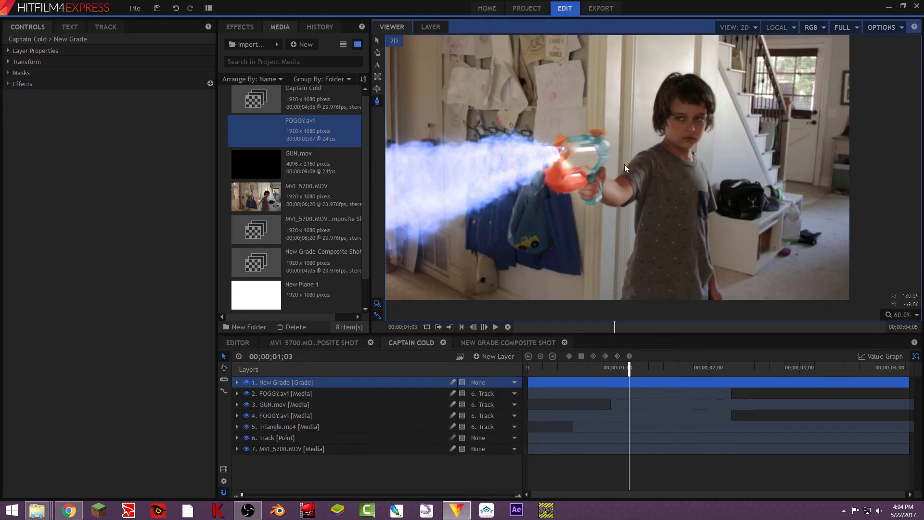
left_click(613, 156)
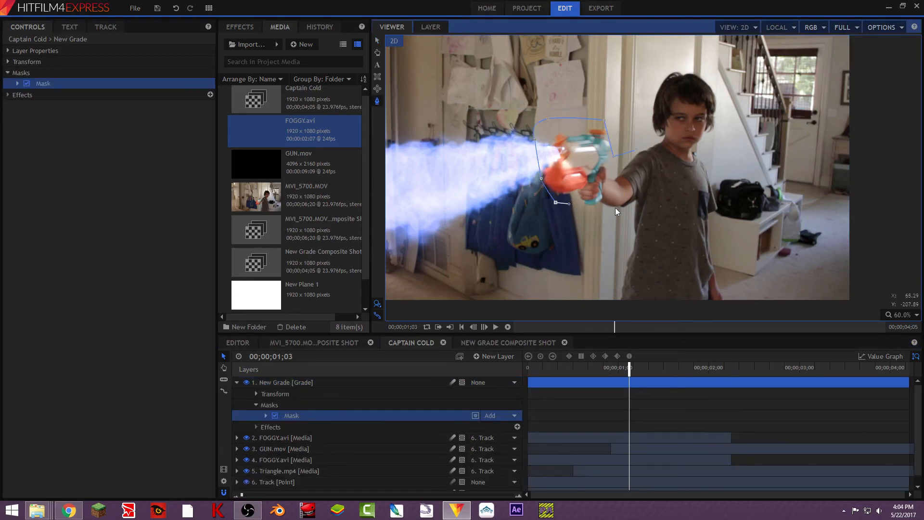
left_click(651, 170)
left_click(628, 289)
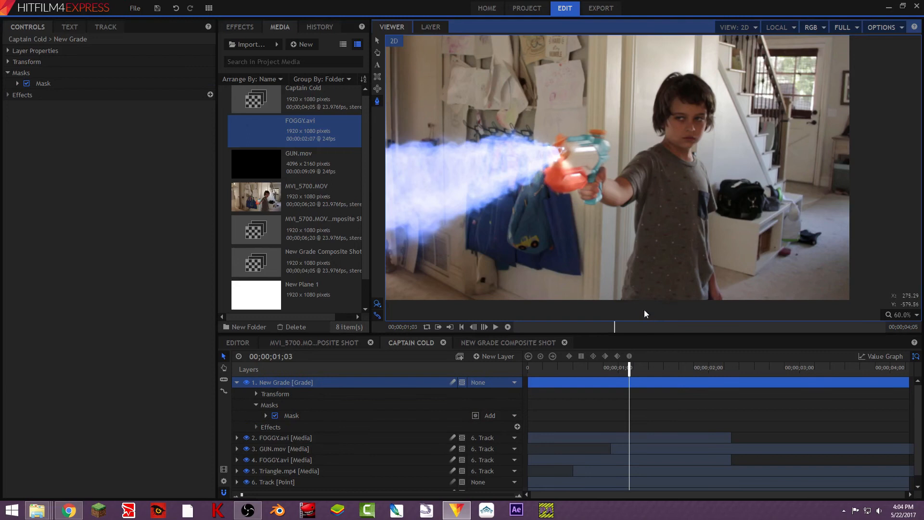
- Draw a second mask on the Grade layer outlining the boy's body
left_click(655, 295)
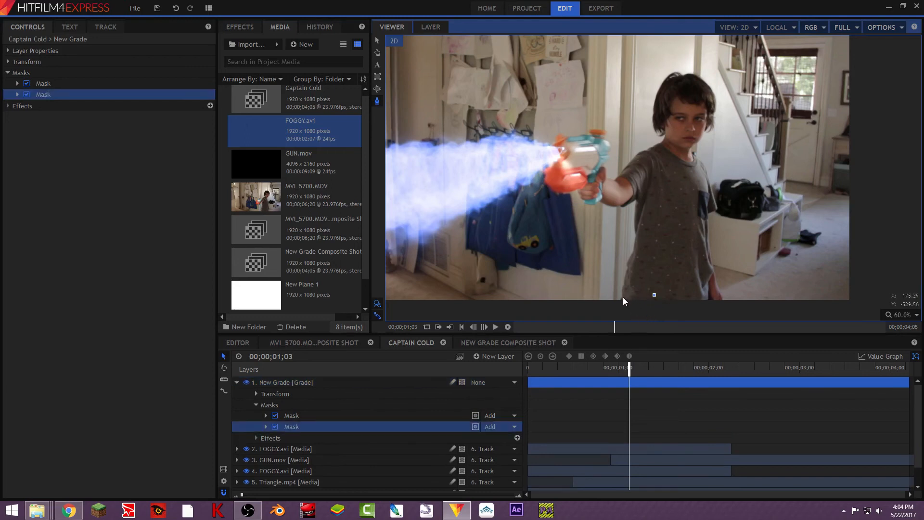
left_click(637, 203)
left_click(638, 150)
left_click(683, 184)
left_click(683, 240)
left_click(690, 281)
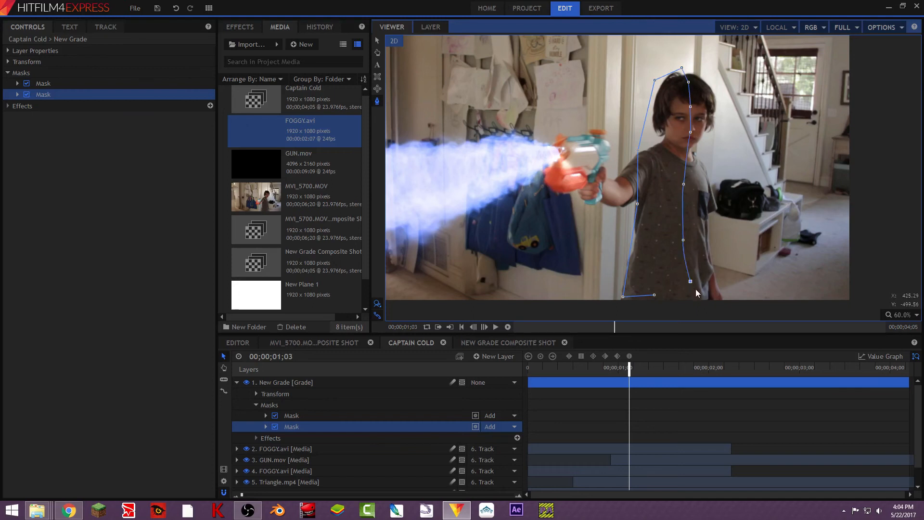
left_click(654, 296)
- Adjust the second mask's points around the boy's head, then collapse the Grade layer
left_click_drag(655, 80, 660, 85)
left_click_drag(659, 87, 701, 92)
left_click(688, 81)
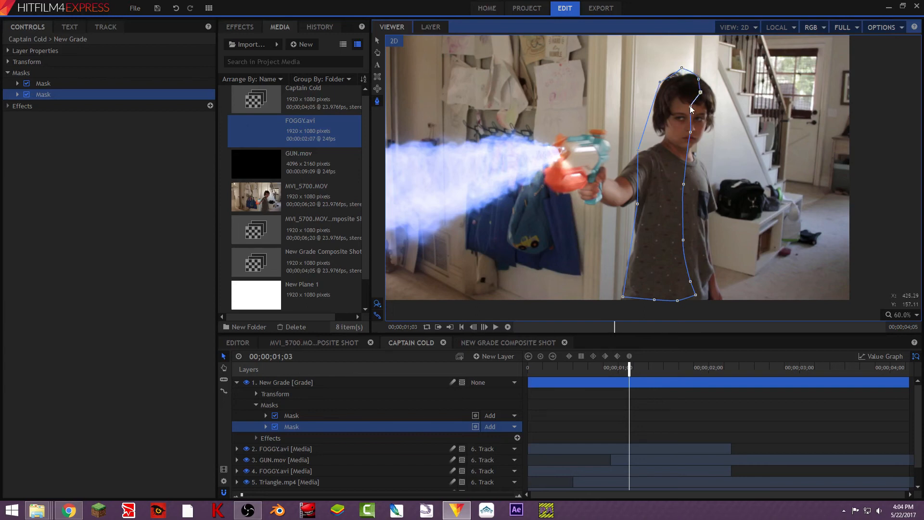
left_click_drag(695, 137, 692, 139)
left_click(237, 382)
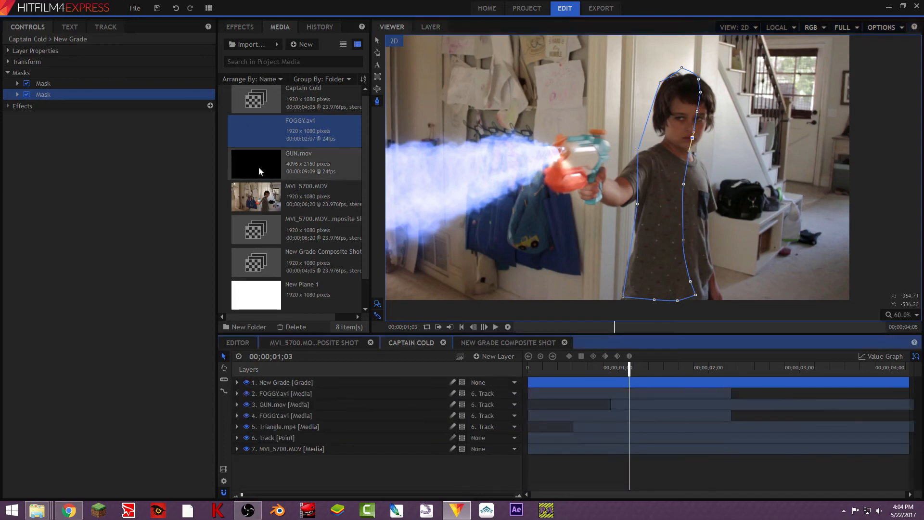
- Apply a Curves effect to the Grade layer and switch its channel to Blue
left_click(240, 27)
left_click_drag(264, 87, 299, 380)
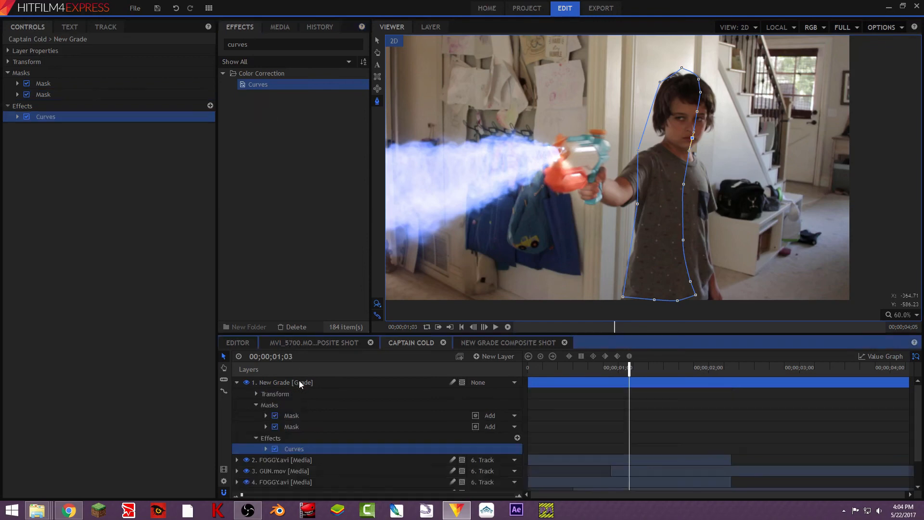
left_click(25, 116)
left_click(18, 117)
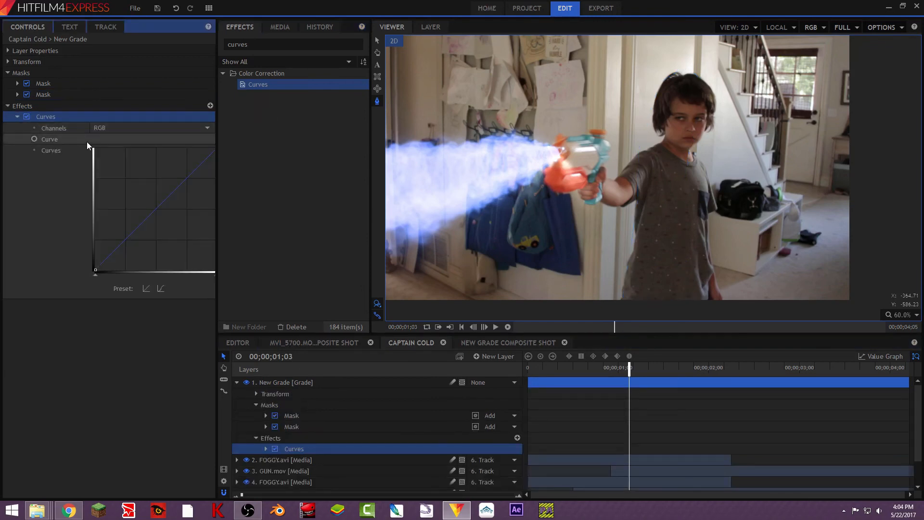
left_click(123, 127)
left_click(123, 167)
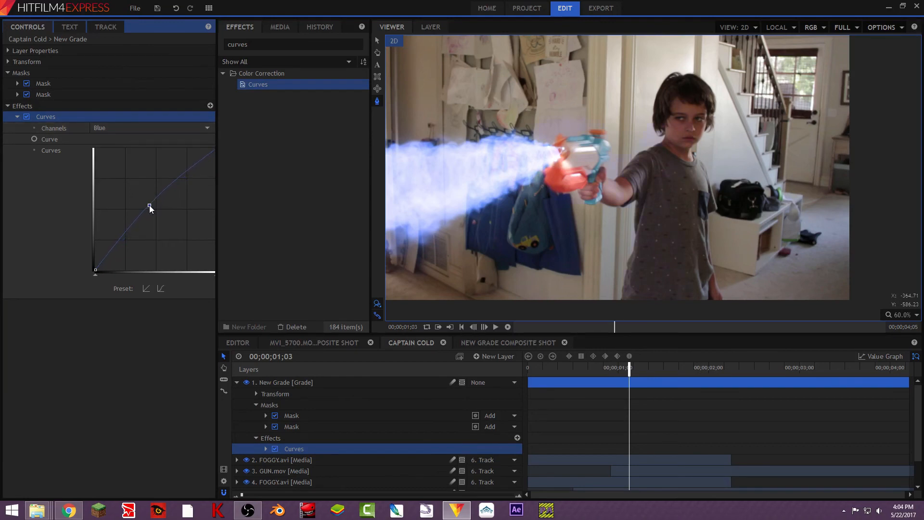
- Open the first mask's shape properties and enter a value of 10
left_click(237, 382)
left_click(17, 83)
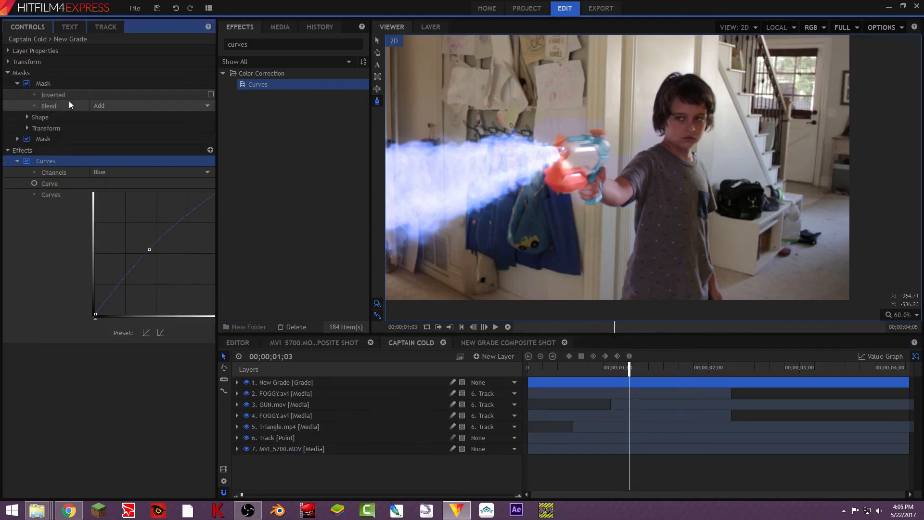
left_click(27, 117)
left_click(205, 150)
type("10")
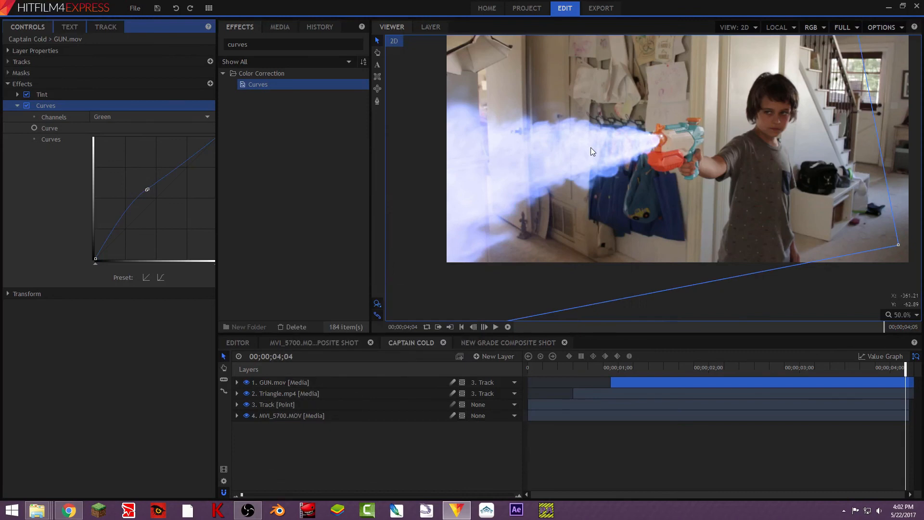
left_click_drag(904, 366, 628, 401)
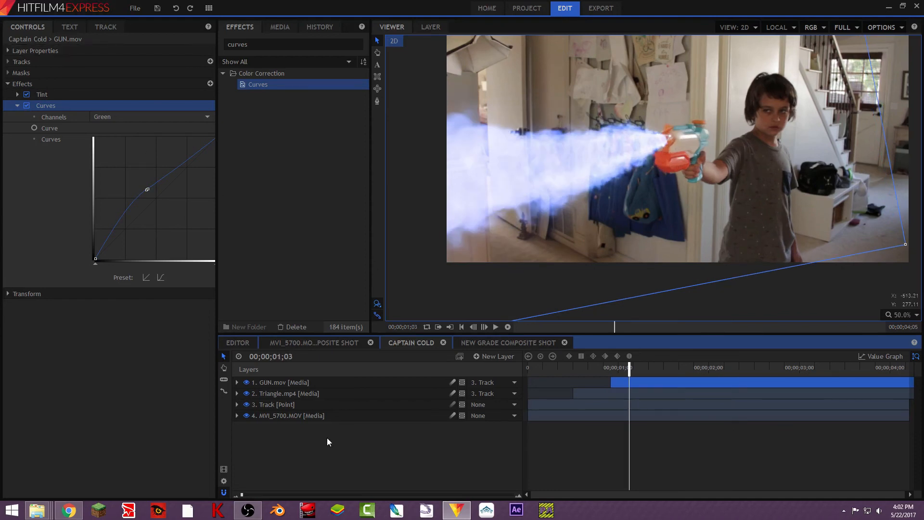
left_click(18, 106)
left_click(8, 84)
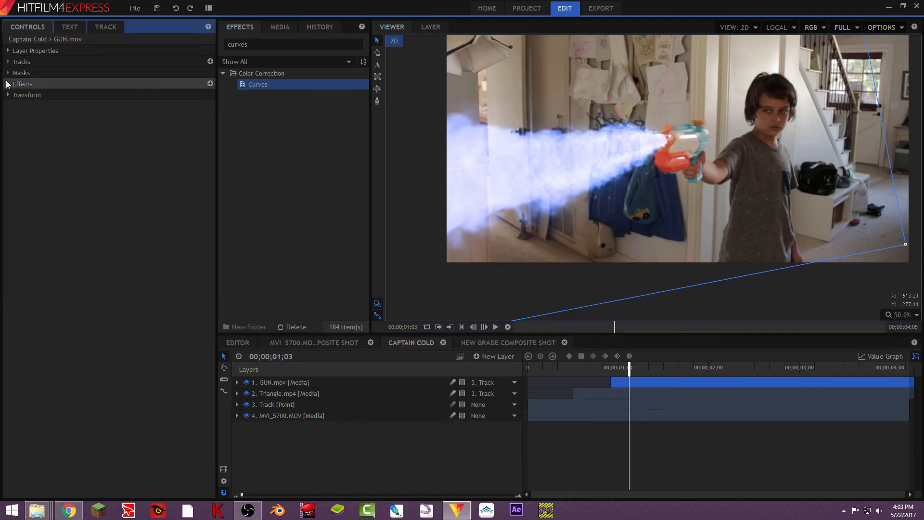
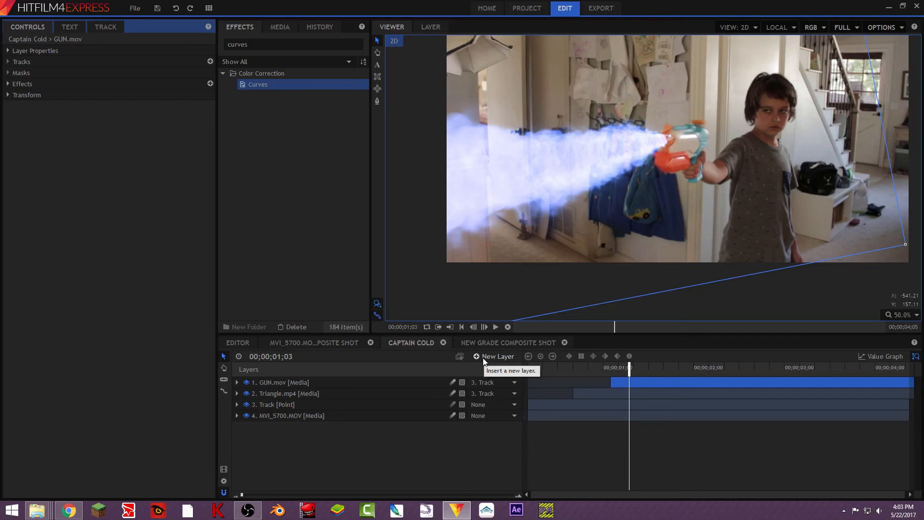
- Add FOGGY.avi as the top layer, scaled down over the boy's gun arm, and parent it to the Track point
left_click(281, 27)
left_click_drag(302, 132, 337, 381)
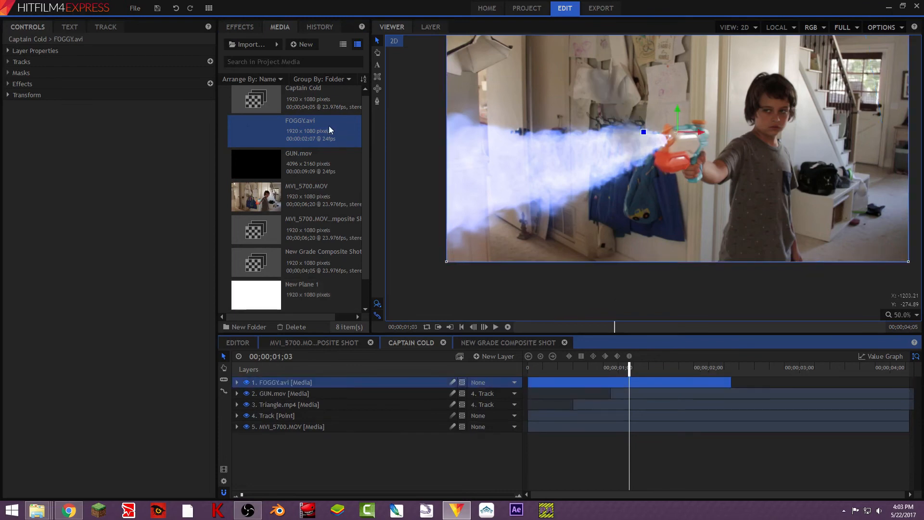
left_click_drag(681, 129, 754, 194)
scroll(655, 134, "down", 3)
scroll(714, 148, "up", 3)
left_click_drag(658, 232, 622, 201)
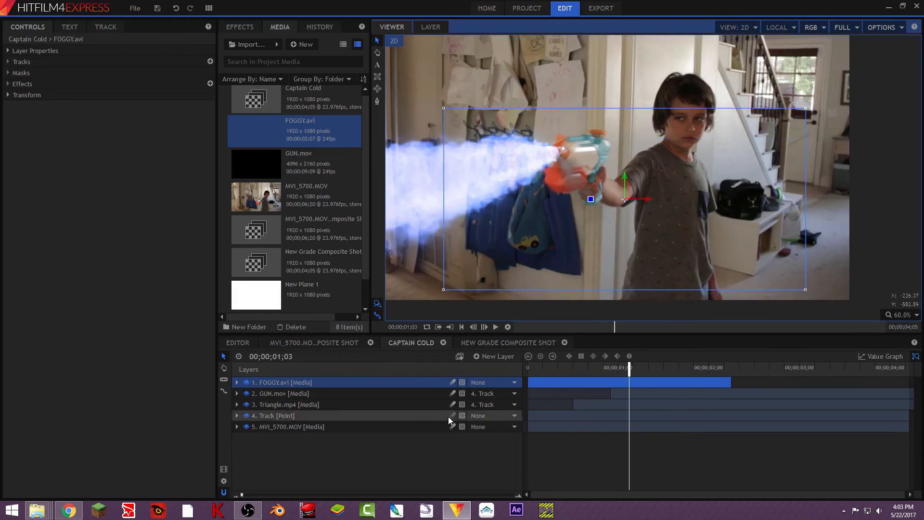
left_click(482, 382)
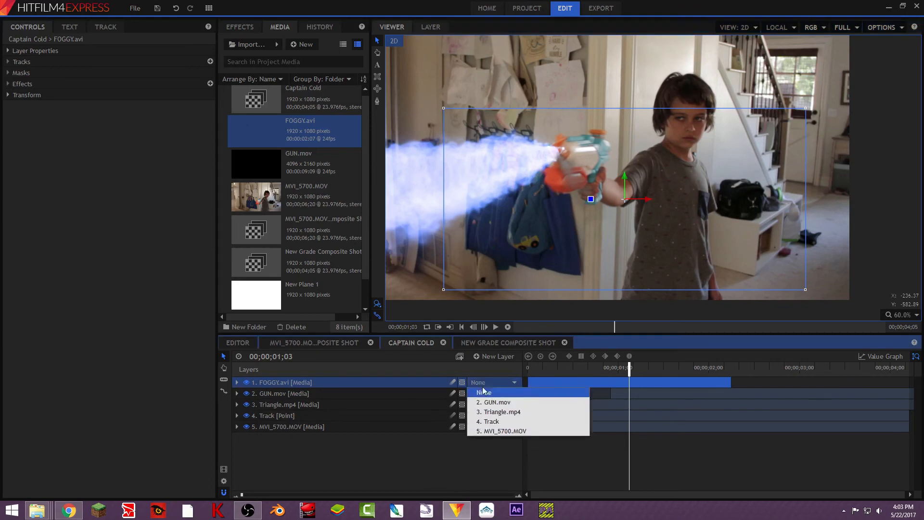
left_click(503, 421)
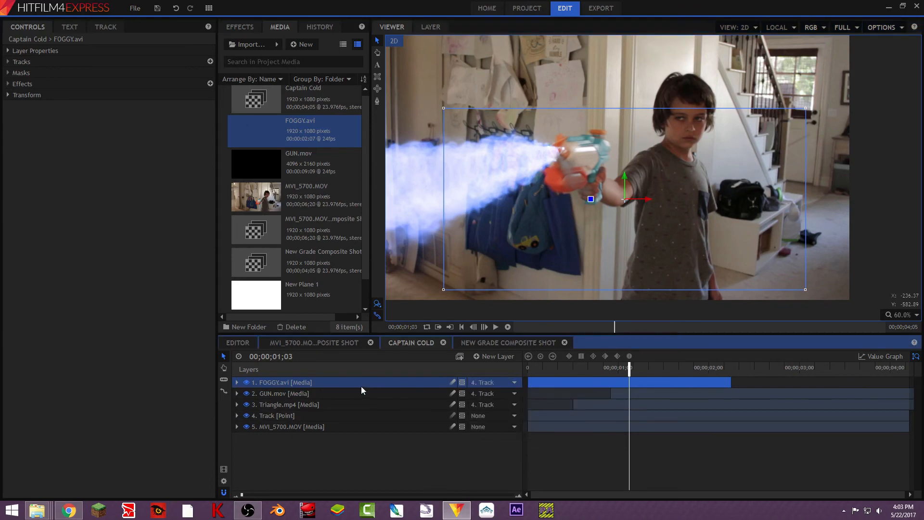
- Duplicate the fog layer, placing the copy rotated beneath the gun's blast and ordered below GUN.mov
key("ctrl+d")
left_click_drag(583, 198, 597, 46)
left_click_drag(623, 199, 529, 228)
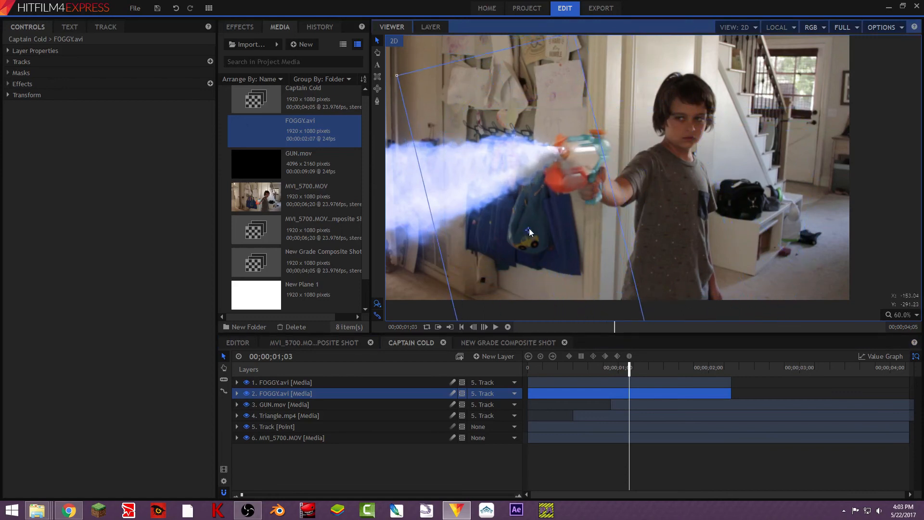
mouse_move(300, 398)
left_mouse_down()
mouse_move(300, 409)
mouse_move(310, 404)
left_mouse_up()
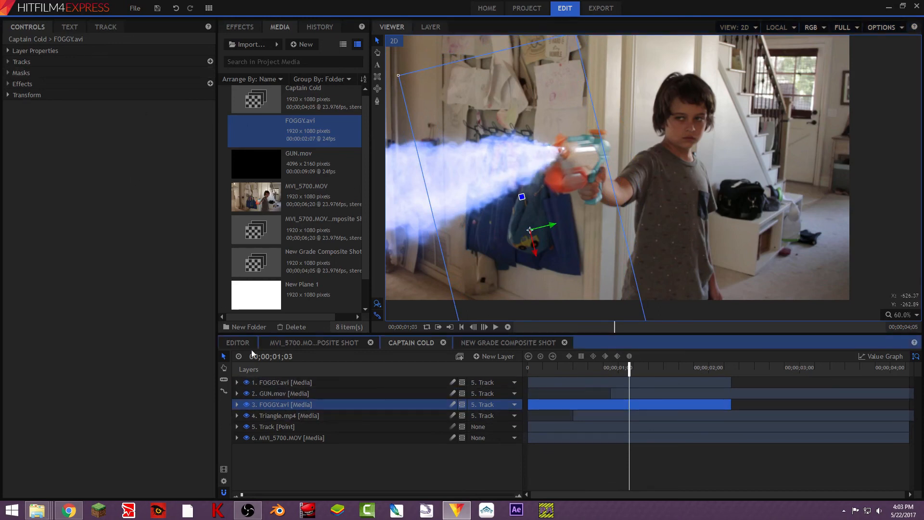
- Set the blend mode of both FOGGY.avi layers to Add
left_click(8, 51)
left_click(159, 94)
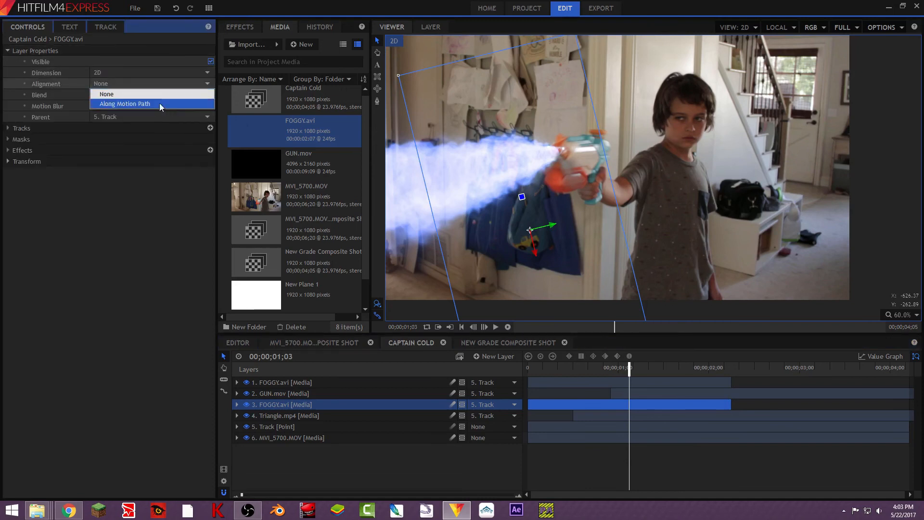
left_click(143, 97)
left_click(147, 95)
left_click(143, 114)
left_click(290, 380)
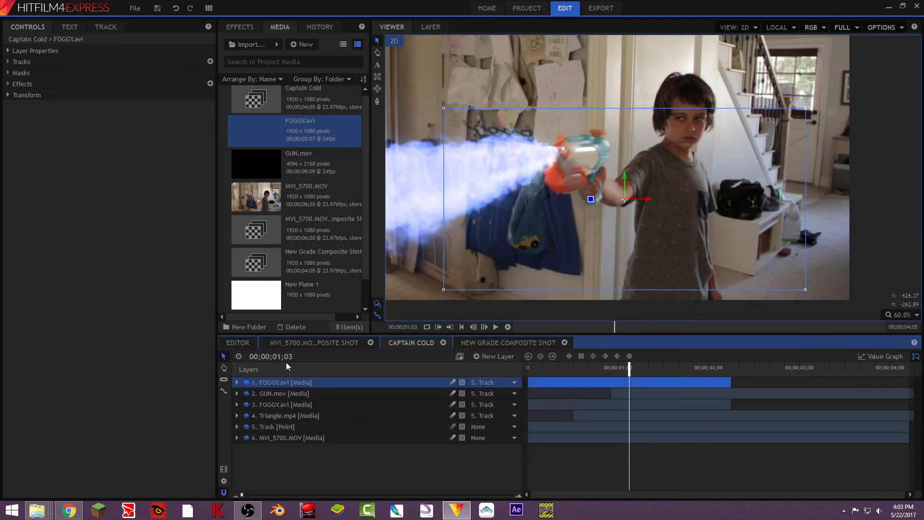
left_click(9, 51)
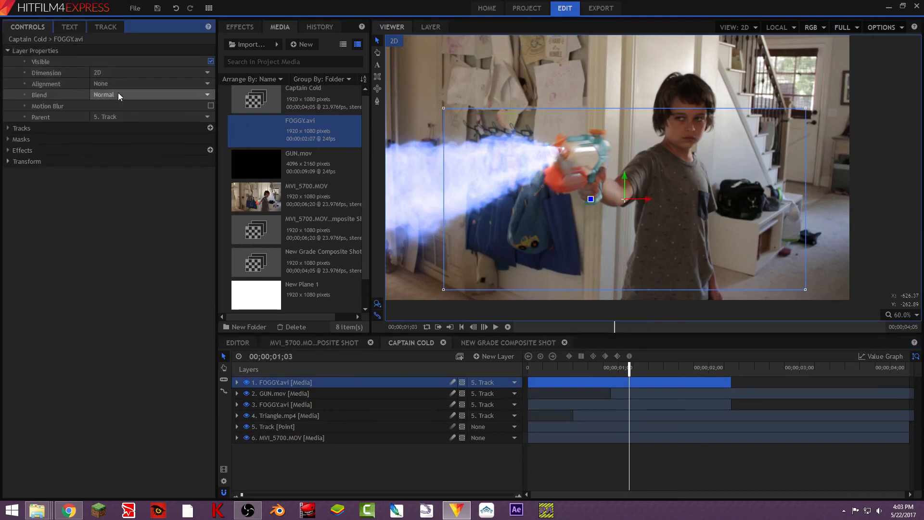
left_click(118, 95)
left_click(131, 115)
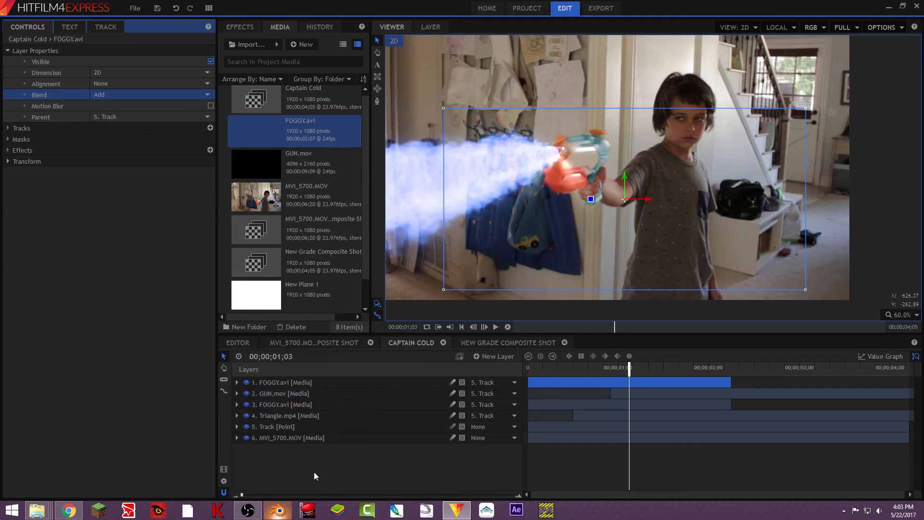
left_click(278, 510)
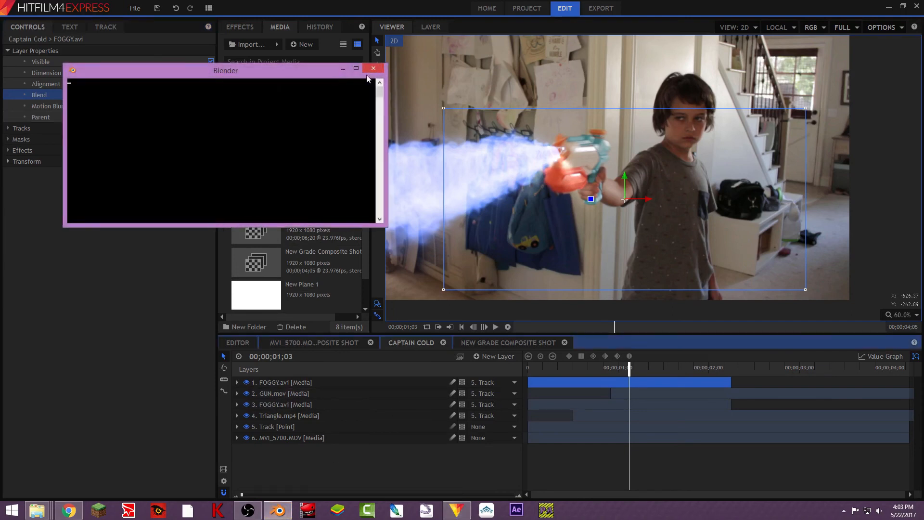
left_click(373, 68)
left_click(380, 45)
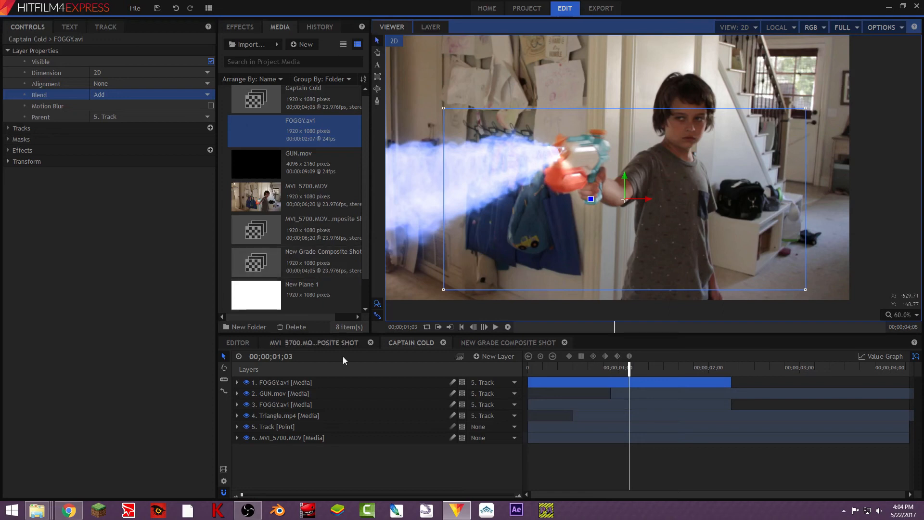
- Create a Grade layer and draw a mask on it around the gun and the boy's outstretched arm
left_click(498, 356)
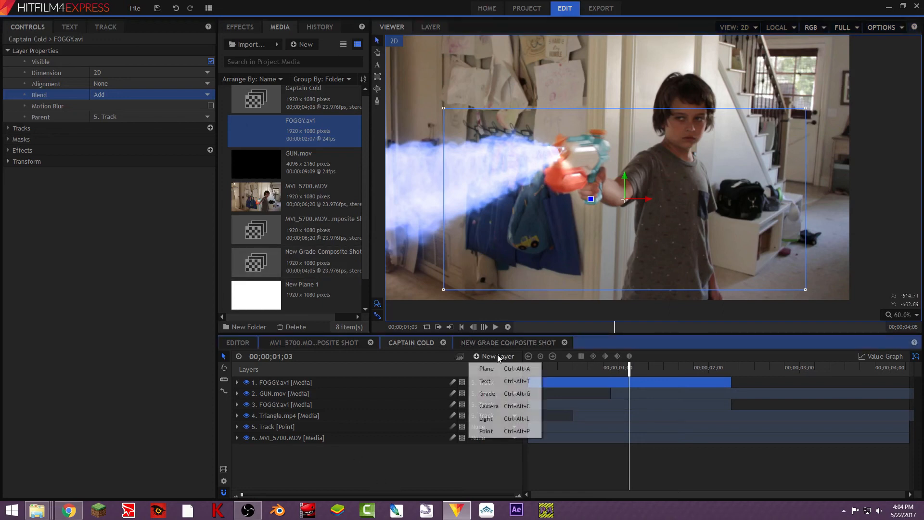
left_click(498, 394)
left_click(377, 100)
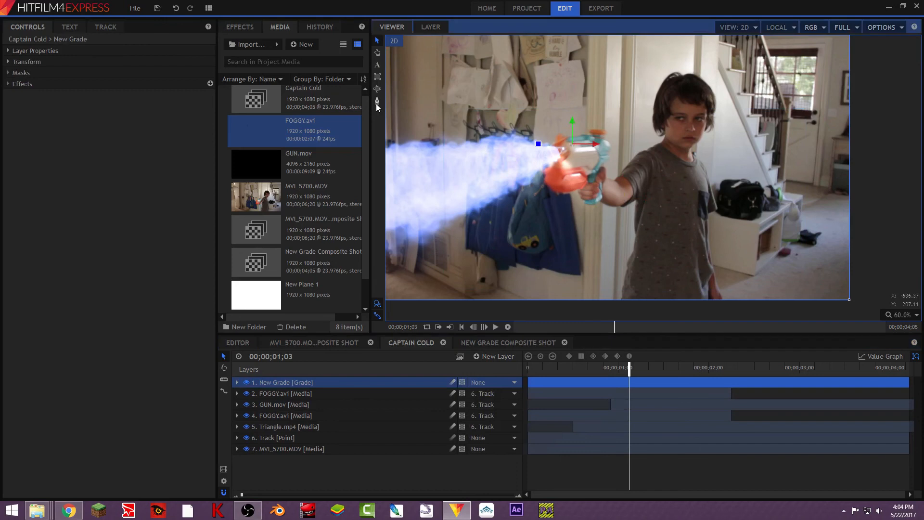
left_click(636, 150)
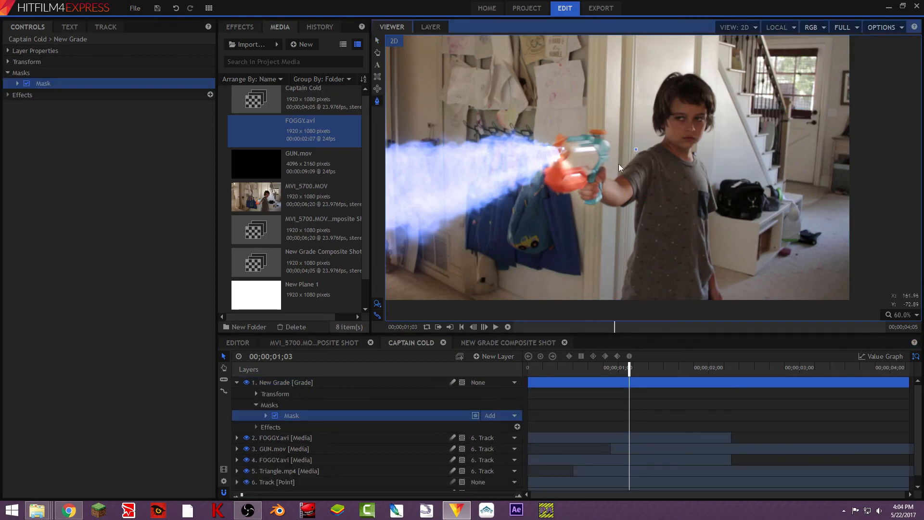
left_click_drag(512, 126, 527, 123)
- Draw a second mask on the Grade layer covering the gun-facing half of the boy's head and torso
left_click(609, 293)
left_click(655, 295)
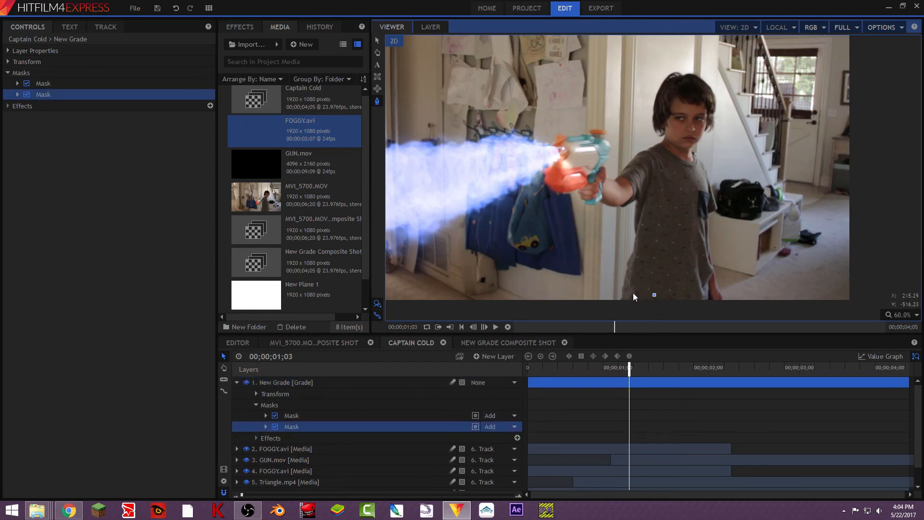
left_click(637, 204)
left_click(655, 80)
left_click(684, 184)
left_click(683, 240)
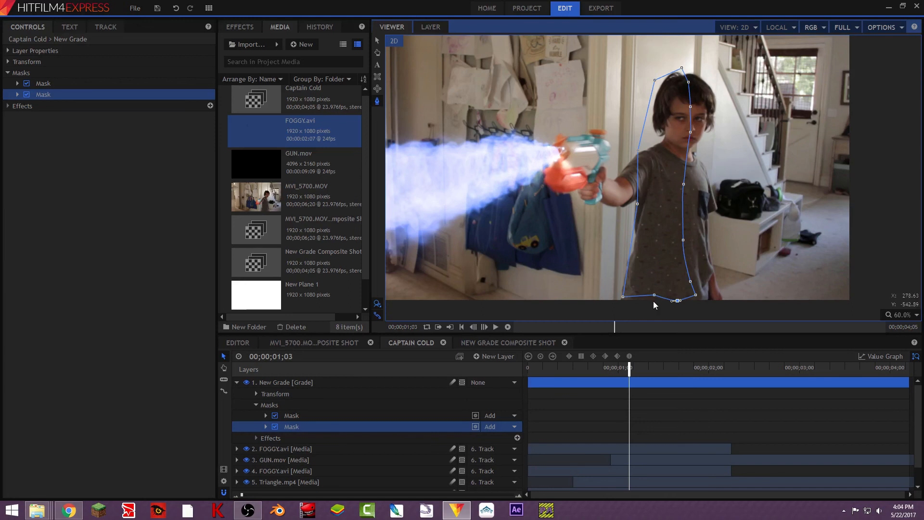
- Adjust the second mask's points at the shirt hem and around the head, then collapse the Grade layer
left_click_drag(654, 298, 655, 300)
left_click(656, 81)
left_click(659, 86)
left_click_drag(659, 87, 694, 137)
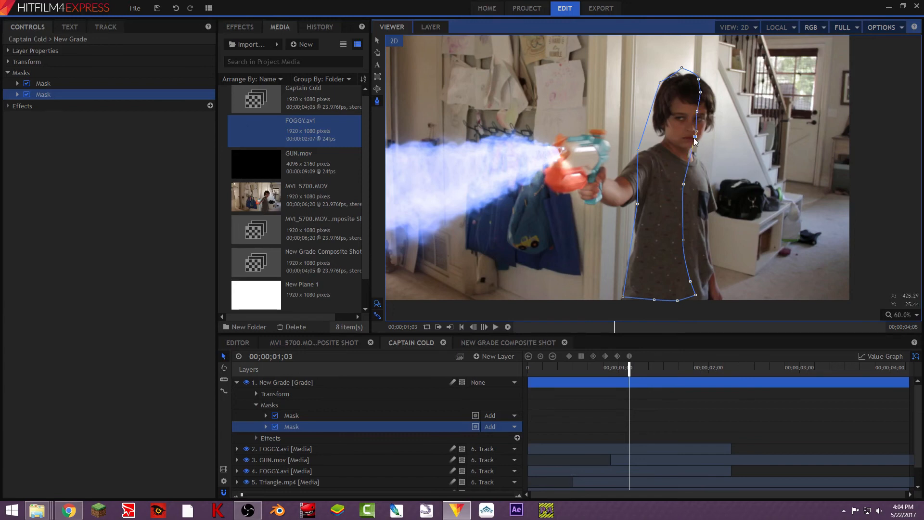
left_click(236, 383)
- Apply a Curves effect to the Grade layer and raise the midpoint of its Blue channel curve
left_click(247, 29)
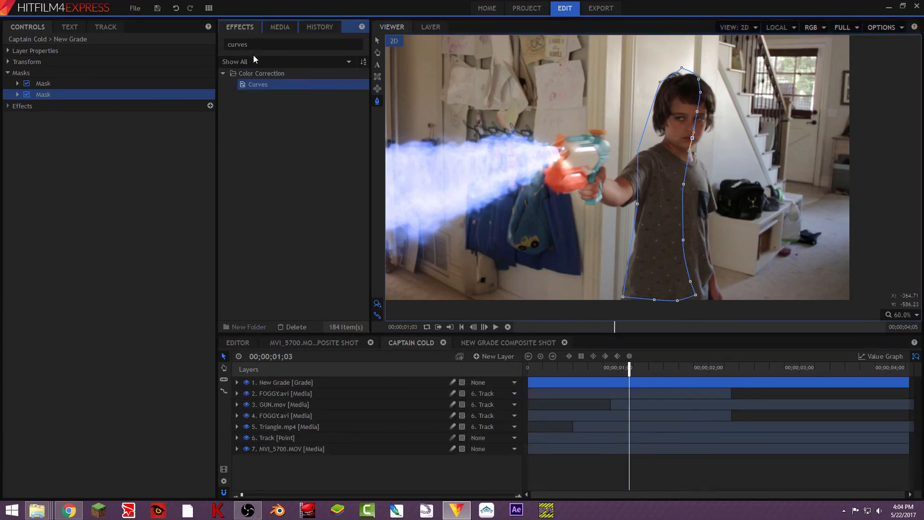
left_click_drag(271, 84, 299, 382)
left_click(26, 117)
left_click(25, 117)
left_click(18, 116)
left_click(121, 128)
left_click(124, 168)
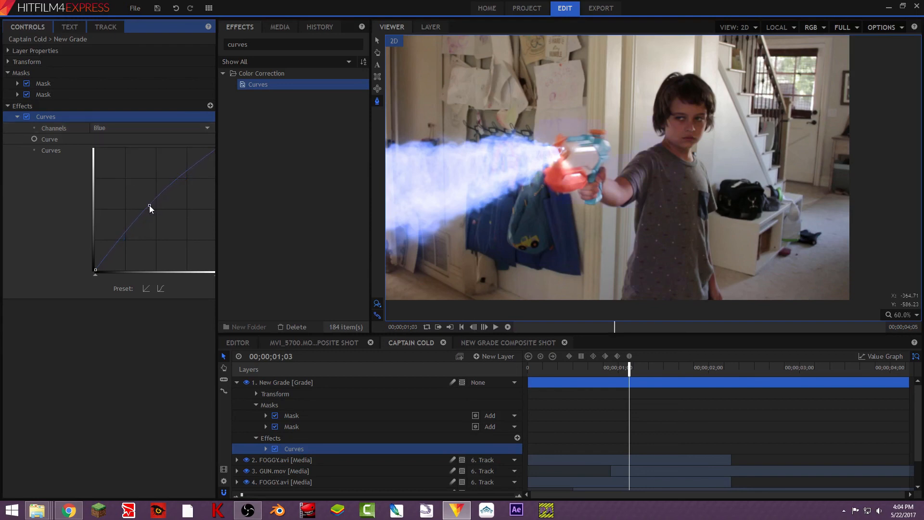
left_click(238, 382)
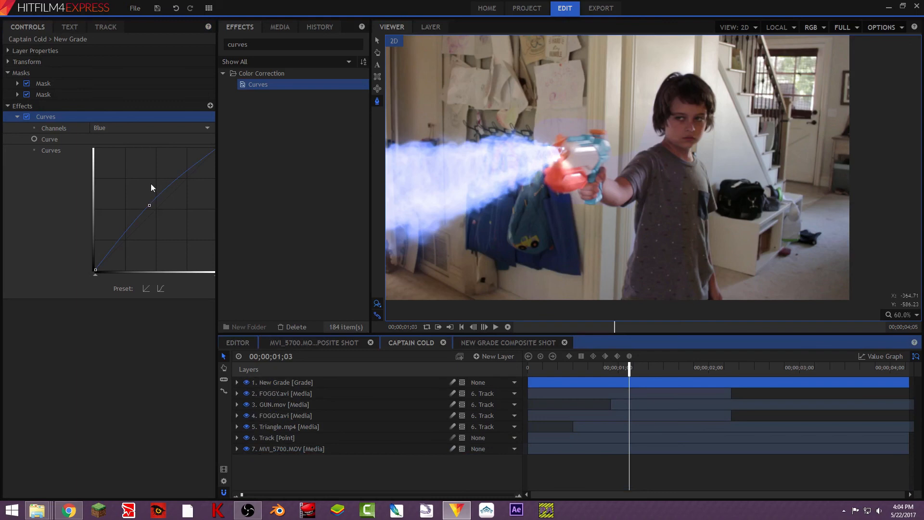
- Set the feather strength of the mask around the gun and arm to 100 px
left_click(17, 83)
left_click(28, 117)
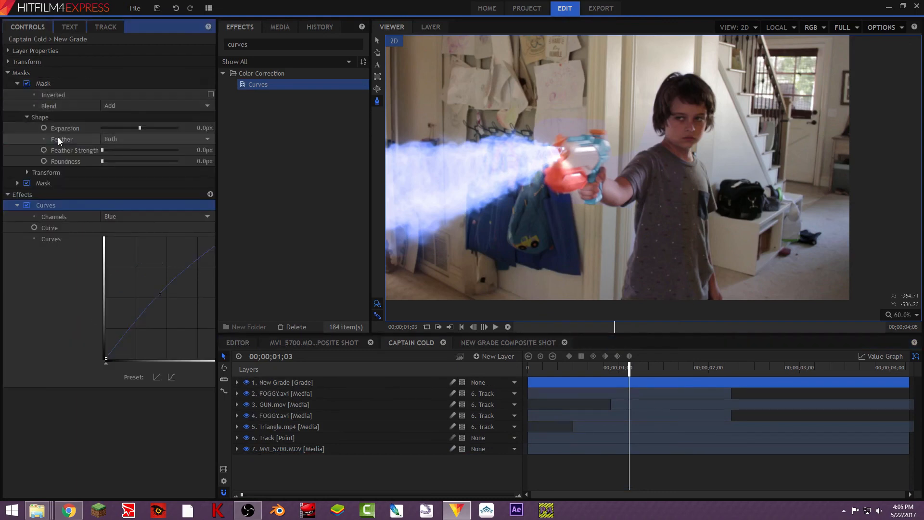
left_click(200, 151)
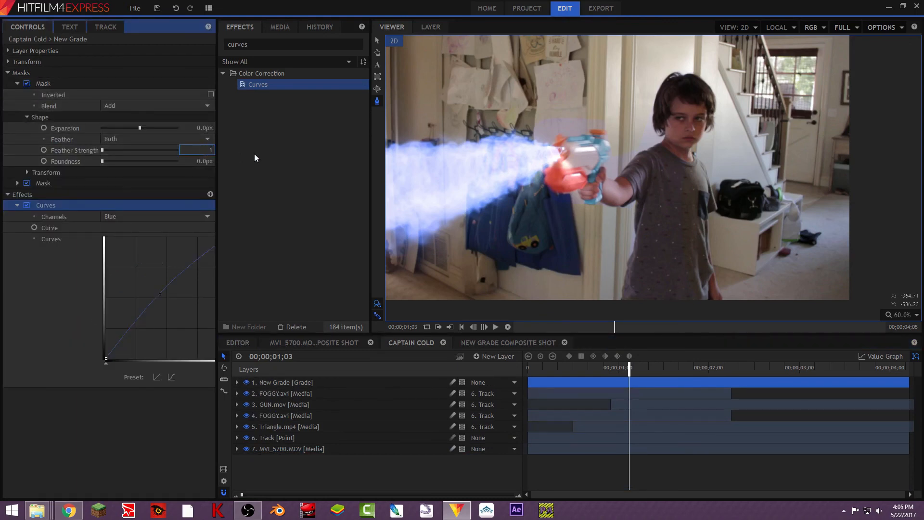
key("Return")
left_click(206, 150)
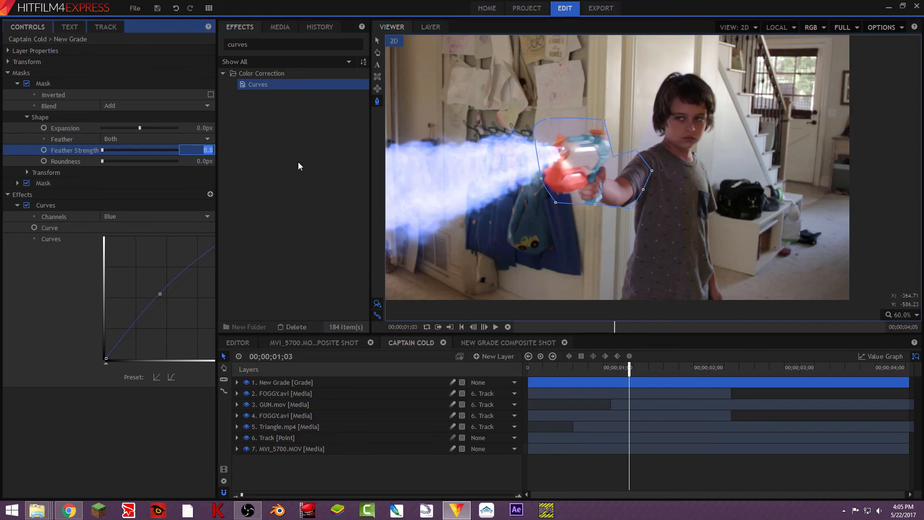
type("100")
key("Return")
left_click(614, 156)
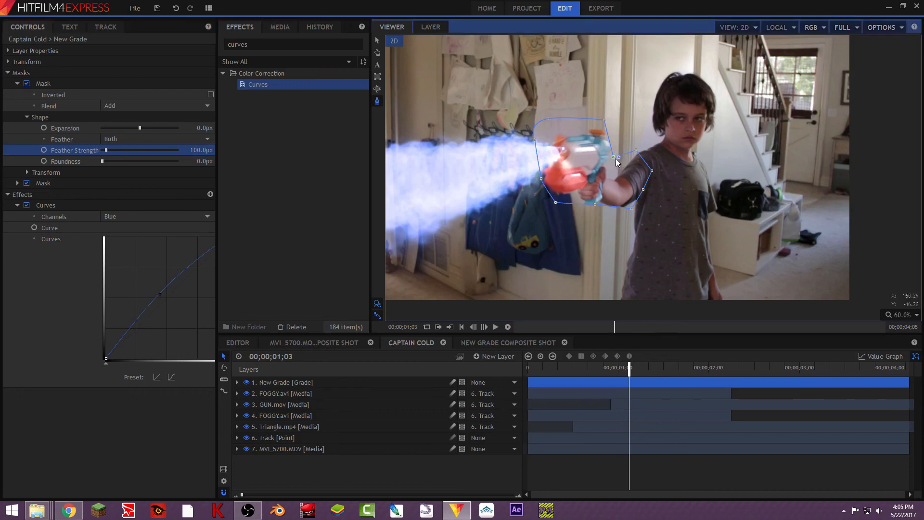
- Set the body mask's feather strength to 100 px
left_click(18, 182)
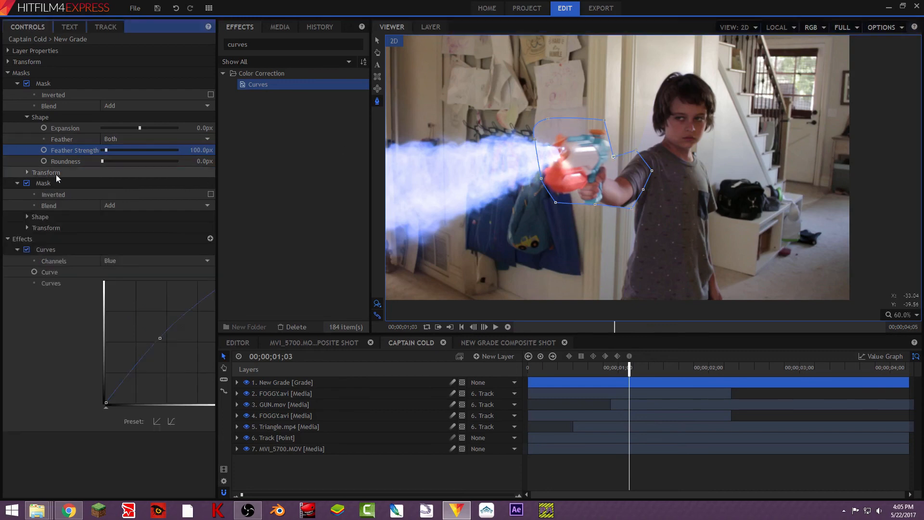
left_click(27, 217)
left_click(201, 251)
type("100")
key("Return")
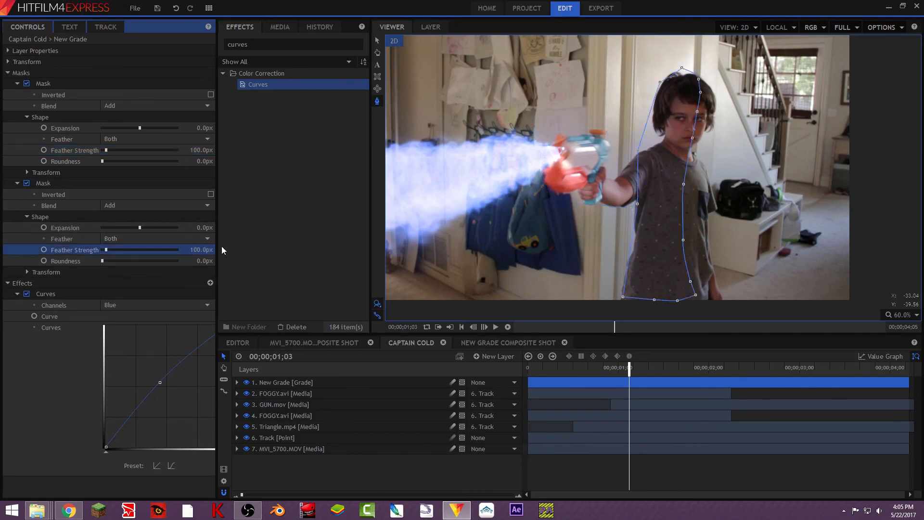
left_click(297, 462)
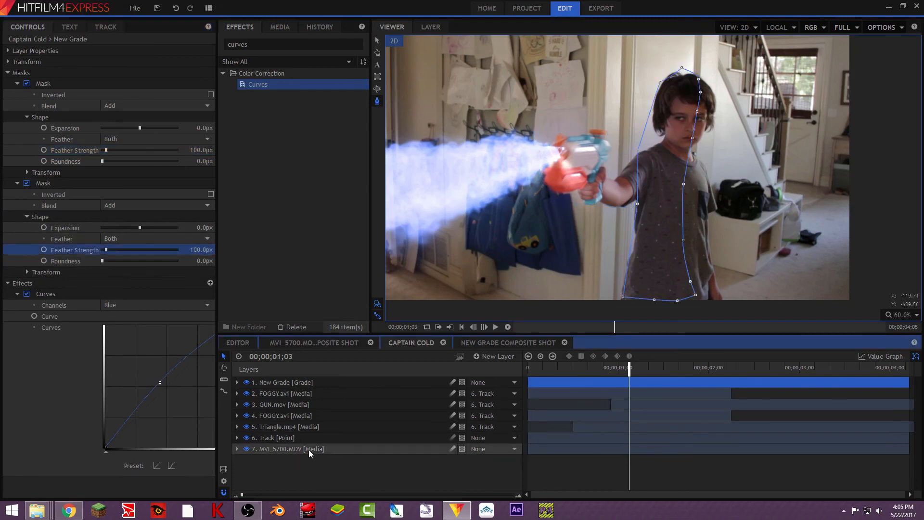
left_click(321, 382)
left_click(325, 394)
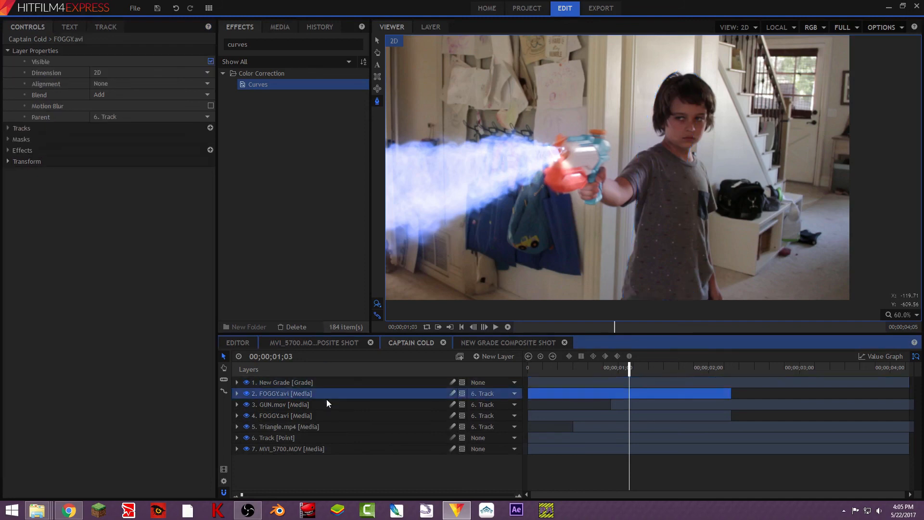
left_click(332, 426)
left_click(329, 449)
left_click(311, 475)
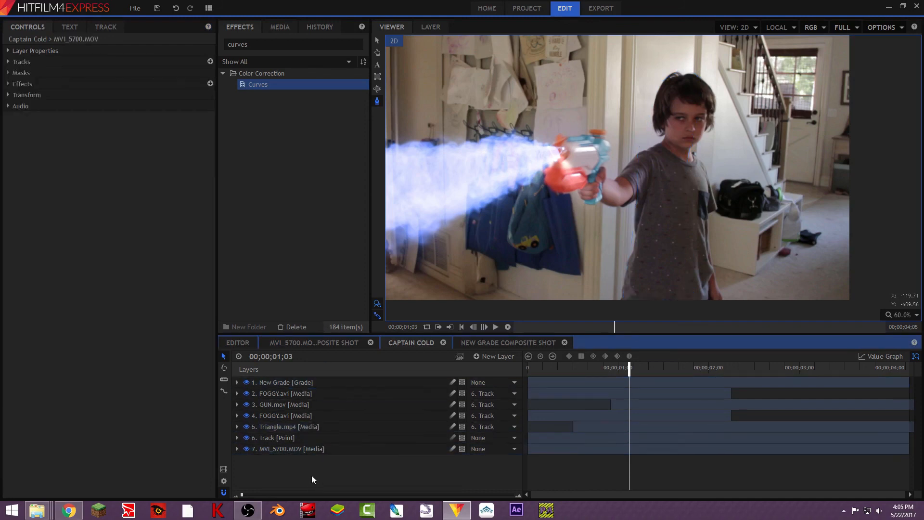
- Trim the start of the Grade layer to the frame where the gun blast begins, at 00;00;00;22
left_click_drag(628, 364, 626, 365)
left_click_drag(532, 378, 585, 371)
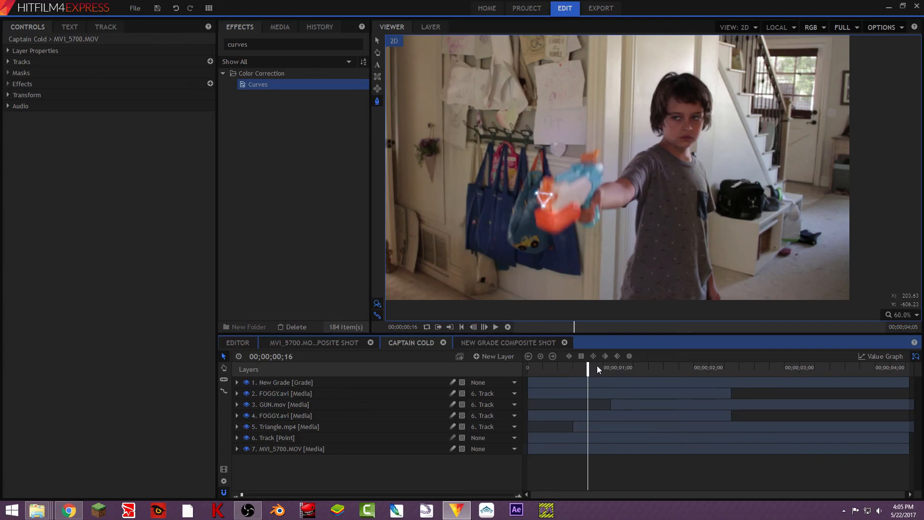
left_click(592, 368)
key("Right")
key("Right")
key("Right")
key("Right")
key("Right")
key("Right")
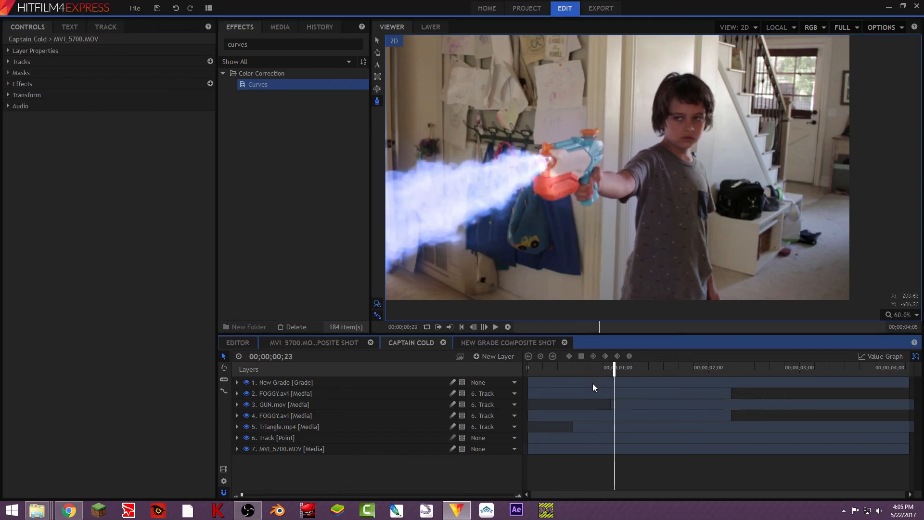
key("Left")
left_click_drag(530, 384, 607, 387)
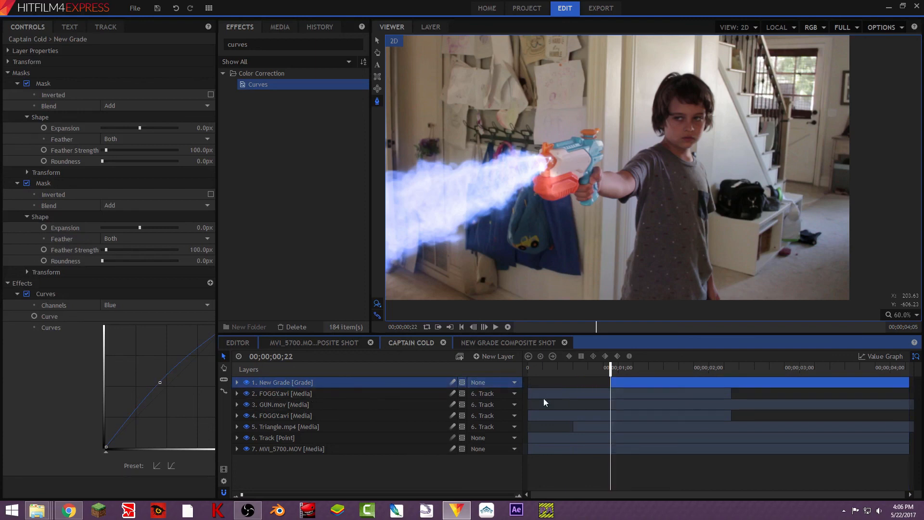
- Try to trim the upper FOGGY.avi layer's start to 00;00;00;22, and trim Triangle.mp4's start to the same frame
left_click_drag(528, 394, 609, 399)
left_click_drag(573, 427, 612, 432)
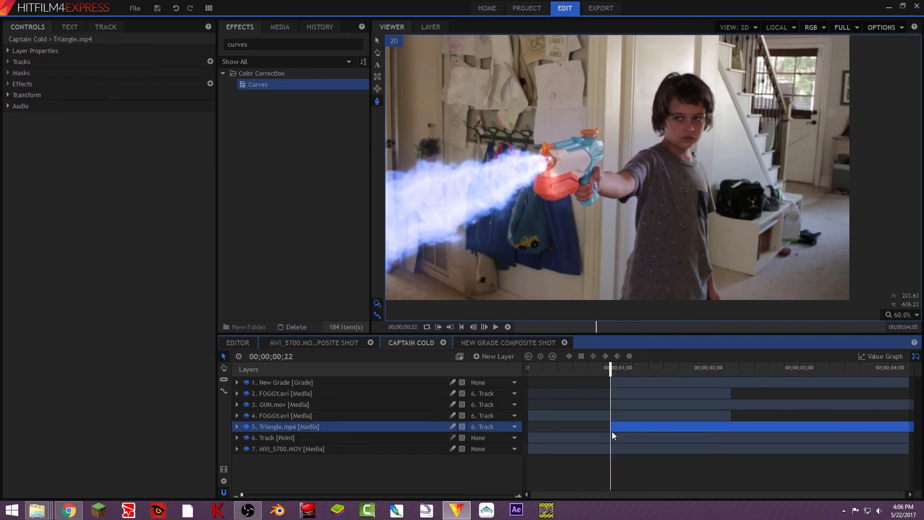
- Restore Triangle.mp4's start to before the blast and trim the lower FOGGY.avi layer's start to 00;00;00;22
left_click(553, 367)
mouse_move(554, 367)
left_mouse_down()
mouse_move(545, 375)
mouse_move(569, 376)
mouse_move(561, 376)
left_mouse_up()
left_click(400, 415)
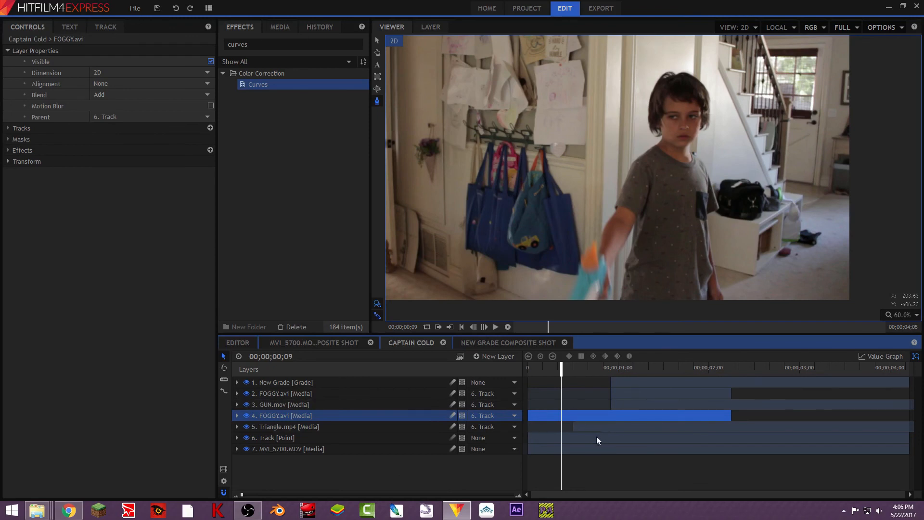
left_click_drag(524, 414, 608, 421)
- Examine frame by frame how the triangle, blast, fog and grade come in, up to 00;00;01;02
left_click_drag(560, 369, 576, 373)
key("Right")
key("Right")
key("Right")
key("Right")
key("Right")
key("Right")
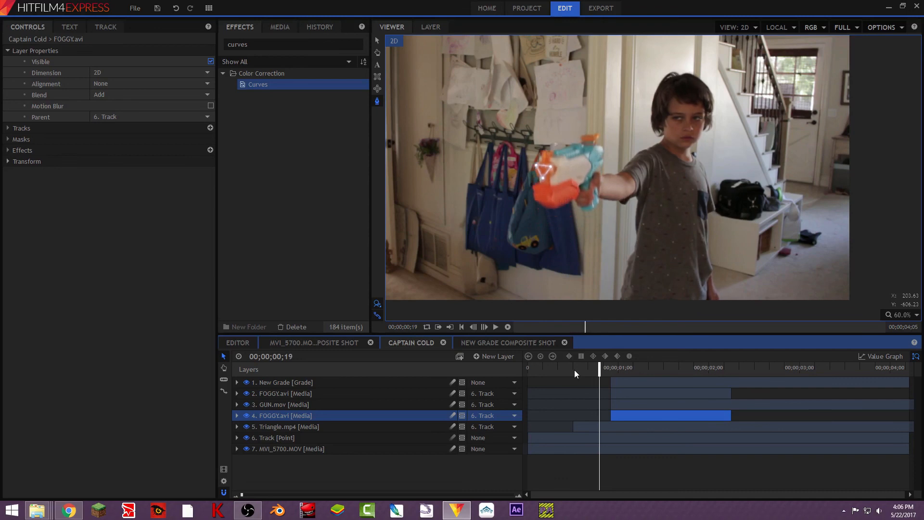
key("Right")
key("Right")
key("Right")
key("Right")
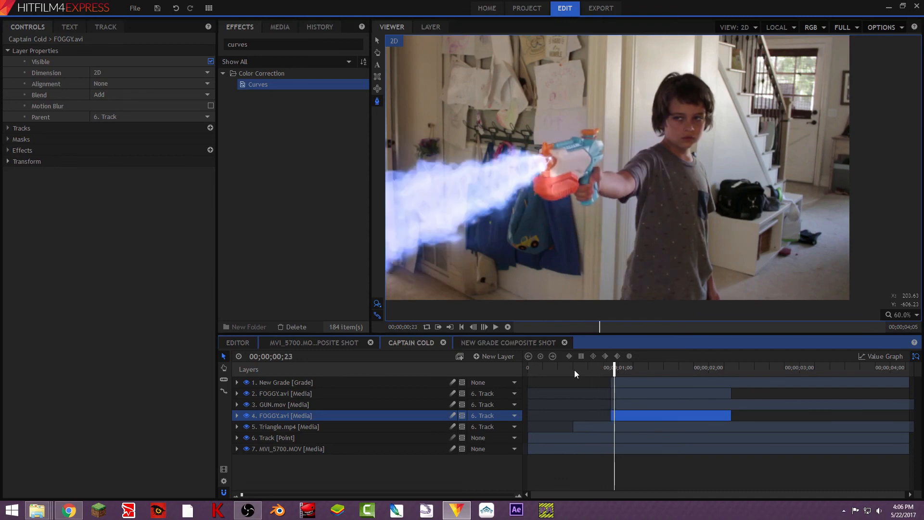
key("Right")
key("Right")
key("Right")
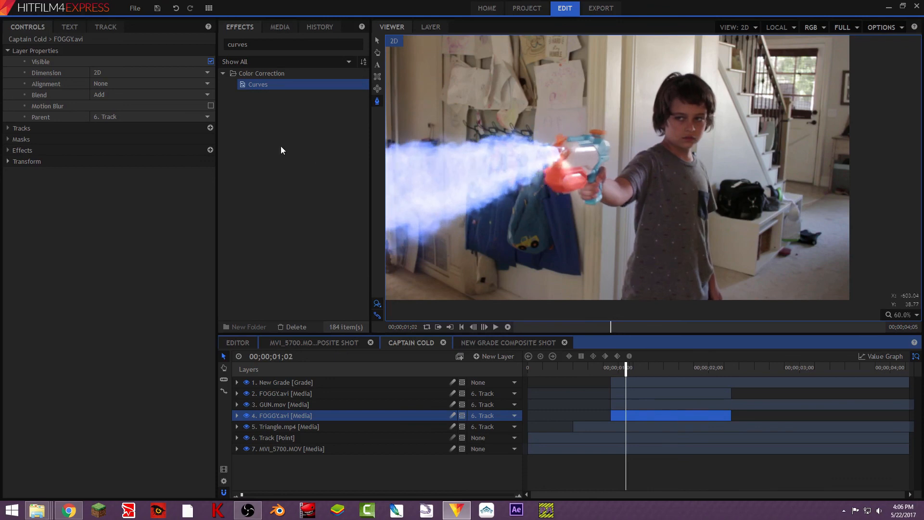
key("Left")
key("Left")
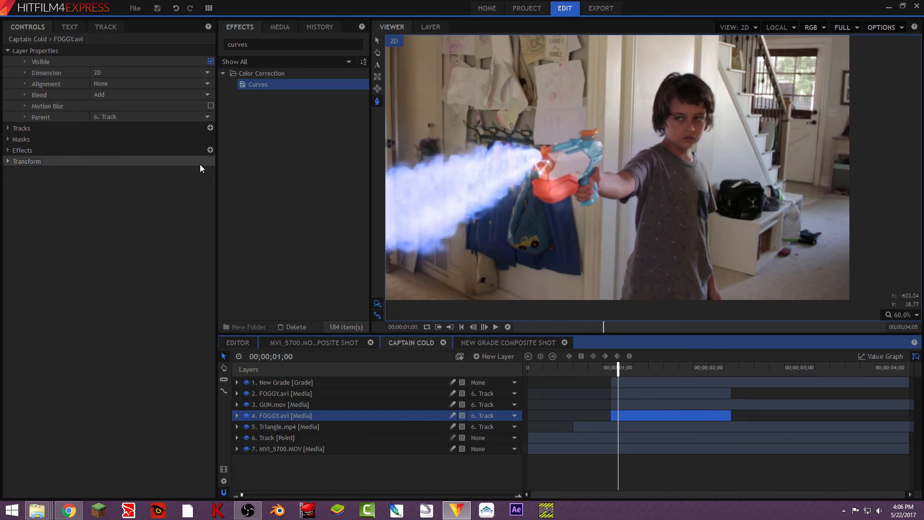
key("Left")
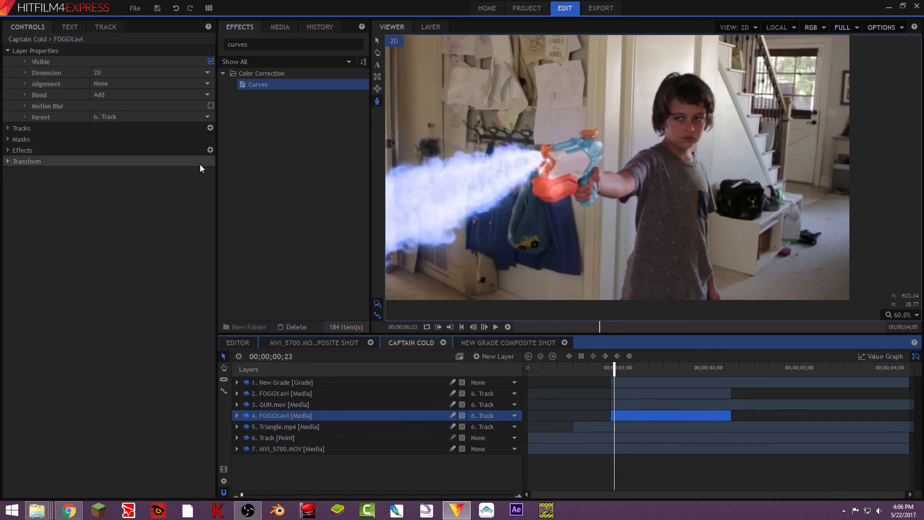
key("Left")
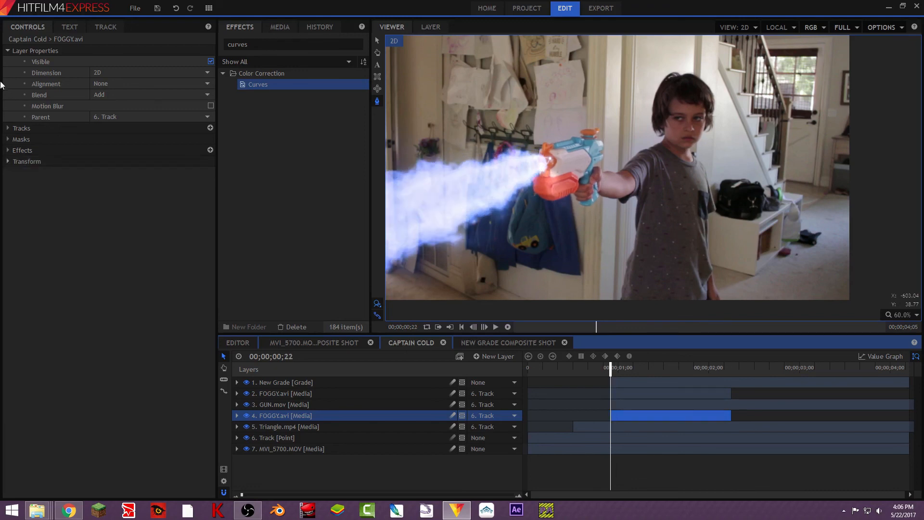
- Nudge the GUN.mov layer's position frame by frame from 00;00;01;00 so the blast follows the gun's muzzle
left_click(276, 405)
left_click(8, 95)
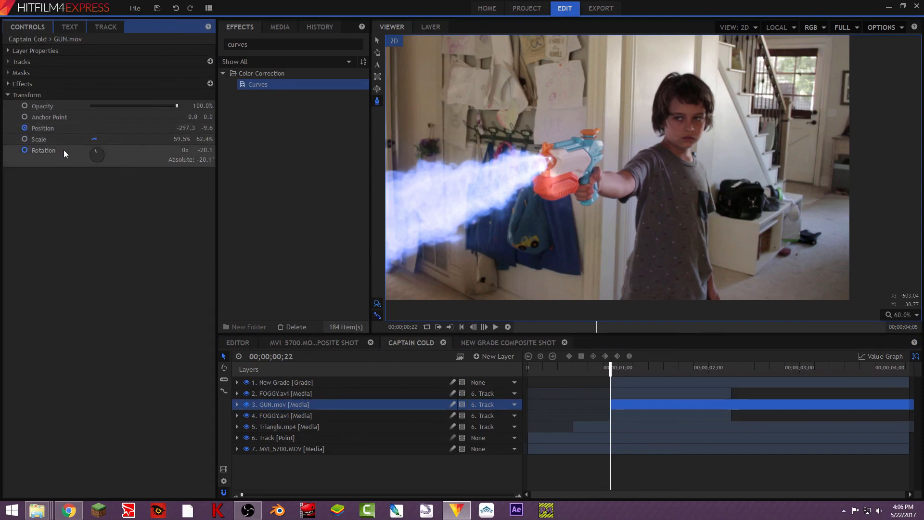
key("Right")
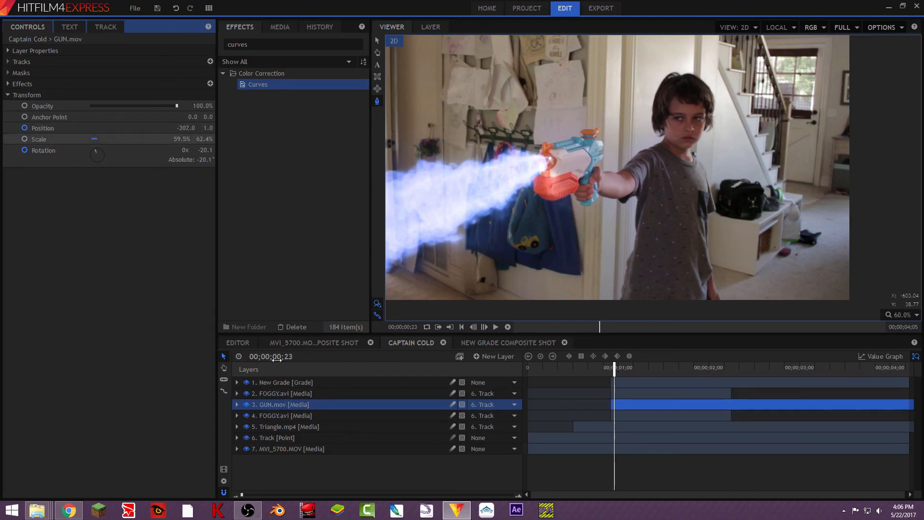
left_click(378, 42)
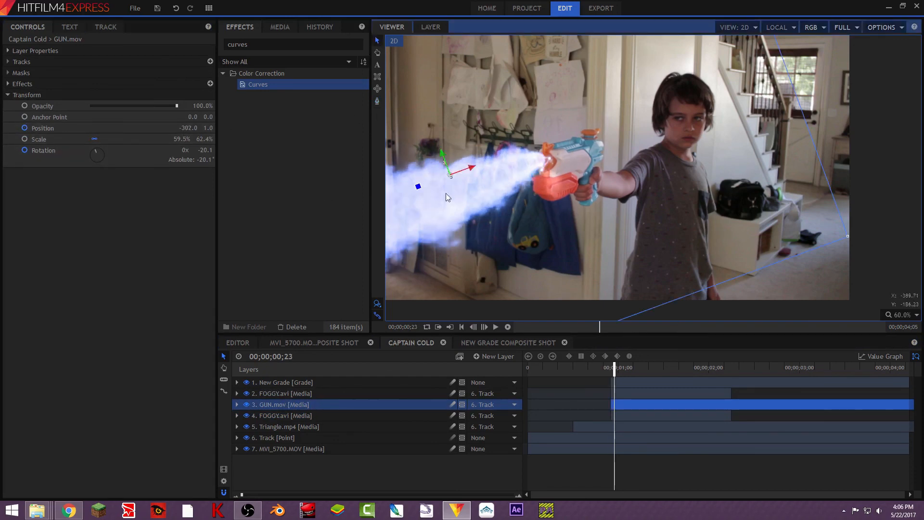
key("Right")
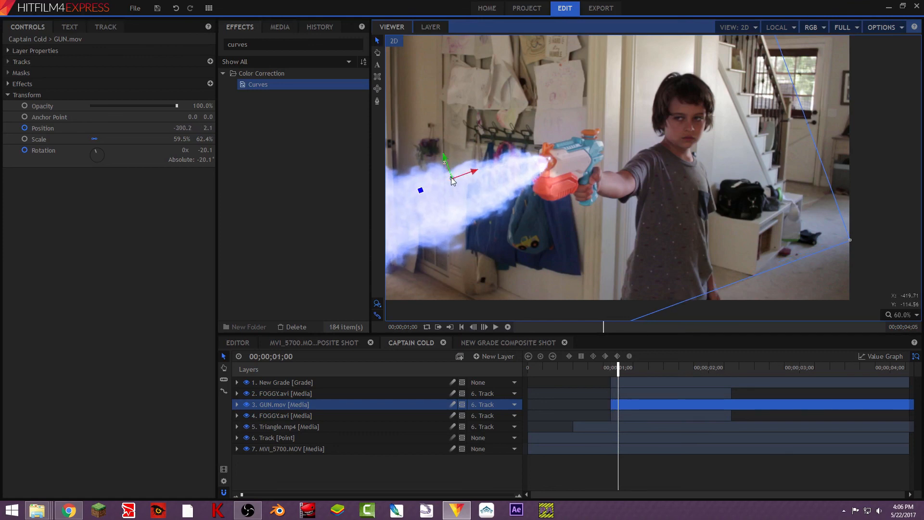
left_click_drag(452, 177, 454, 178)
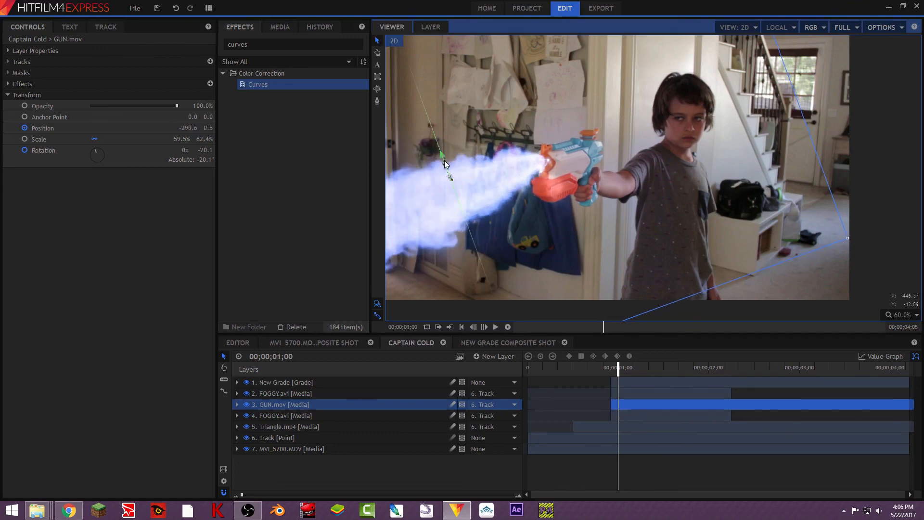
key("Right")
left_click_drag(443, 160, 447, 158)
key("Right")
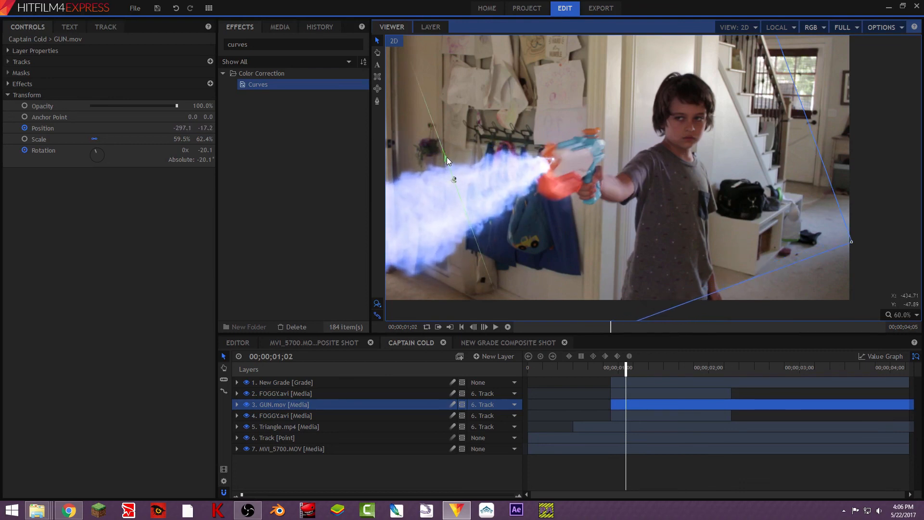
- Check the blast alignment on the following frames, and preview the whole shot from the first frame
key("Right")
key("Right")
key("Right")
key("Right")
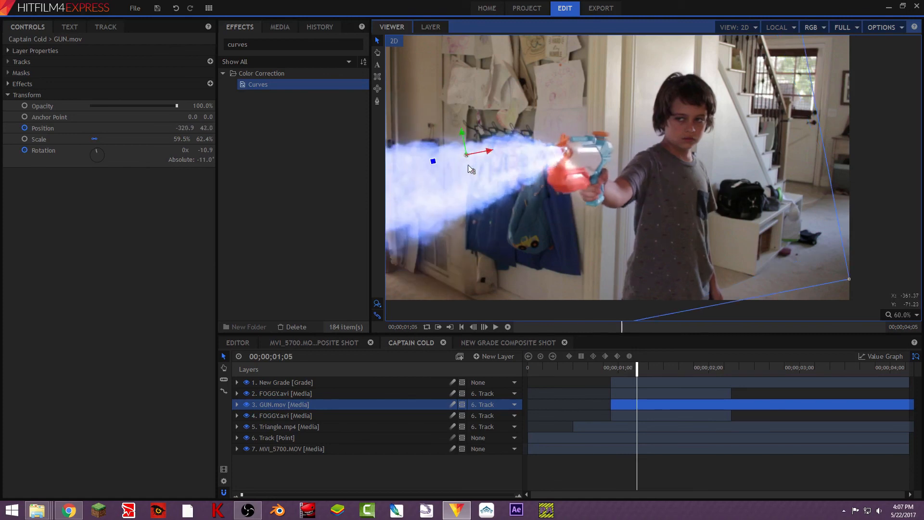
key("Right")
key("Right")
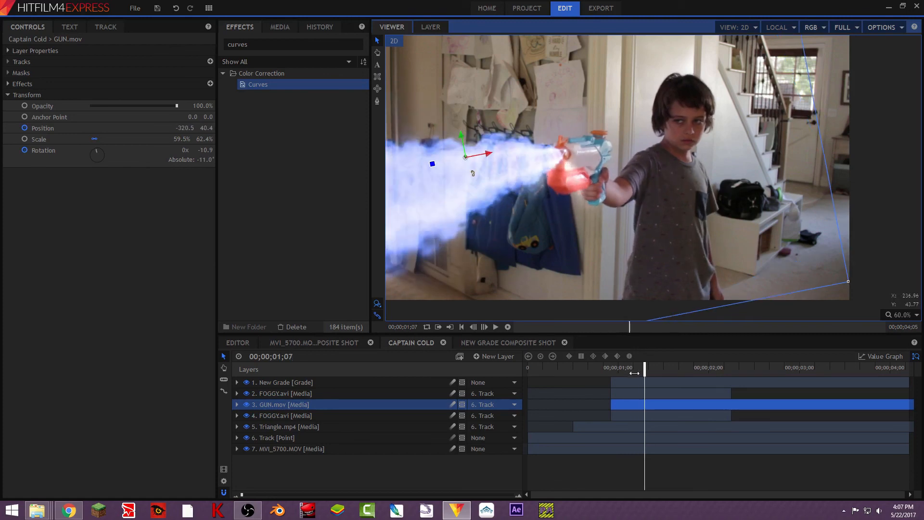
left_click_drag(635, 374, 528, 370)
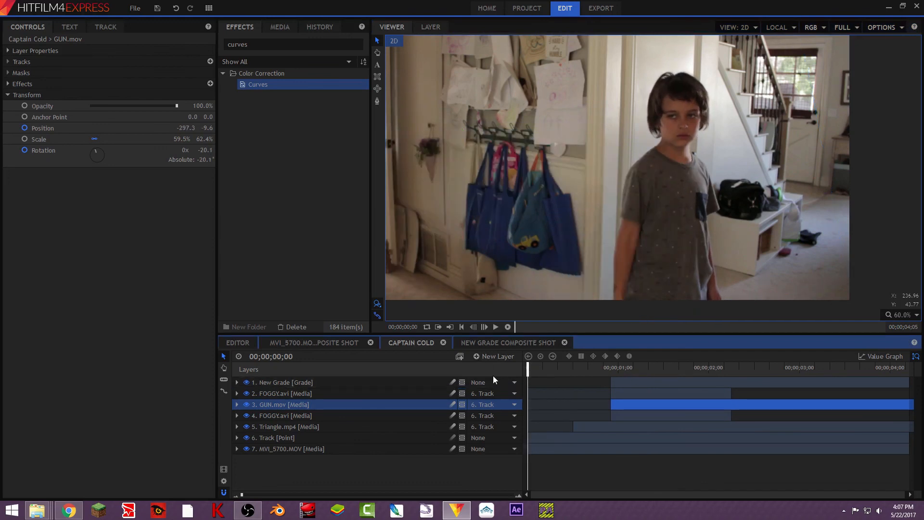
left_click(507, 328)
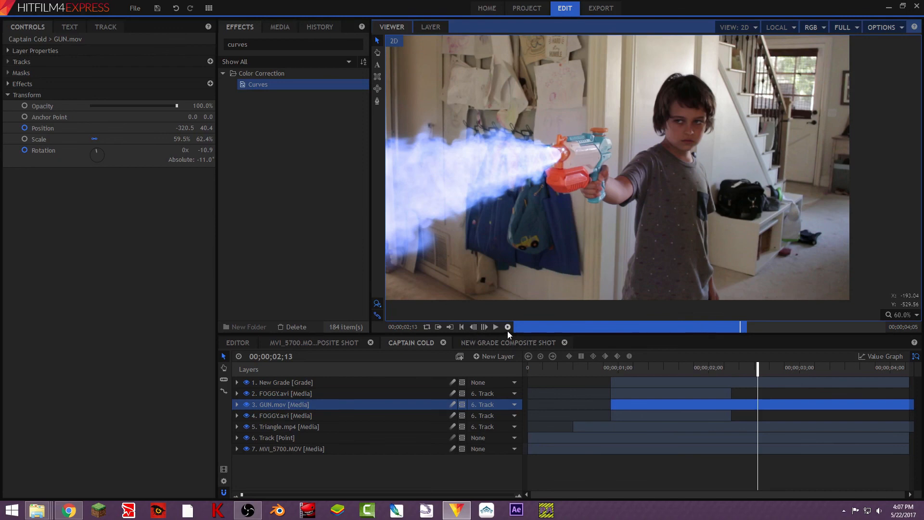
left_click_drag(758, 368, 516, 353)
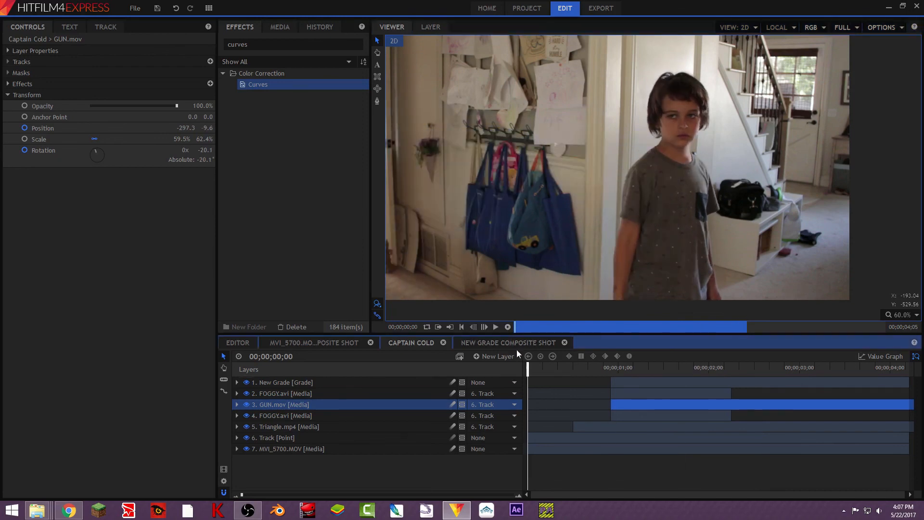
left_click(498, 328)
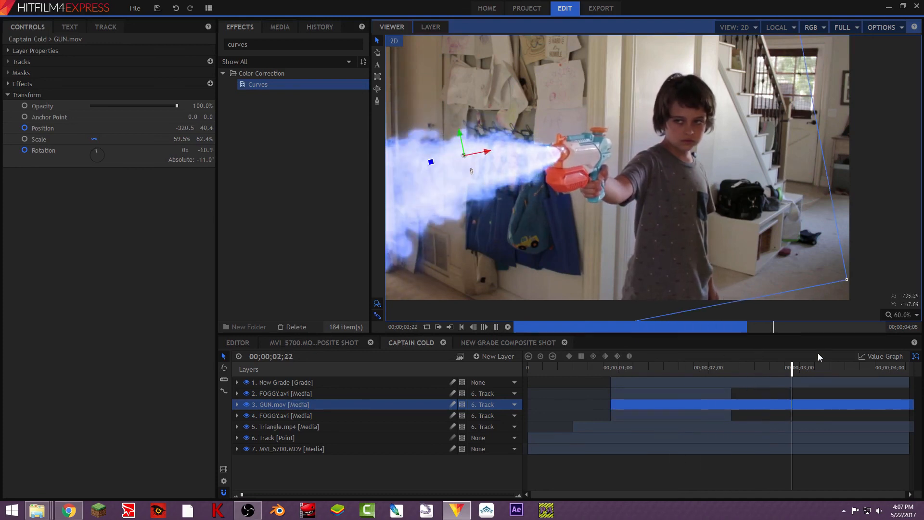
left_click(671, 367)
left_click_drag(660, 373, 480, 374)
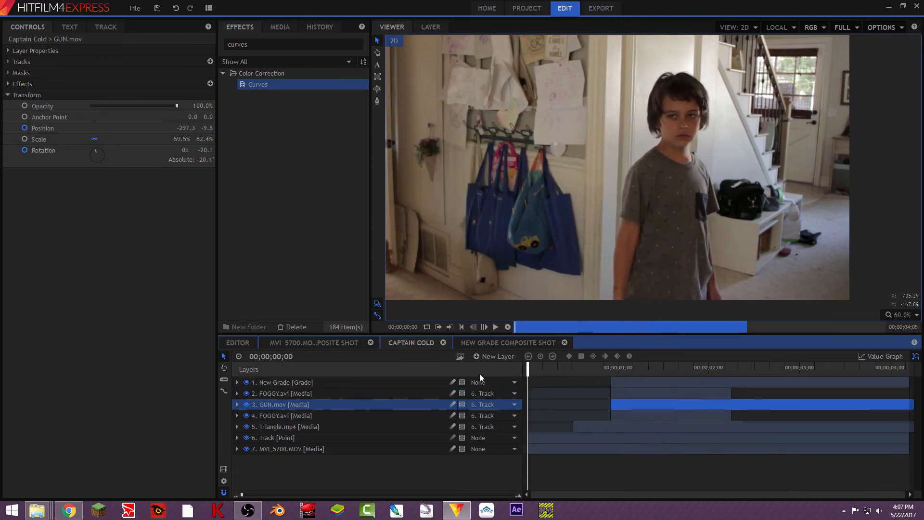
- Add a new grade layer above all other layers and rename it CC
left_click(495, 356)
left_click(479, 403)
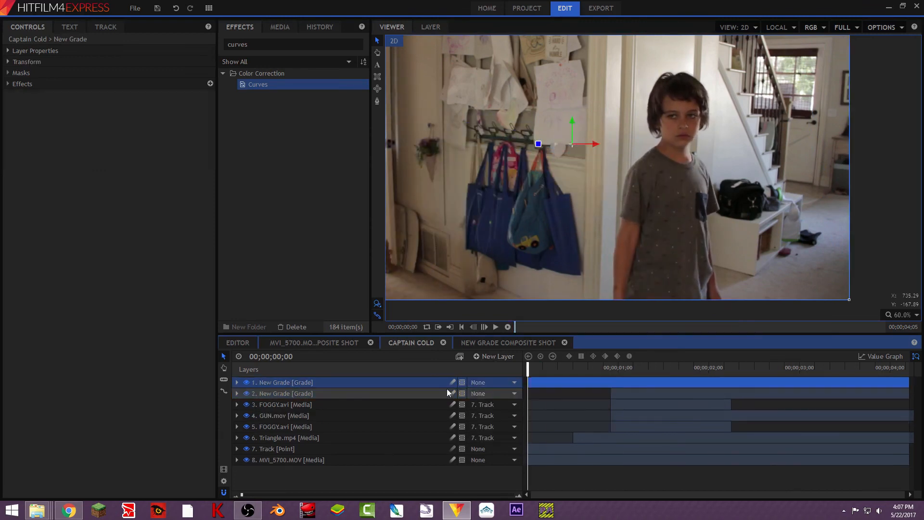
right_click(358, 382)
left_click(393, 377)
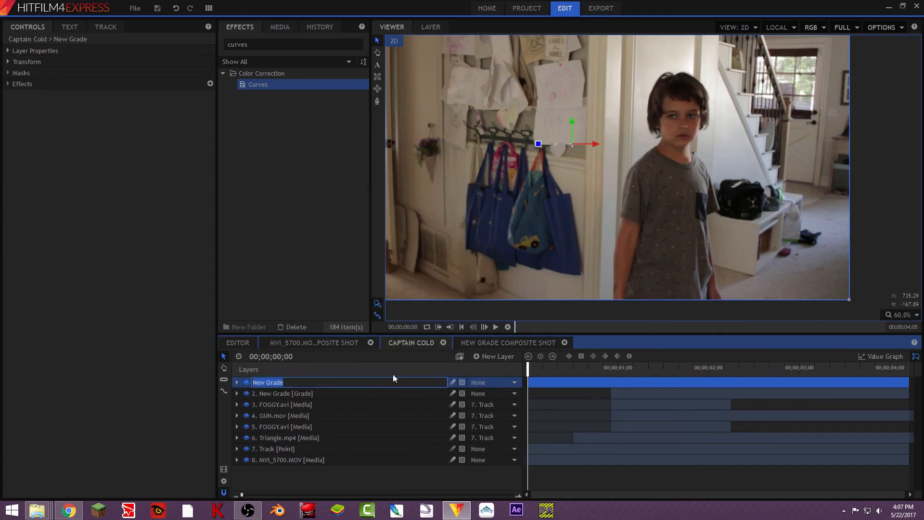
type("CC")
key("Return")
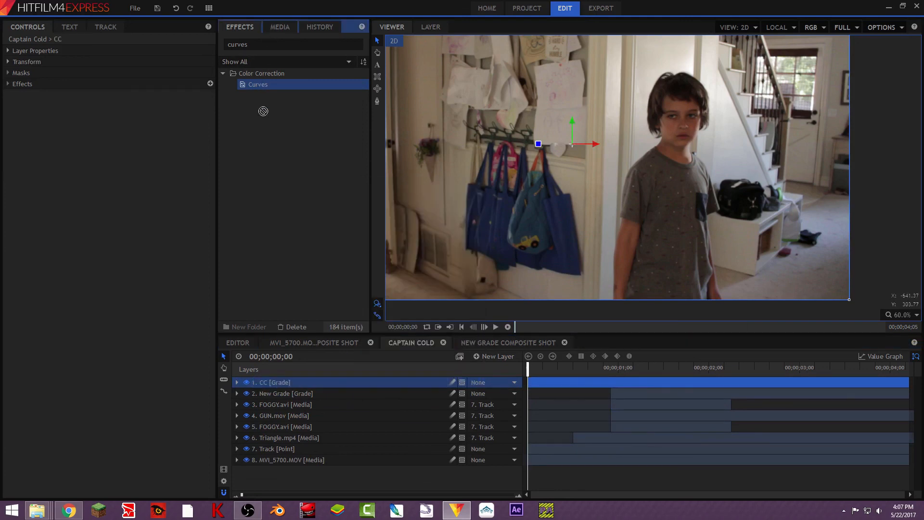
- Apply the Curves and Brightness & Contrast effects to the CC grade layer, with Brightness & Contrast above Curves
left_click_drag(273, 92, 281, 382)
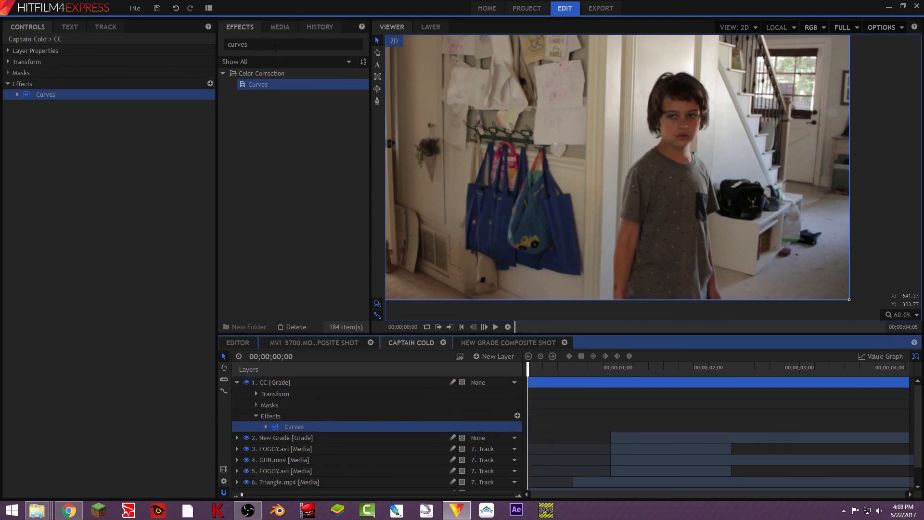
left_click_drag(264, 44, 212, 45)
type("br")
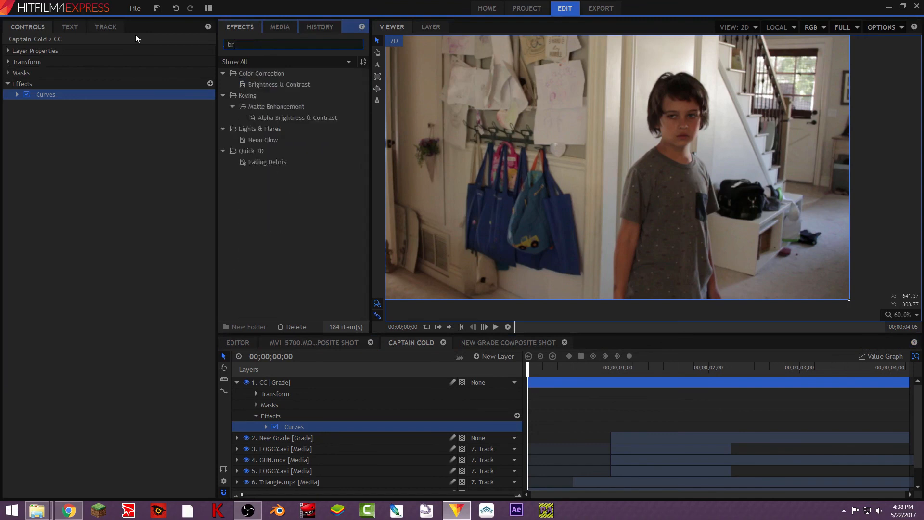
type("ightness")
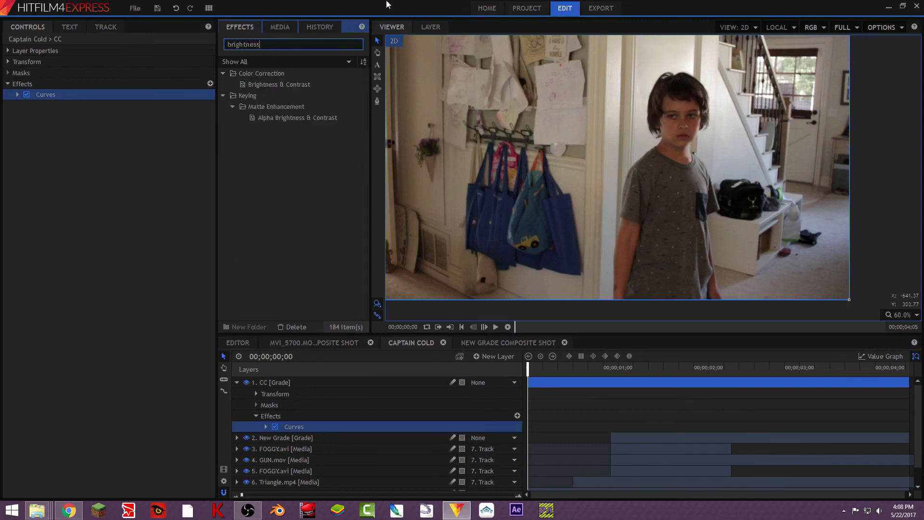
left_click_drag(294, 84, 21, 97)
left_click(37, 104)
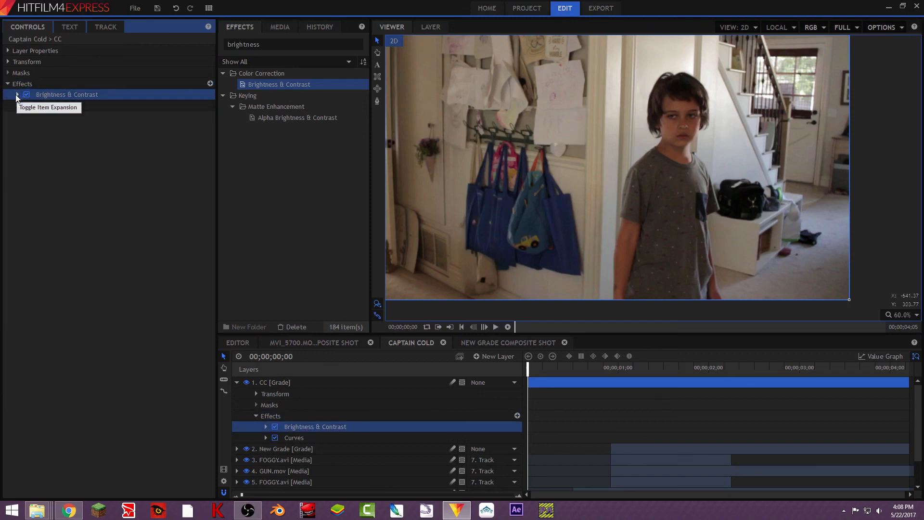
- Set the CC layer's brightness to 4.0 and contrast to 6.0
left_click(17, 94)
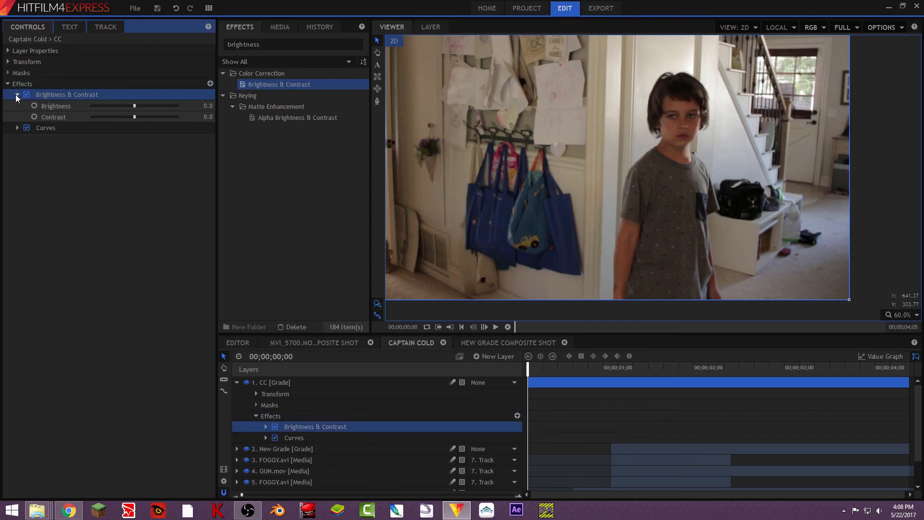
left_click_drag(134, 116, 136, 105)
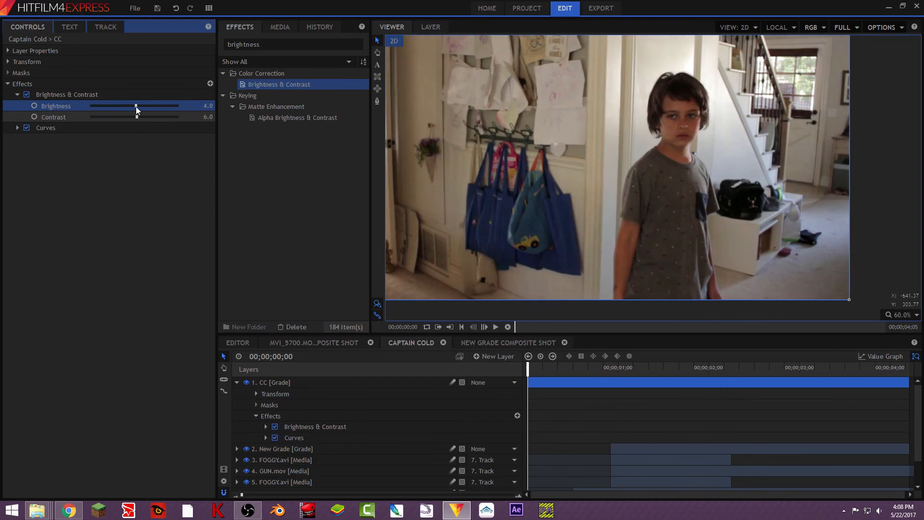
- Lower the midpoint of the Red channel slightly in the CC layer's Curves effect
left_click(17, 128)
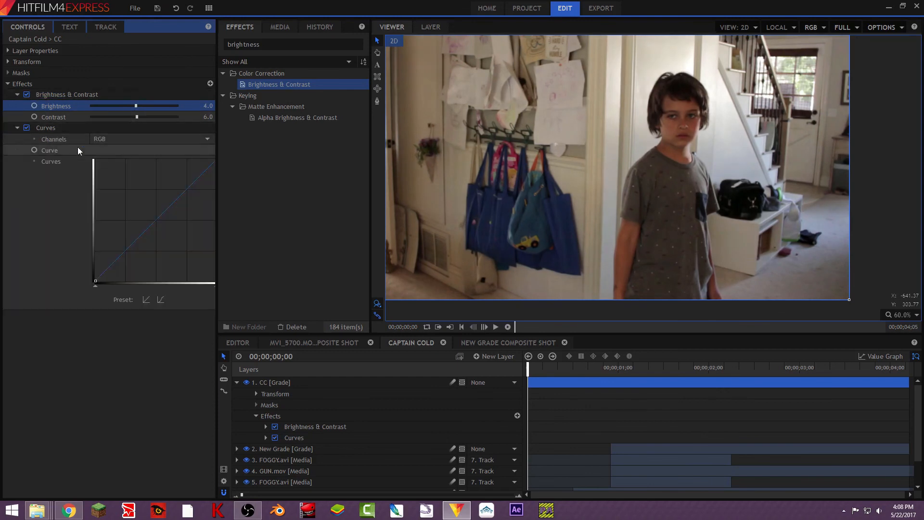
left_click(117, 138)
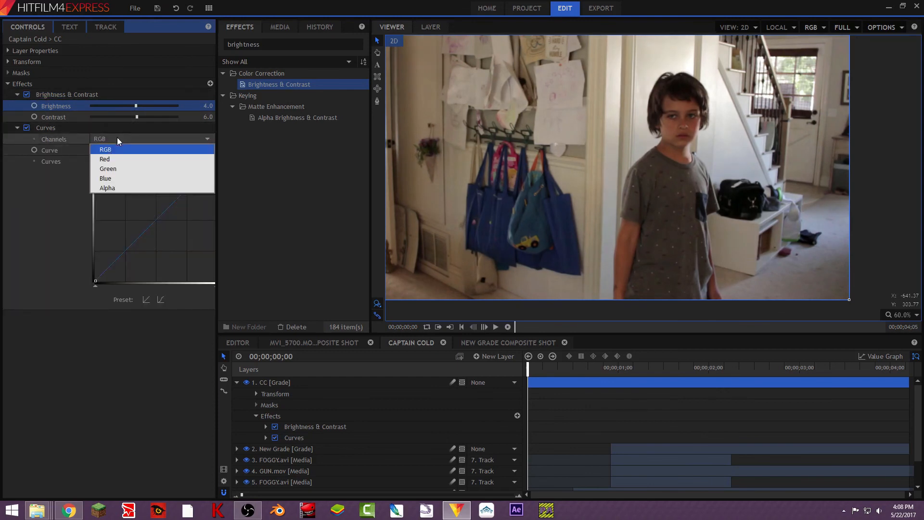
left_click(128, 179)
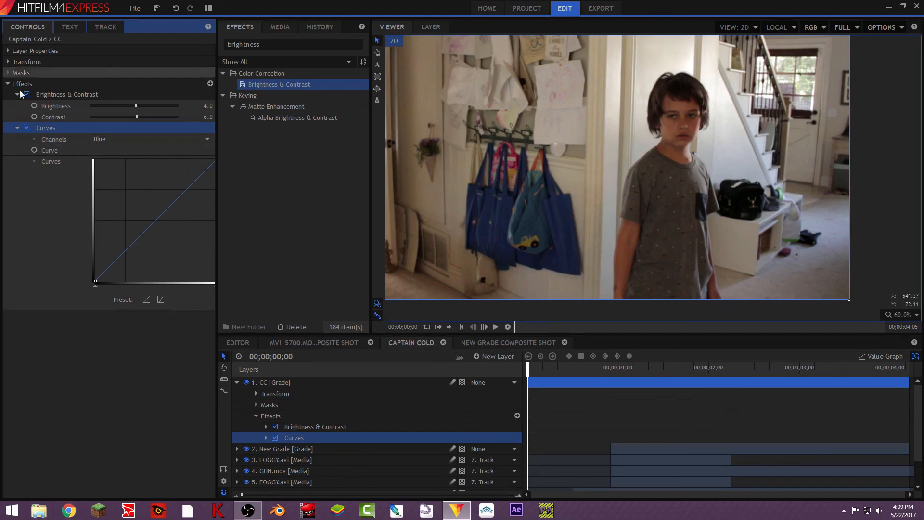
left_click(150, 139)
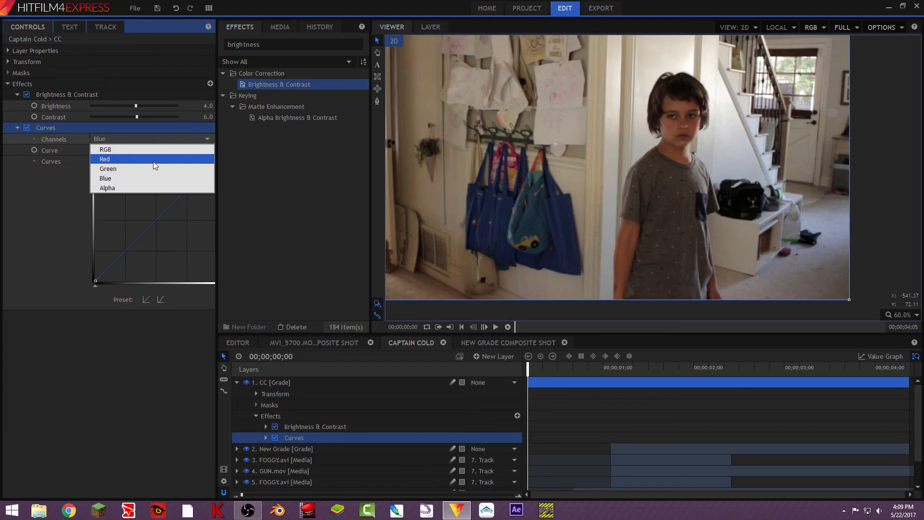
left_click(152, 161)
left_click_drag(157, 218, 161, 223)
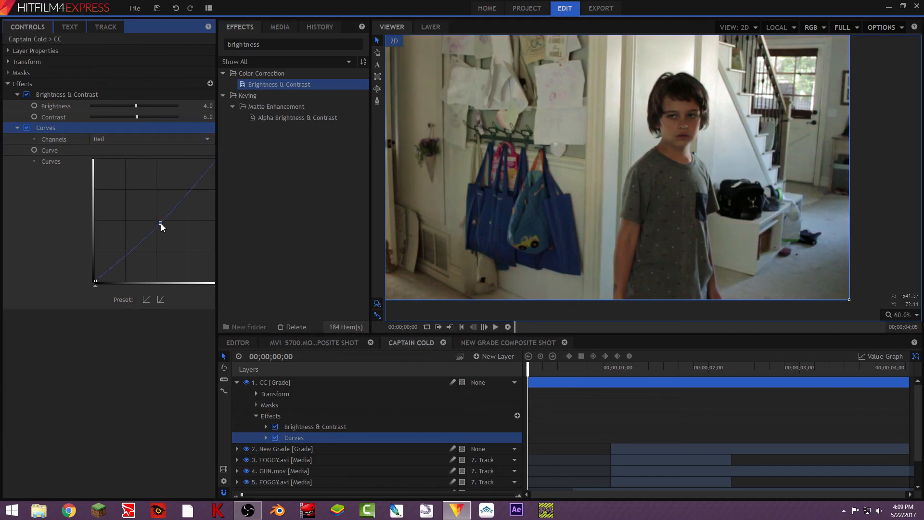
- Lower the Green channel's midpoint slightly in the CC layer's Curves effect, and the Red channel's midpoint a little further
left_click(171, 140)
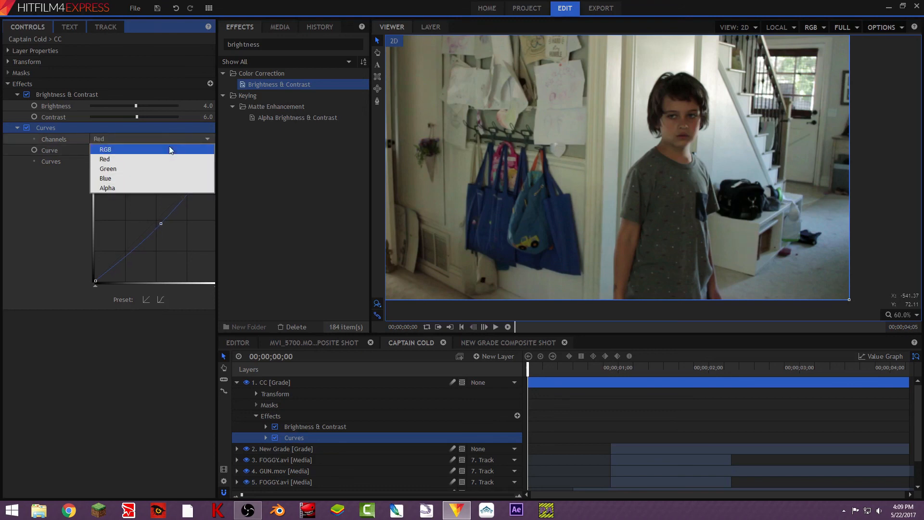
left_click(163, 169)
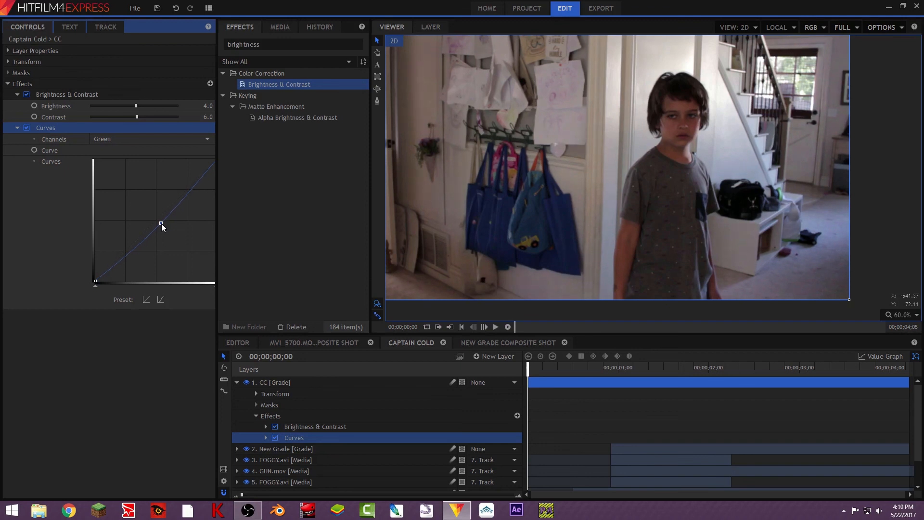
left_click(152, 141)
left_click(155, 151)
- Raise the Blue channel's midpoint very slightly in the CC layer's Curves effect, comparing the image with the layer hidden and shown
left_click(142, 138)
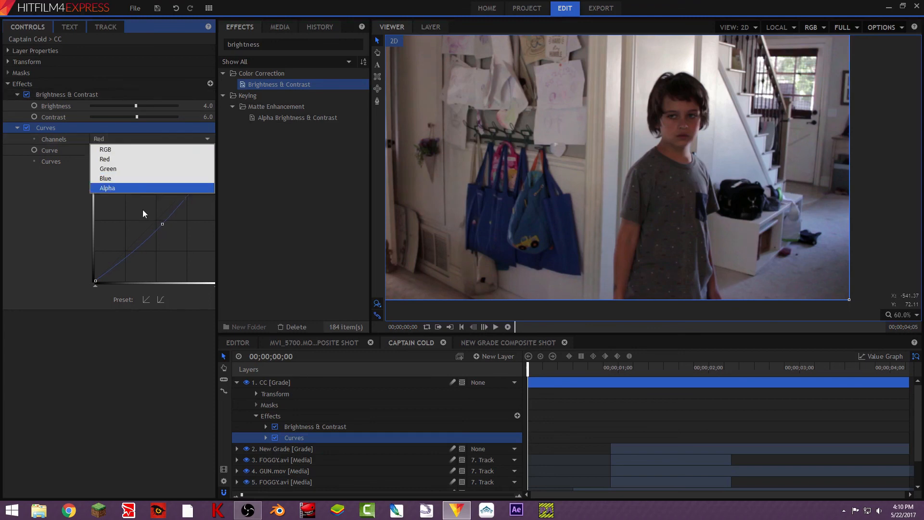
left_click(139, 180)
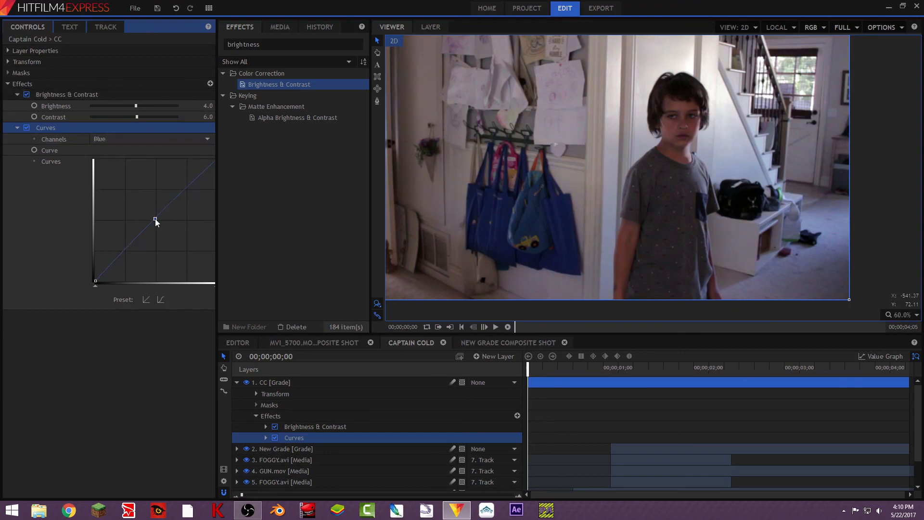
left_click(246, 383)
left_click(246, 383)
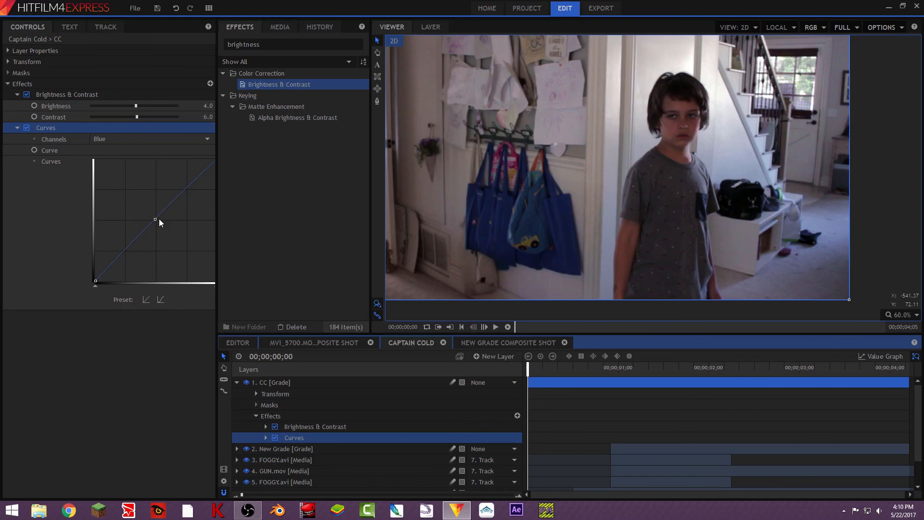
left_click(263, 45)
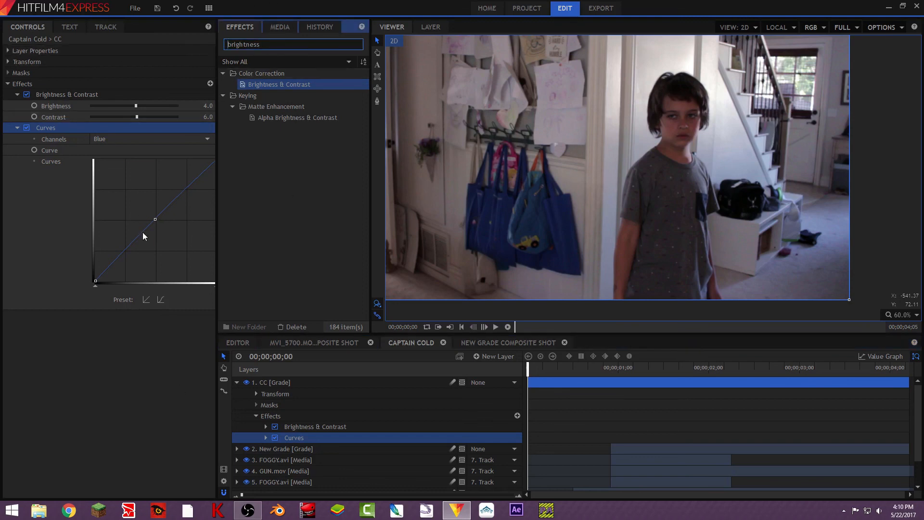
left_click(155, 220)
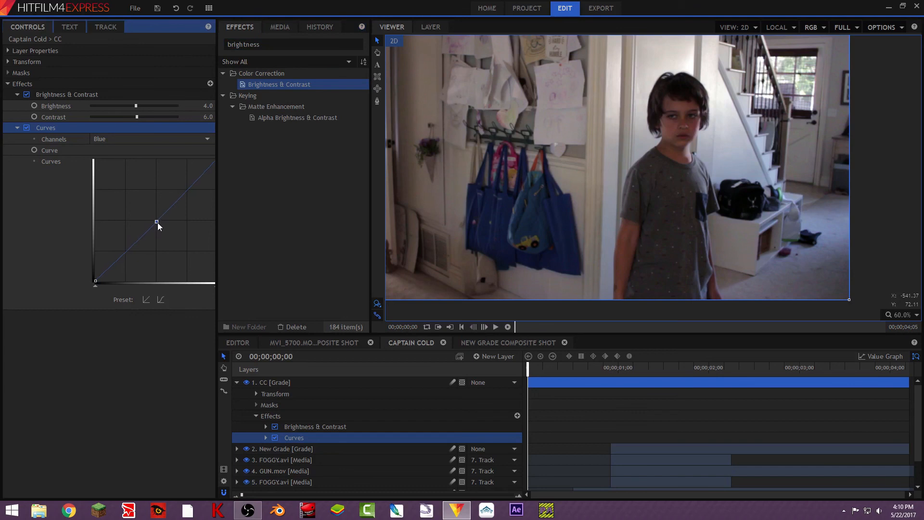
left_click(246, 381)
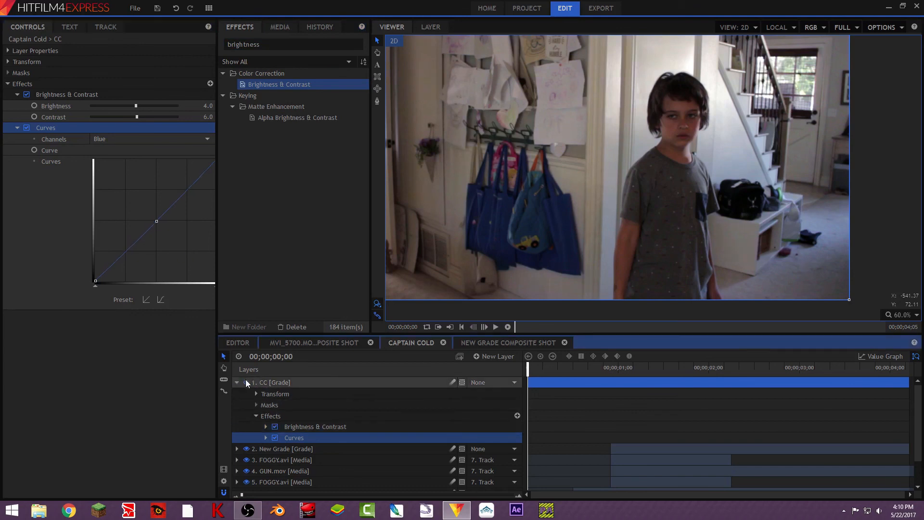
left_click(246, 380)
left_click(156, 221)
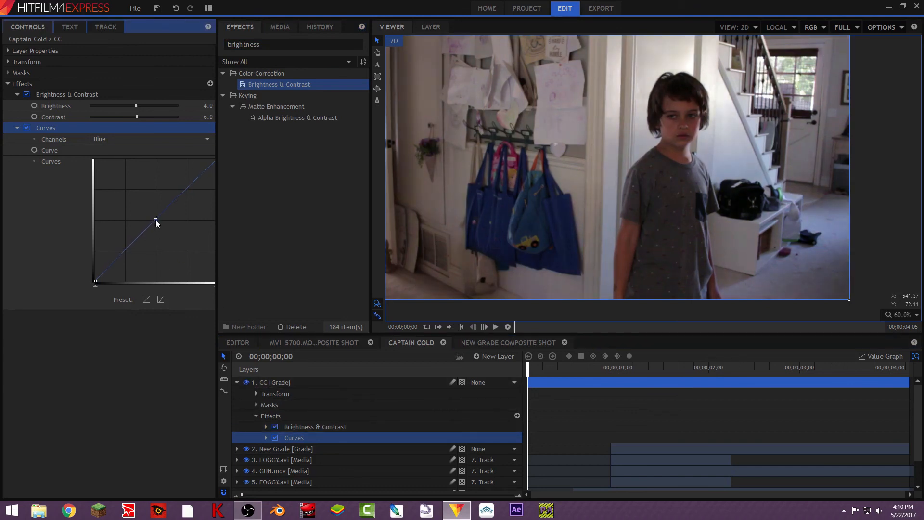
- Add a new grade layer above the CC layer, rename it Letterbox, and collapse the CC layer
left_click(494, 356)
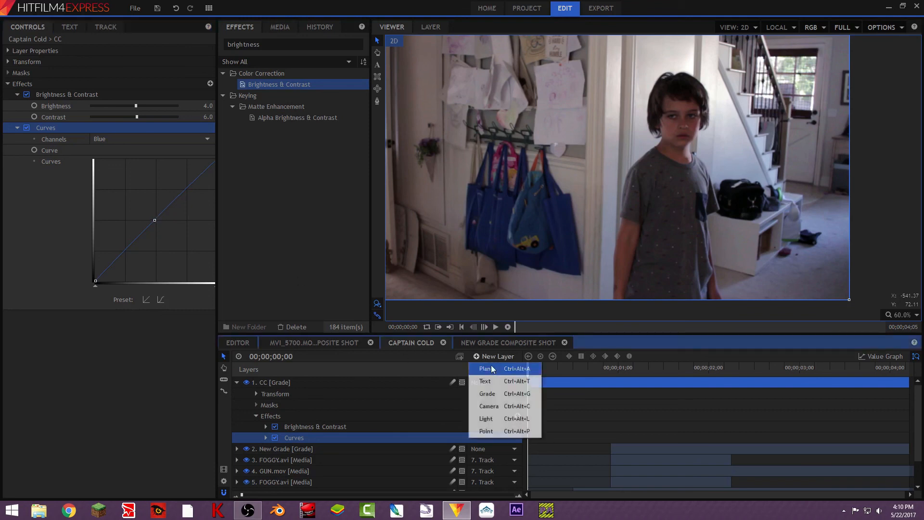
left_click(505, 397)
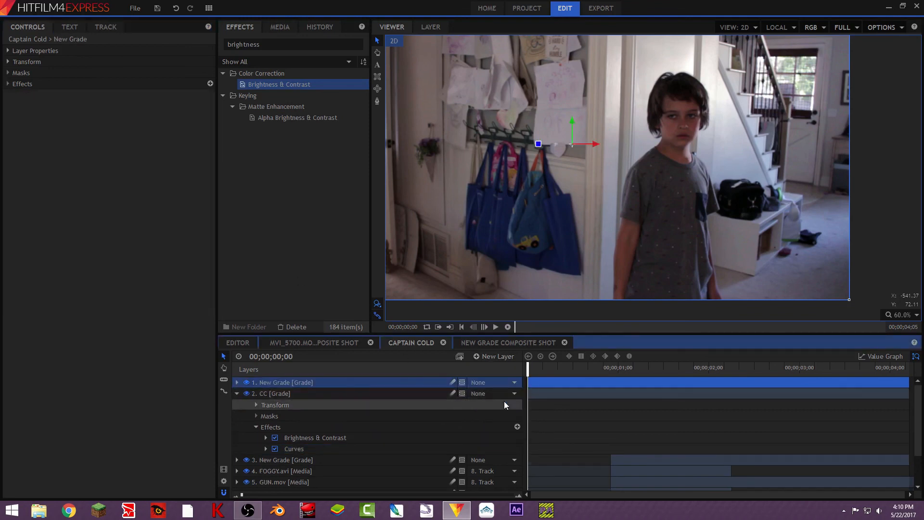
right_click(281, 379)
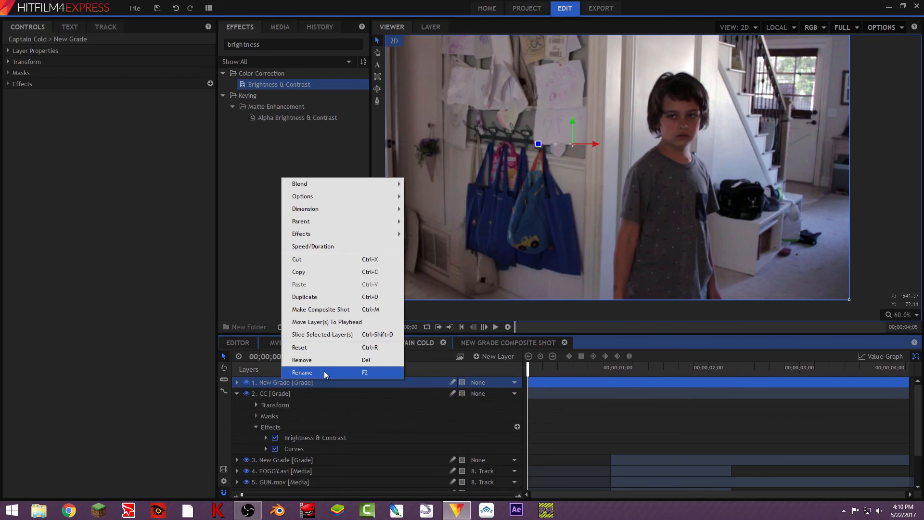
left_click(325, 372)
type("Let")
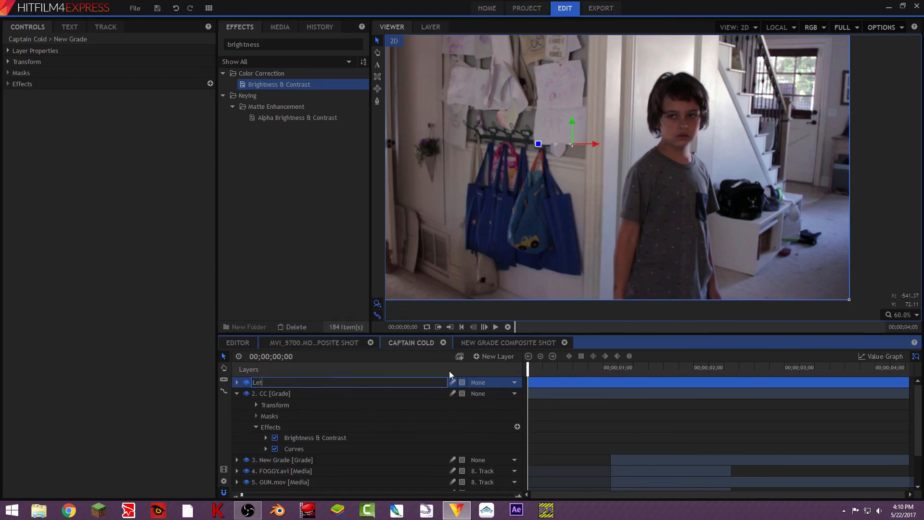
type("terbox")
key("Return")
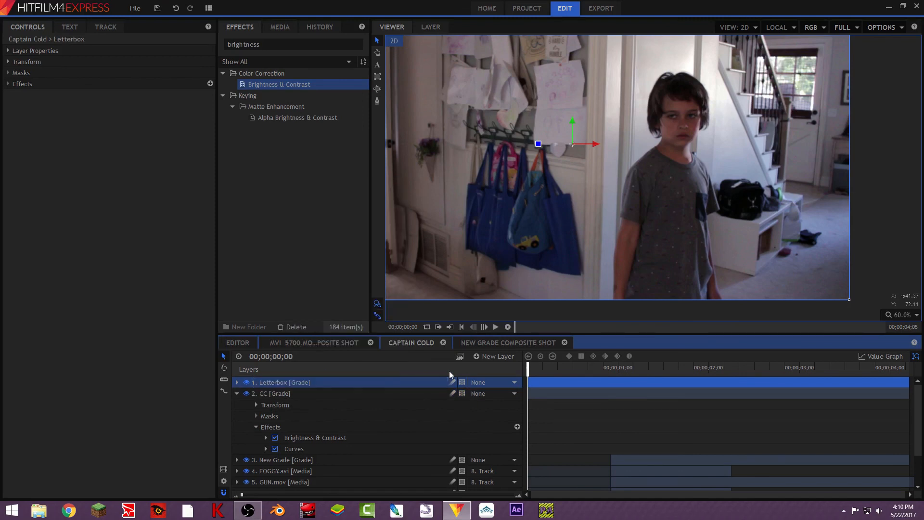
left_click(237, 393)
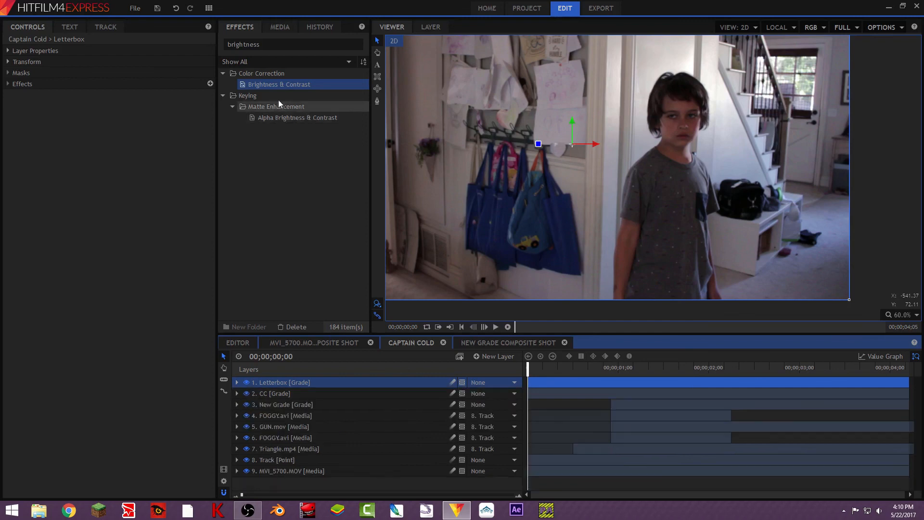
- Apply the Letterbox effect to the Letterbox grade layer and check the full frame
left_click(269, 44)
type("letter")
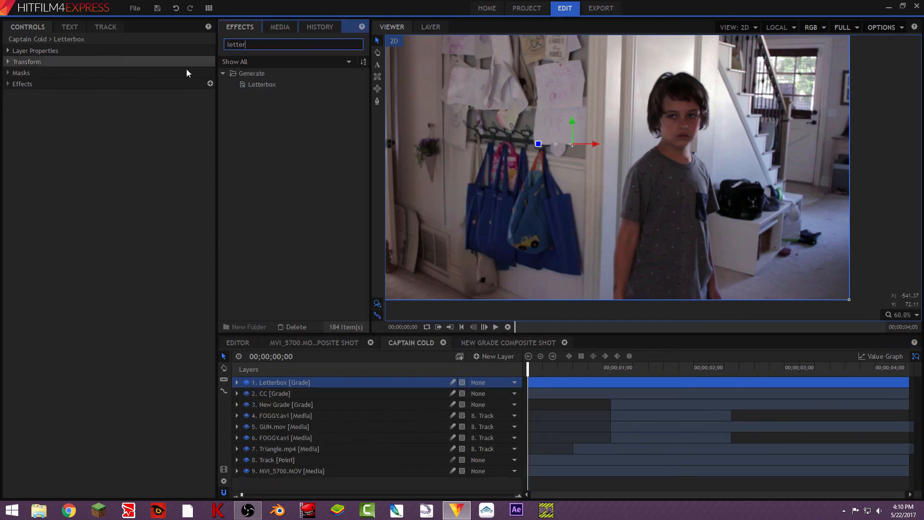
left_click(266, 89)
left_click_drag(266, 89, 301, 377)
scroll(541, 210, "down", 3)
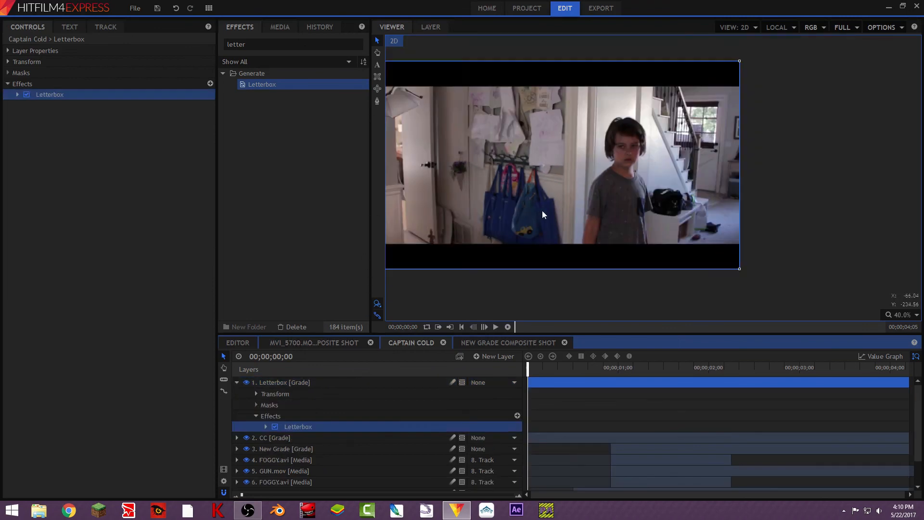
scroll(506, 201, "up", 1)
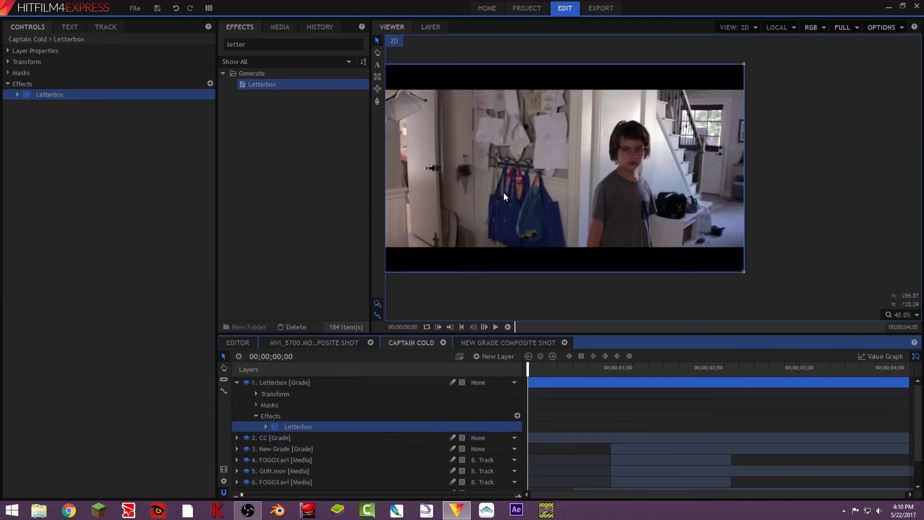
left_click(378, 52)
left_click_drag(522, 112, 559, 130)
scroll(559, 130, "up", 1)
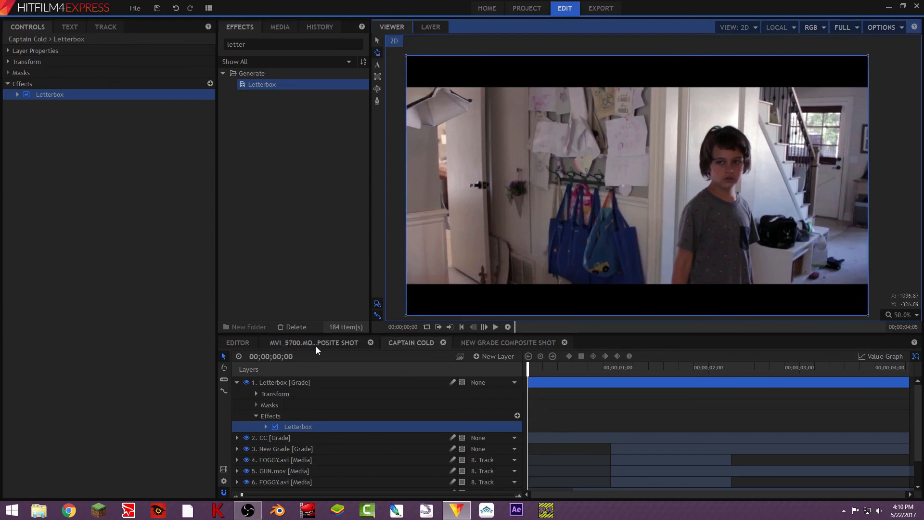
- Turn on the CC and Letterbox layers in the MVI_5700.MOV composite shot, and return to the Captain Cold composite
left_click(337, 342)
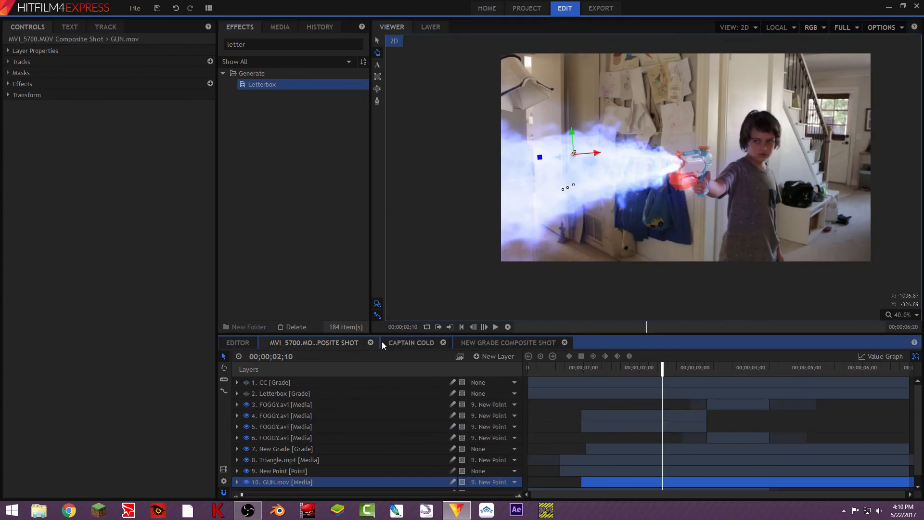
left_click(247, 382)
left_click(246, 393)
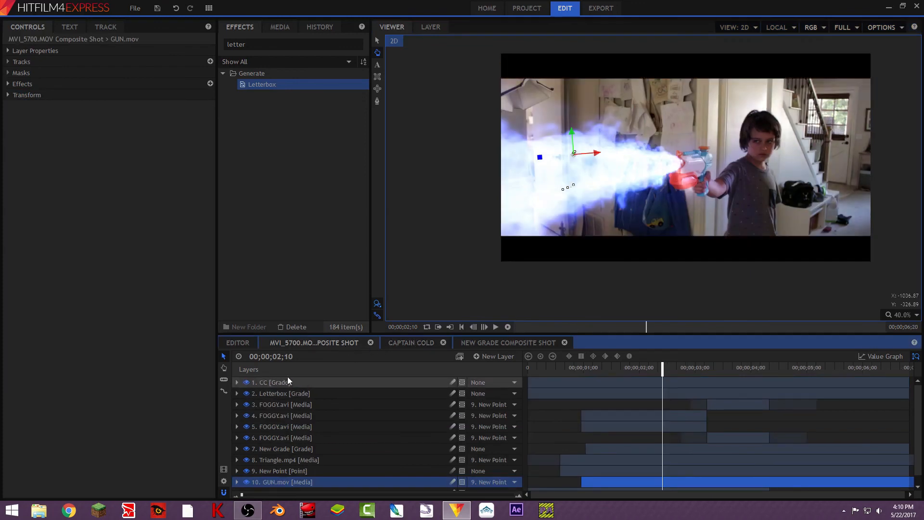
left_click(392, 343)
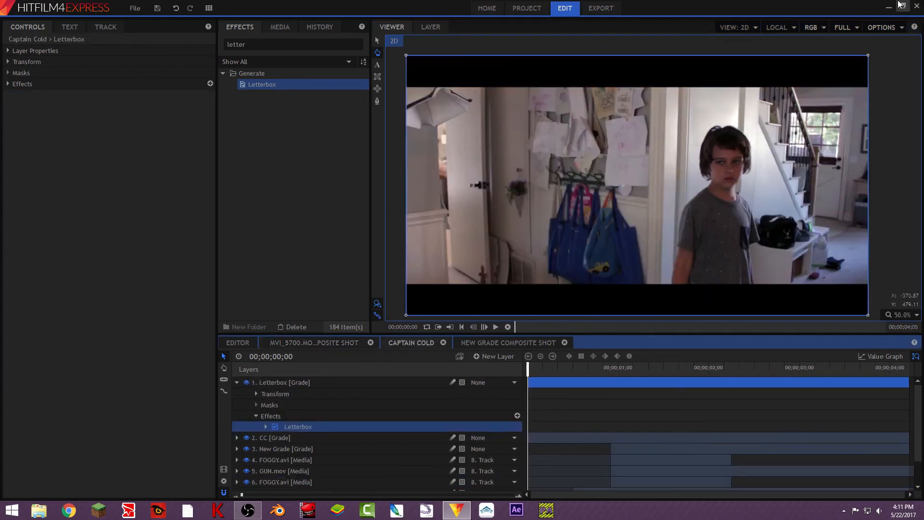
- Minimize the video editor to show the desktop
left_click(888, 7)
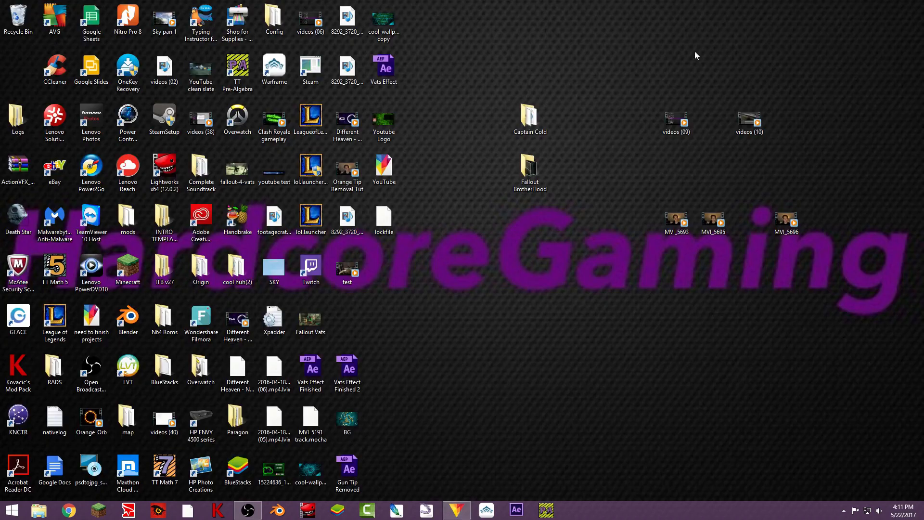